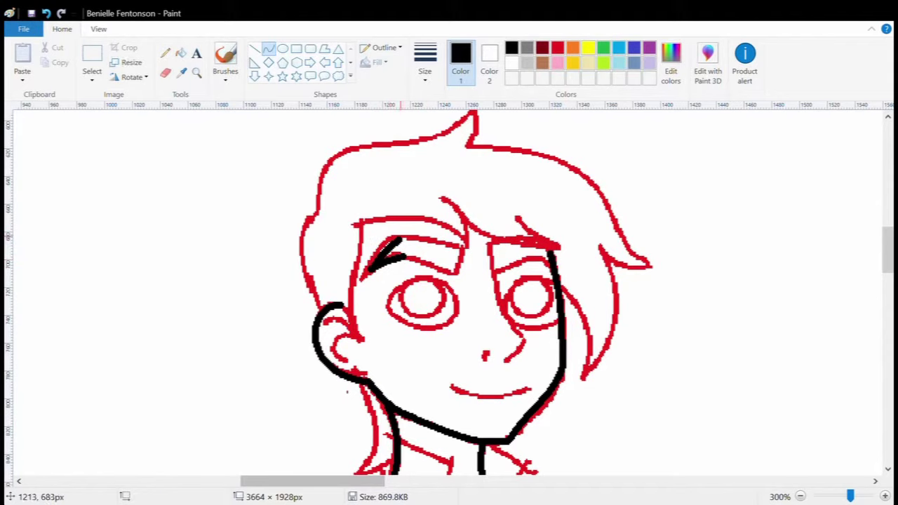
Step: Ink both eyebrows and the bridge of the nose over the red face sketch with black curves
mouse_move(400, 235)
left_mouse_down()
mouse_move(464, 247)
mouse_move(421, 231)
mouse_move(457, 271)
mouse_move(550, 240)
mouse_move(533, 238)
mouse_move(525, 341)
left_mouse_up()
left_click_drag(490, 301, 496, 310)
mouse_move(493, 270)
left_mouse_down()
mouse_move(551, 261)
mouse_move(511, 261)
left_mouse_up()
Step: Ink the upper and lower lid outlines of both eyes with black curves
mouse_move(391, 309)
left_mouse_down()
mouse_move(451, 308)
mouse_move(437, 281)
left_mouse_up()
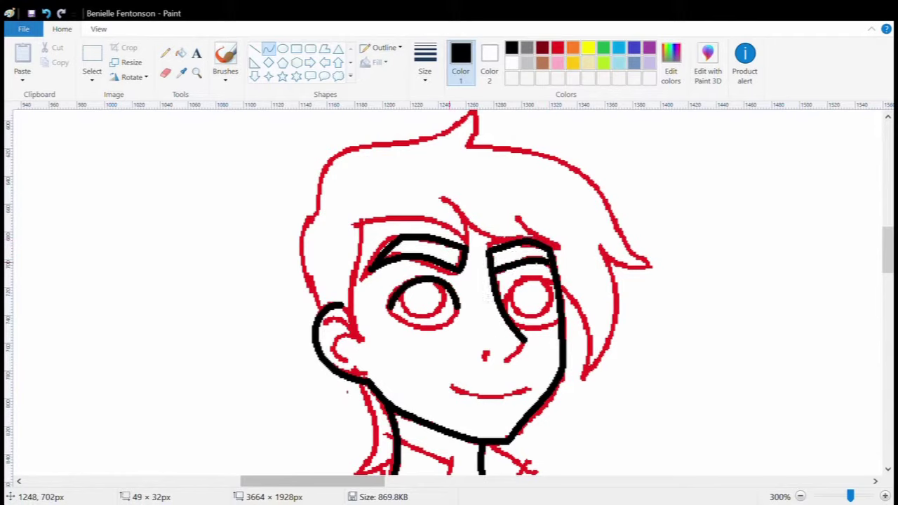
mouse_move(391, 308)
left_mouse_down()
mouse_move(448, 313)
mouse_move(440, 330)
left_mouse_up()
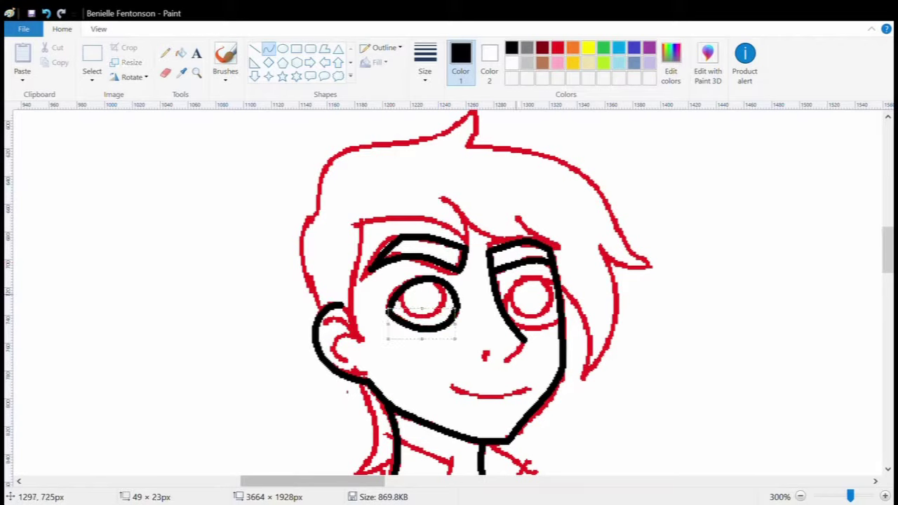
mouse_move(502, 303)
left_mouse_down()
mouse_move(555, 286)
mouse_move(519, 273)
left_mouse_up()
left_click(537, 271)
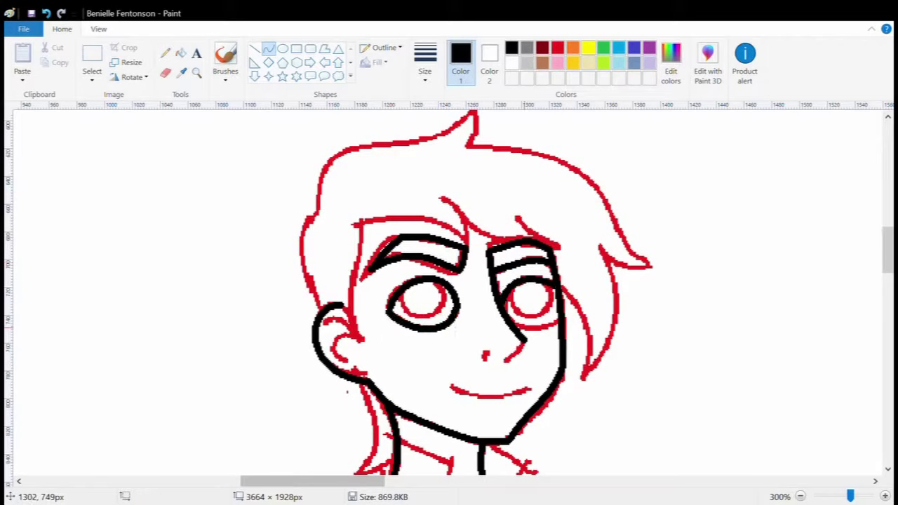
left_click_drag(556, 322, 553, 331)
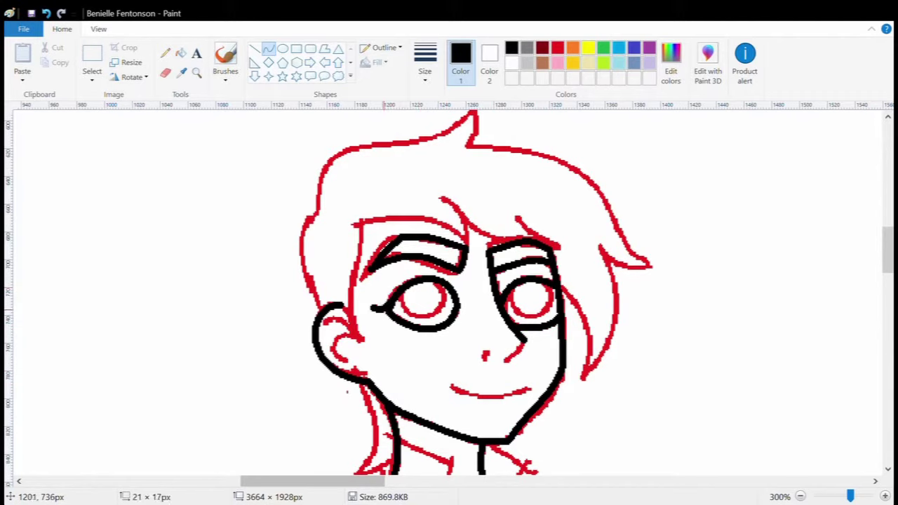
left_click_drag(384, 301, 390, 297)
key("ctrl+z")
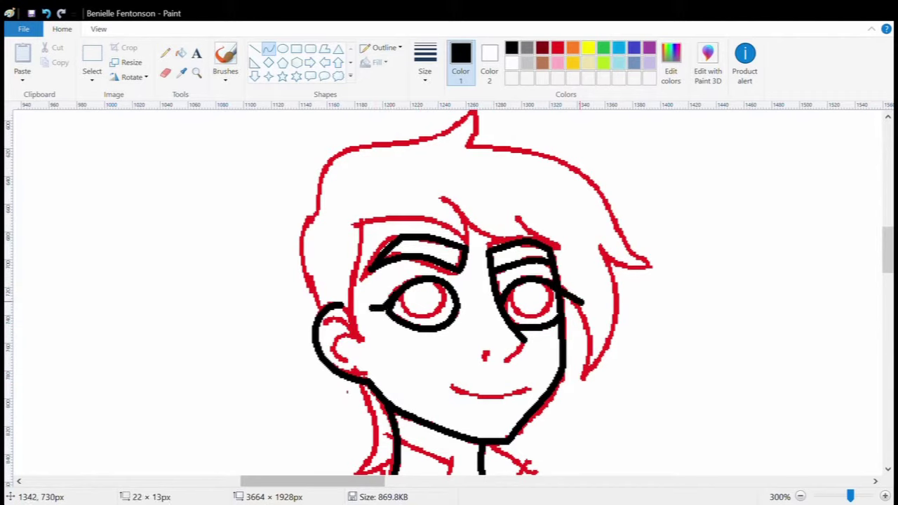
left_click(45, 13)
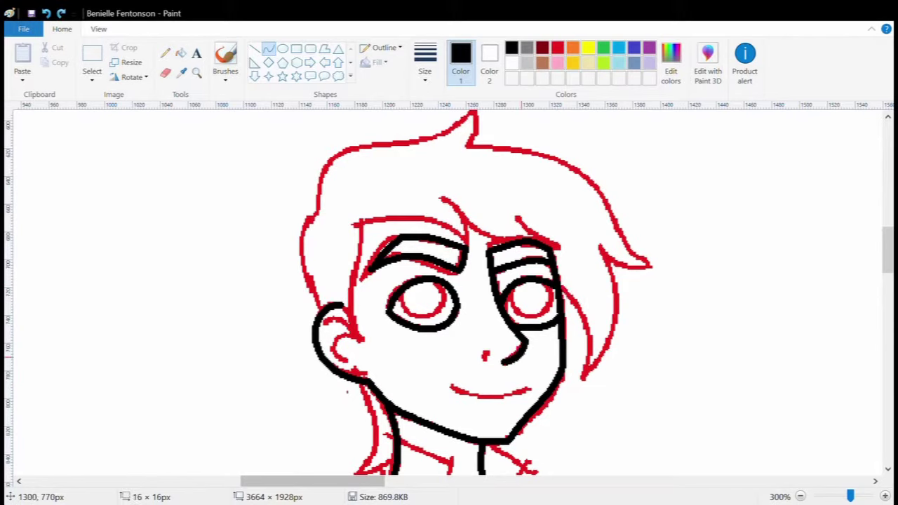
Step: Ink the smiling mouth, the sideburn and the inner-ear curves in black, following the red sketch
left_click_drag(449, 386, 533, 390)
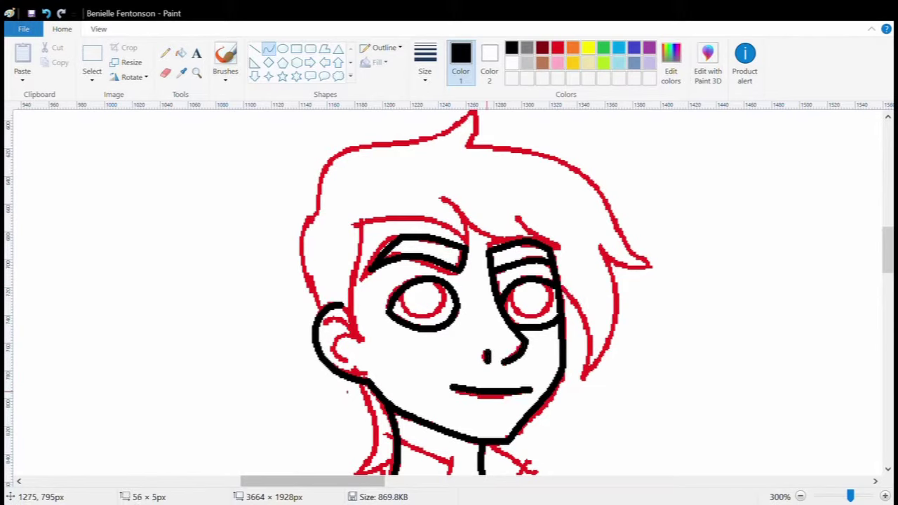
left_click_drag(352, 209, 376, 344)
mouse_move(355, 280)
left_mouse_down()
mouse_move(370, 374)
mouse_move(360, 340)
mouse_move(339, 336)
mouse_move(341, 365)
mouse_move(350, 343)
mouse_move(340, 354)
left_mouse_up()
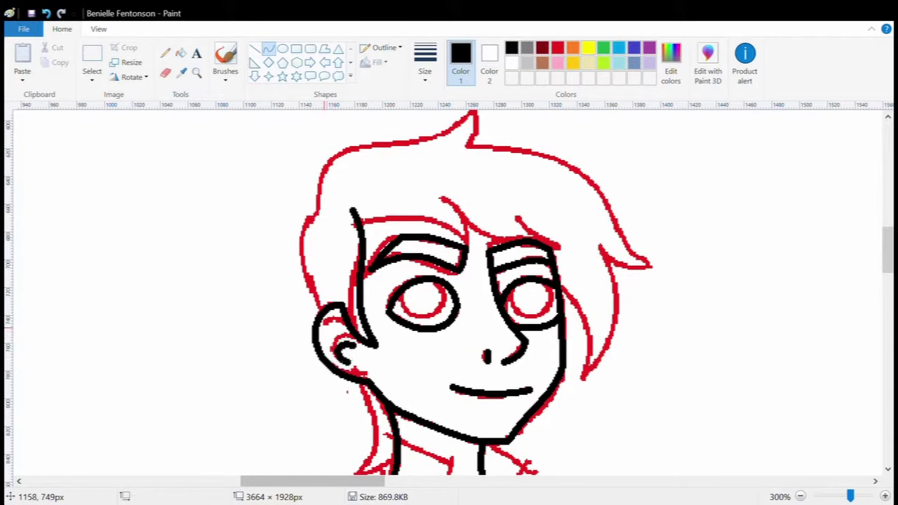
mouse_move(333, 320)
left_mouse_down()
mouse_move(340, 328)
mouse_move(326, 319)
left_mouse_up()
Step: Draw a black ellipse outline of about 29 × 27 px as the iris in each eye
left_click(282, 48)
left_click_drag(401, 282, 439, 320)
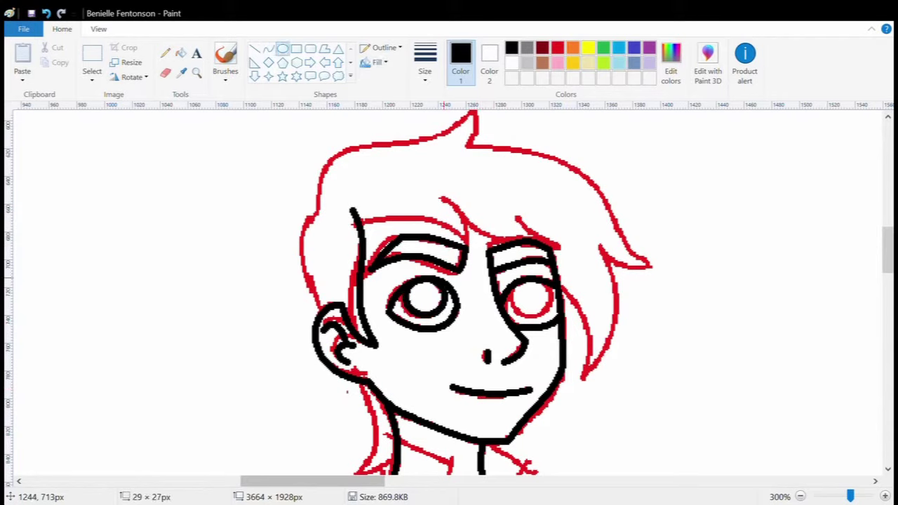
mouse_move(550, 279)
left_mouse_down()
mouse_move(512, 317)
mouse_move(538, 307)
mouse_move(530, 291)
left_mouse_up()
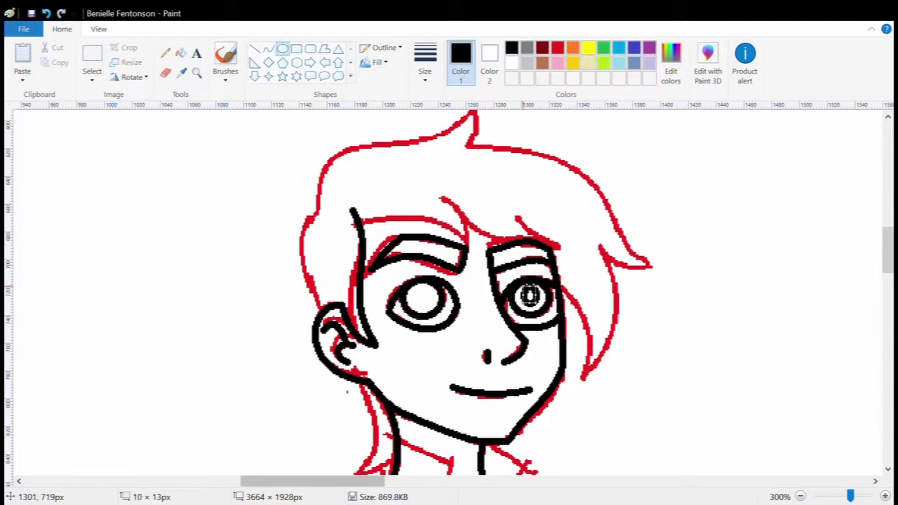
Step: Draw a small round pupil inside each iris and fill the pupils with black
mouse_move(412, 288)
left_mouse_down()
mouse_move(438, 311)
mouse_move(427, 300)
mouse_move(422, 307)
mouse_move(432, 306)
left_mouse_up()
left_click(45, 12)
left_click(46, 13)
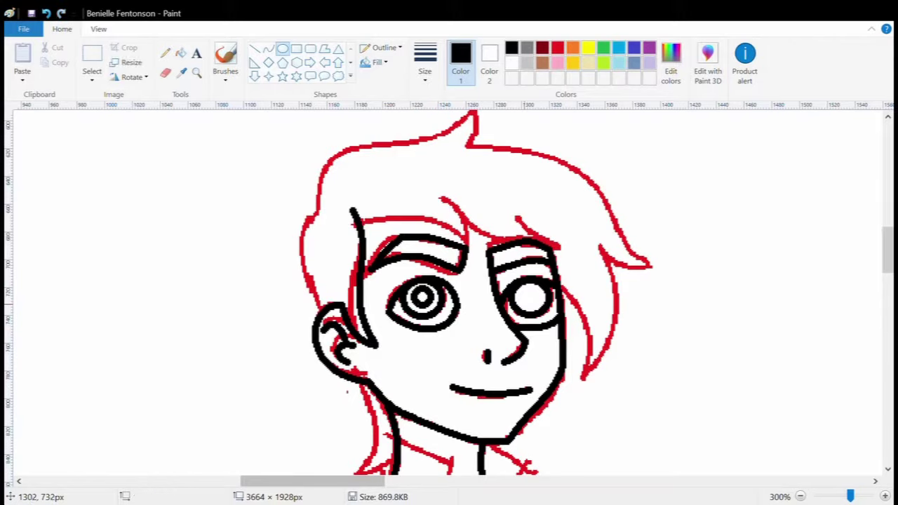
mouse_move(523, 307)
left_mouse_down()
mouse_move(540, 288)
mouse_move(531, 306)
mouse_move(521, 305)
mouse_move(531, 306)
left_mouse_up()
left_click(519, 378)
left_click(181, 53)
left_click(422, 298)
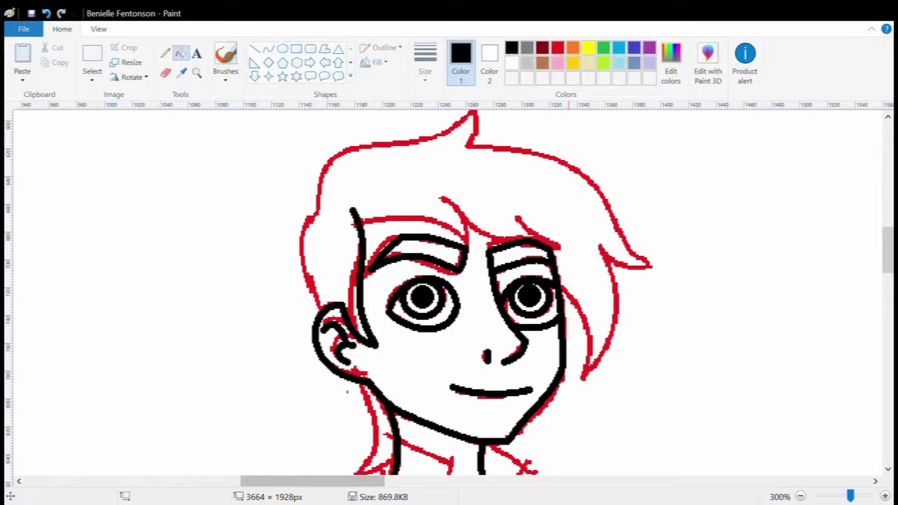
Step: Undo the right eye's pupil and place a copy of the left eye's iris and pupil on blank canvas
left_click(46, 12)
left_click(92, 60)
left_click_drag(405, 275, 441, 319)
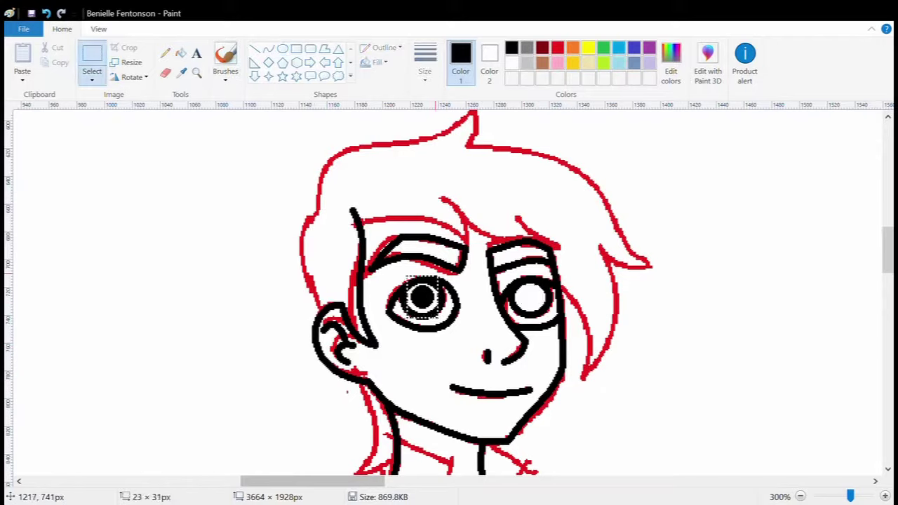
key("ctrl+c")
key("ctrl+v")
left_click_drag(38, 148, 163, 242)
Step: Frame the copied iris with a rectangle and clear its background by filling around it with red, then white
left_click(296, 48)
left_click_drag(124, 188, 214, 298)
left_click(557, 48)
left_click(181, 53)
left_click(141, 210)
left_click(512, 63)
left_click(140, 210)
Step: Move the cleaned iris-and-pupil copy onto the right eye
left_click(91, 60)
left_click_drag(113, 196, 213, 295)
left_click_drag(164, 243, 529, 295)
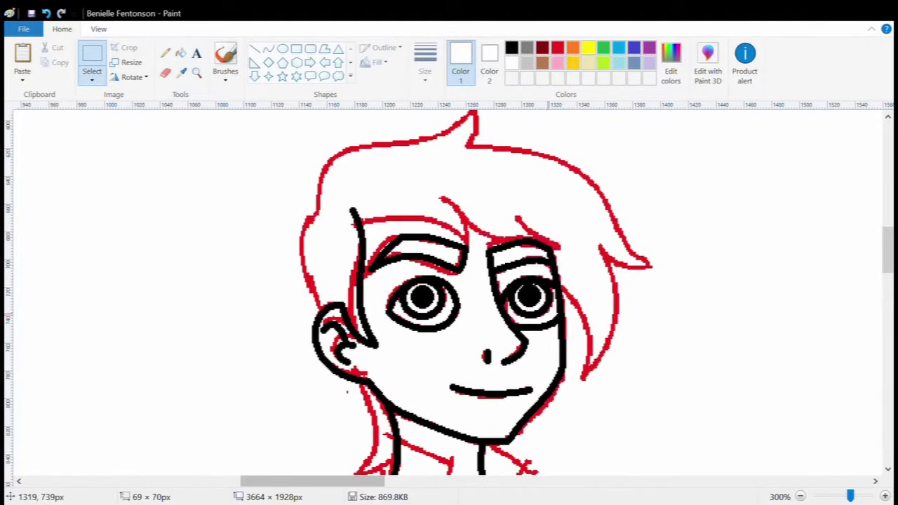
Step: Ink the back of the head above the ear and the pointed hair strands behind the neck with black curves
left_click(268, 49)
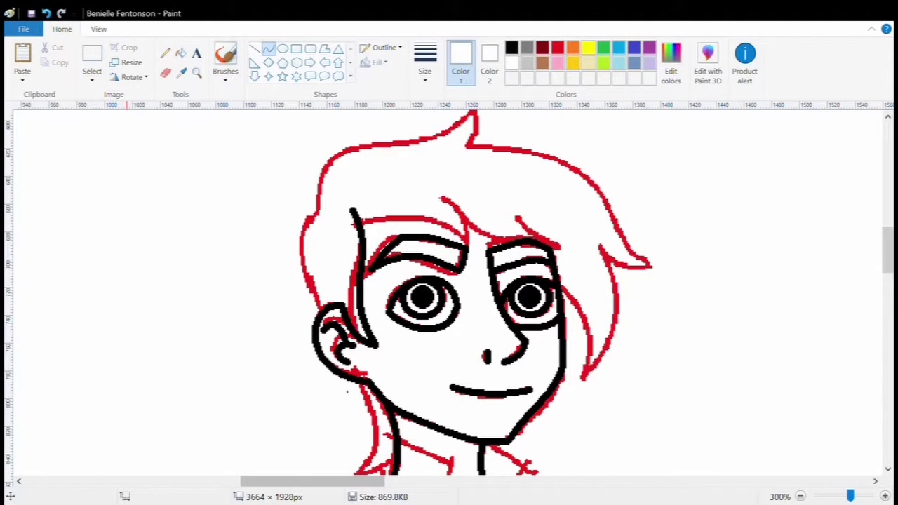
left_click_drag(319, 208, 317, 324)
left_click_drag(274, 232, 281, 256)
scroll(318, 351, "down", 1)
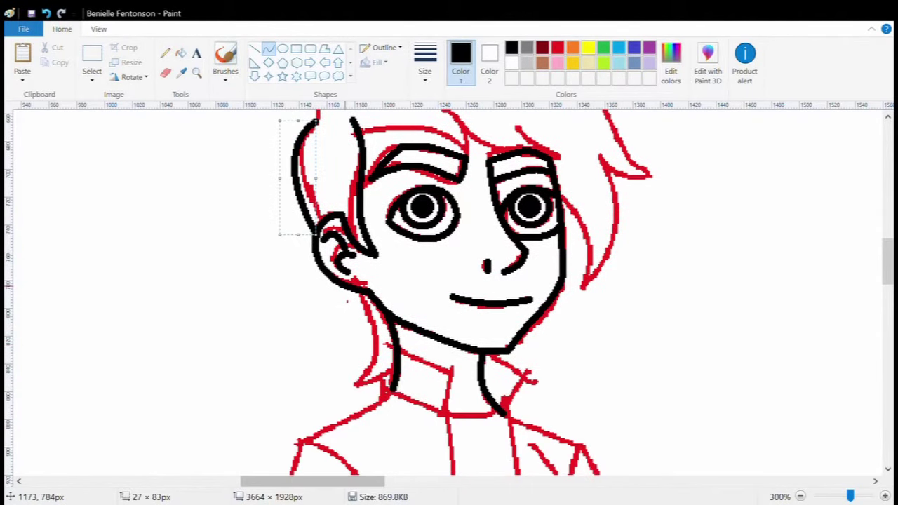
mouse_move(347, 289)
left_mouse_down()
mouse_move(348, 383)
mouse_move(379, 333)
left_mouse_up()
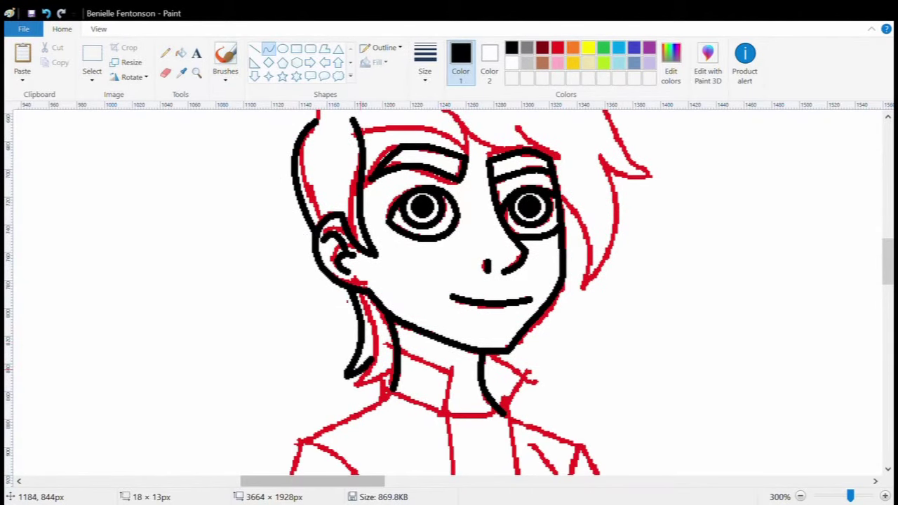
mouse_move(359, 369)
left_mouse_down()
mouse_move(379, 356)
mouse_move(358, 412)
mouse_move(380, 384)
left_mouse_up()
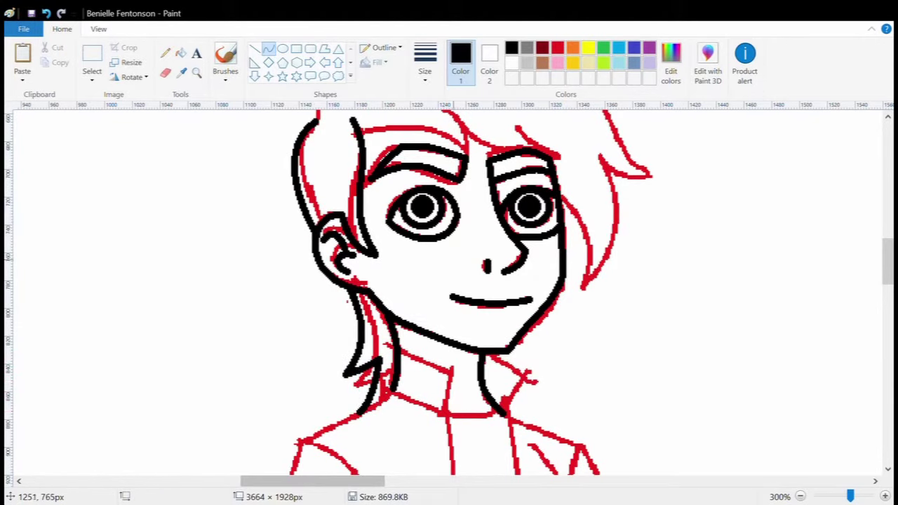
Step: Trace the fringe with curves, using black above the left eyebrow and green for the strands above the right eyebrow
scroll(451, 250, "up", 2)
mouse_move(351, 209)
left_mouse_down()
mouse_move(472, 240)
mouse_move(432, 211)
mouse_move(464, 209)
mouse_move(470, 237)
left_mouse_up()
left_click(603, 47)
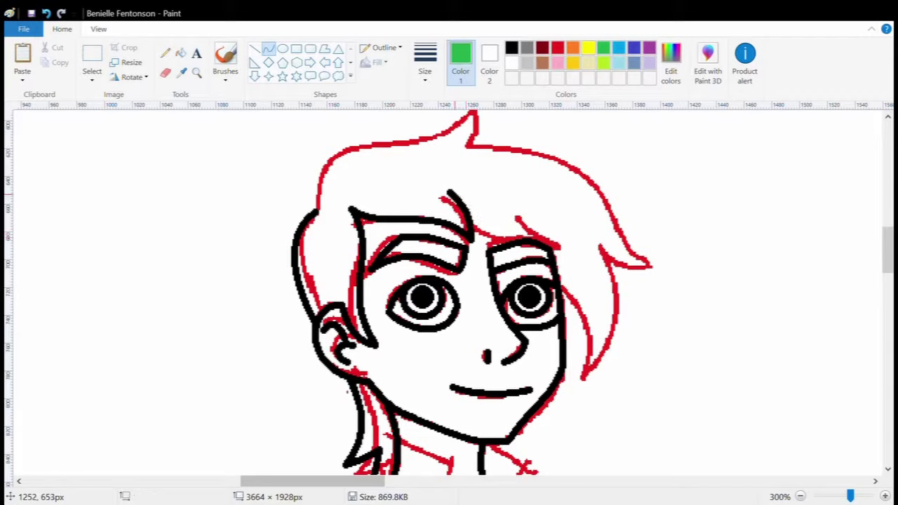
left_click_drag(451, 192, 559, 248)
left_click_drag(505, 220, 489, 238)
left_click_drag(526, 209, 557, 246)
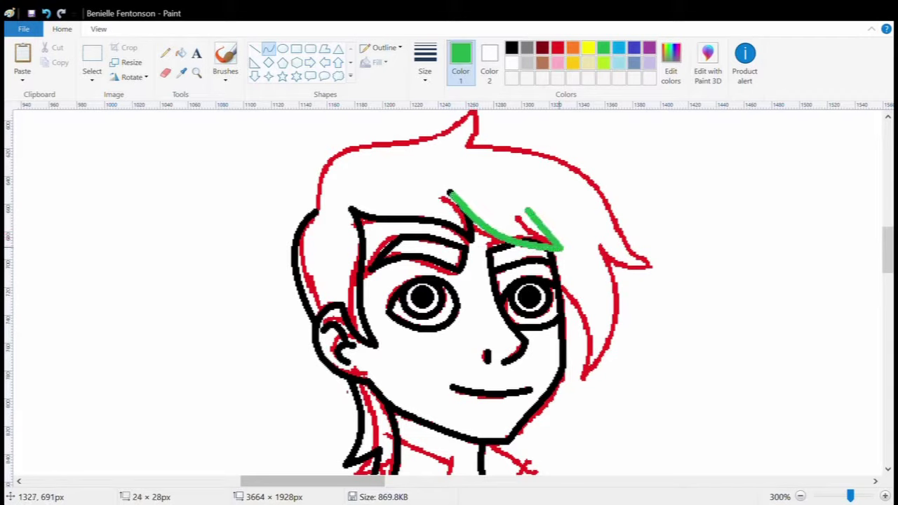
Step: Recolor the green fringe strokes black with the fill tool
left_click(181, 53)
left_click(511, 62)
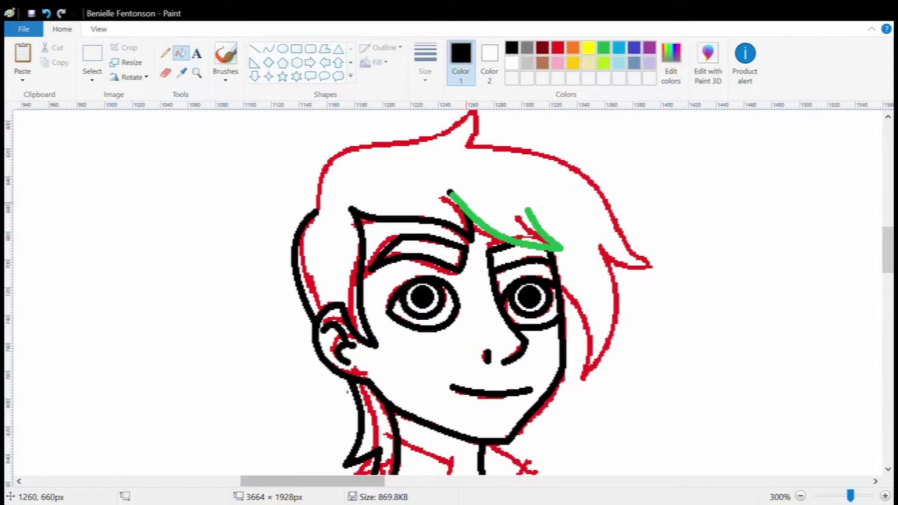
left_click(463, 203)
Step: Ink the hanging side lock and the outer hair outline from the crown to the right-hand pointed tip in black
left_click(268, 49)
mouse_move(598, 245)
left_mouse_down()
mouse_move(652, 266)
mouse_move(620, 271)
mouse_move(582, 381)
left_mouse_up()
mouse_move(584, 265)
left_mouse_down()
mouse_move(627, 330)
mouse_move(607, 298)
mouse_move(576, 345)
mouse_move(580, 384)
left_mouse_up()
mouse_move(471, 142)
left_mouse_down()
mouse_move(541, 240)
mouse_move(652, 265)
left_mouse_up()
left_click_drag(534, 185, 618, 266)
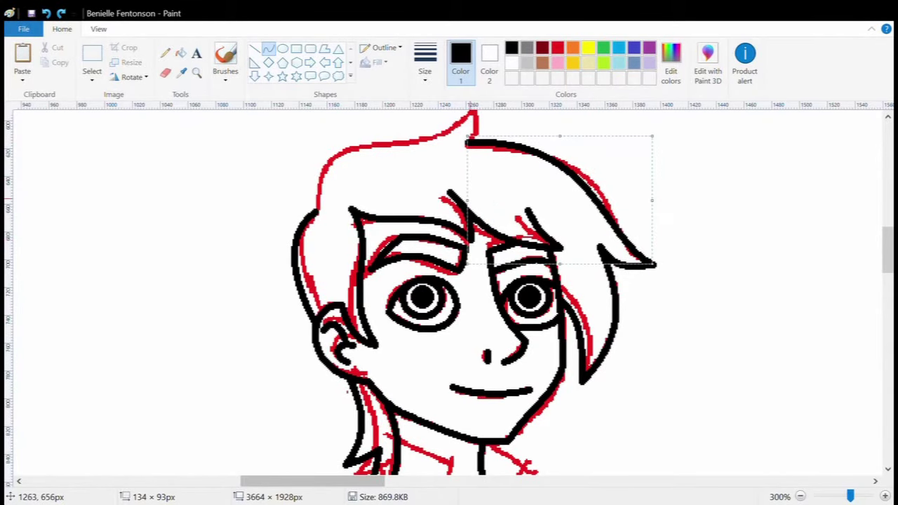
Step: Ink the top of the hair up to the pointed crown tuft and join it to the outer hair outline with a straight line
left_click_drag(466, 134, 491, 137)
scroll(324, 232, "up", 3)
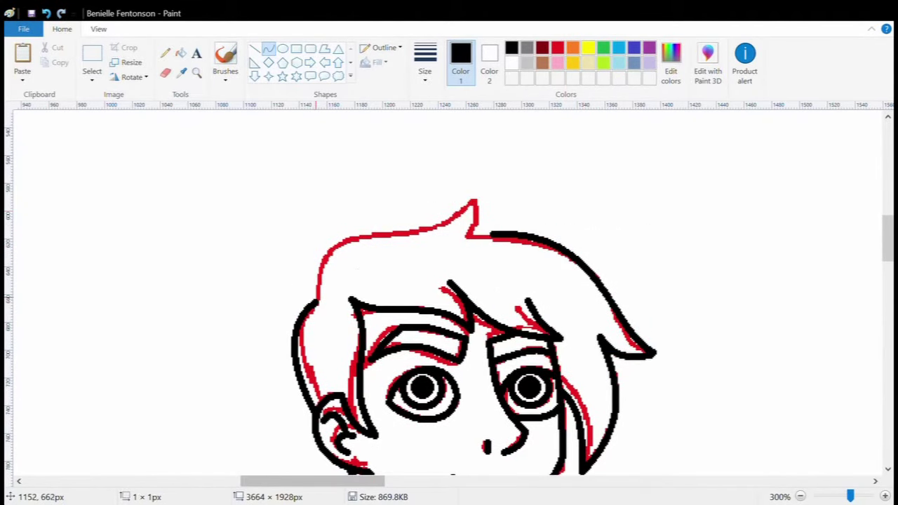
left_click_drag(315, 290, 475, 195)
left_click_drag(393, 242, 324, 210)
left_click_drag(435, 224, 451, 242)
left_click_drag(452, 205, 487, 193)
left_click(254, 48)
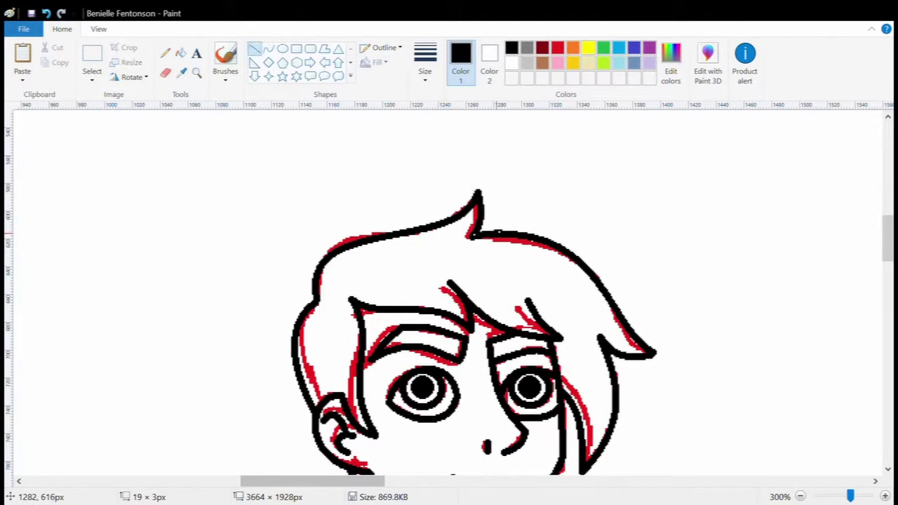
left_click(165, 72)
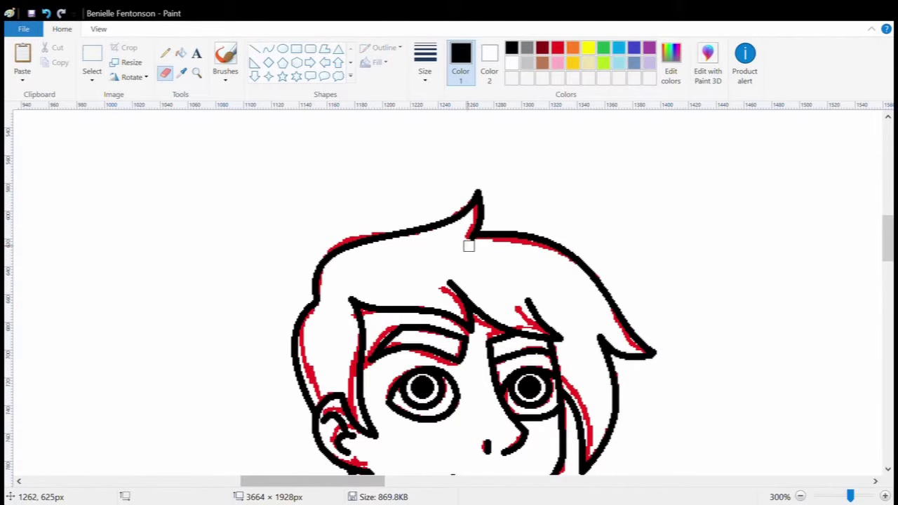
scroll(467, 265, "down", 2)
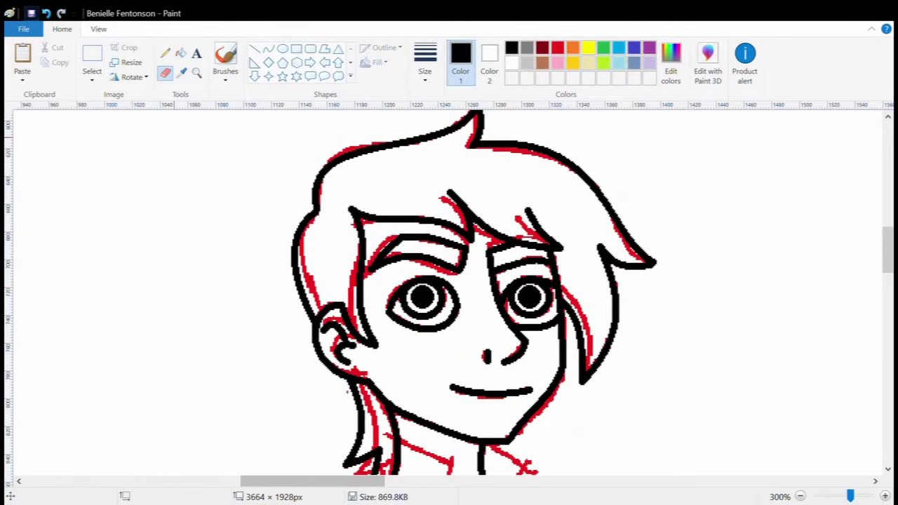
Step: Copy the inked head, flip it horizontally and place it over the second character's sketched head
scroll(449, 288, "down", 2)
left_click(92, 63)
left_click_drag(80, 110, 251, 297)
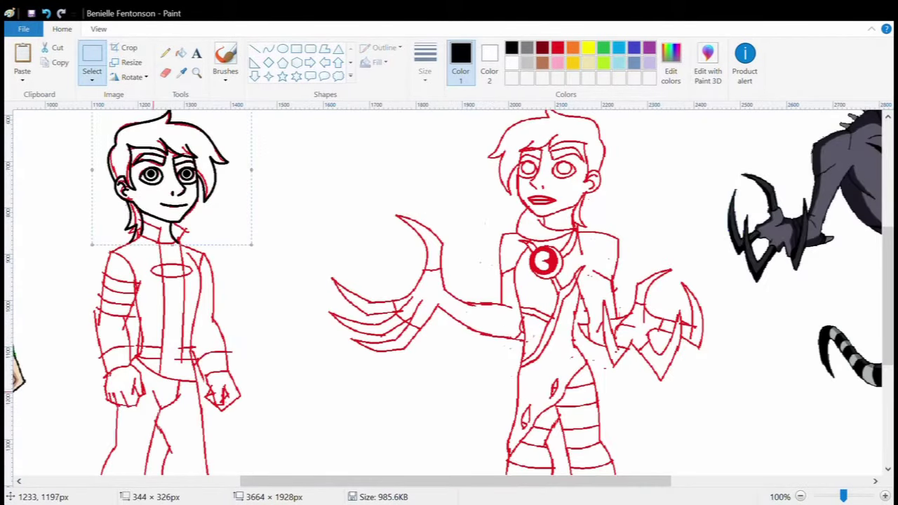
scroll(89, 340, "up", 1)
left_click_drag(80, 187, 241, 338)
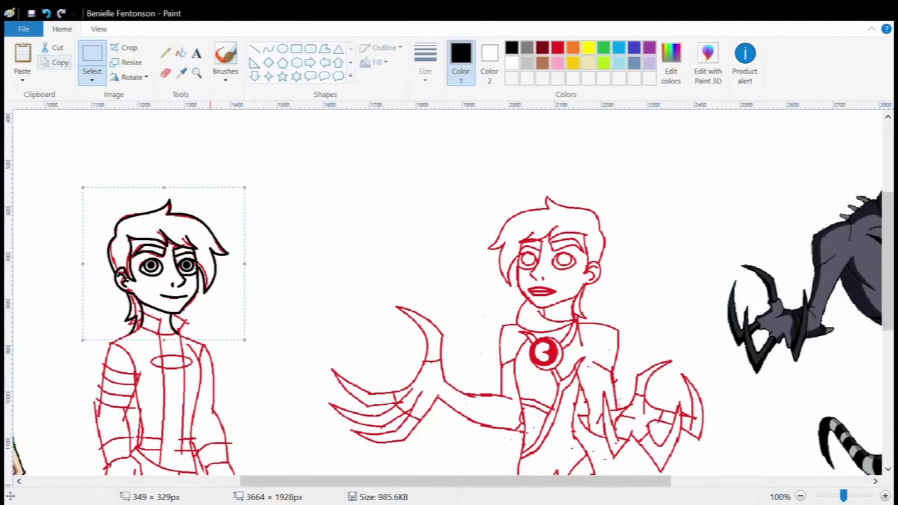
key("ctrl+c")
key("ctrl+v")
left_click_drag(160, 161, 601, 226)
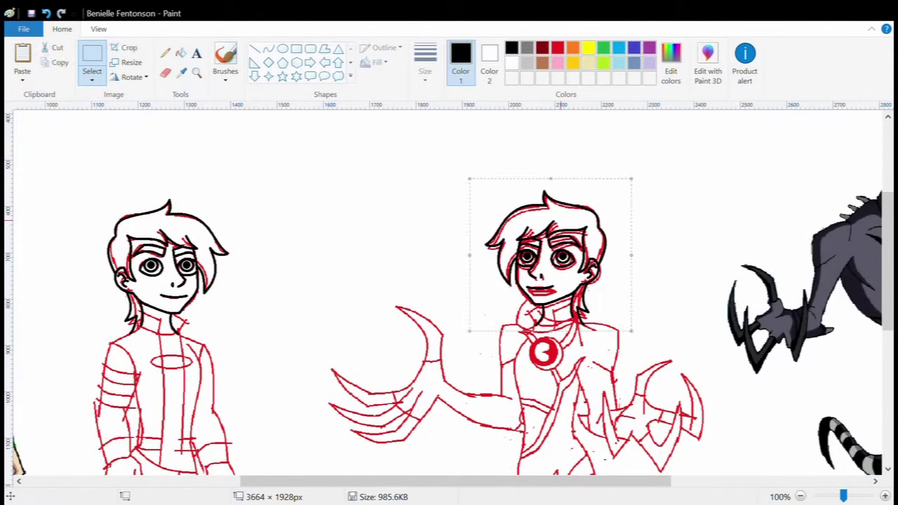
left_click(336, 130)
Step: Undo the placed head and paste it again, aligned more closely with the second character's sketched features
left_click(196, 73)
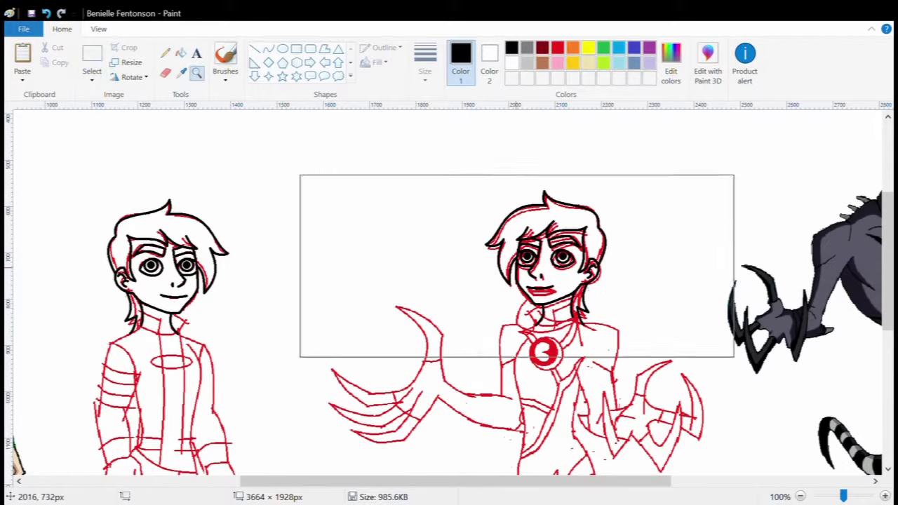
left_click(517, 266)
key("ctrl+z")
key("ctrl+v")
left_click_drag(265, 302, 312, 227)
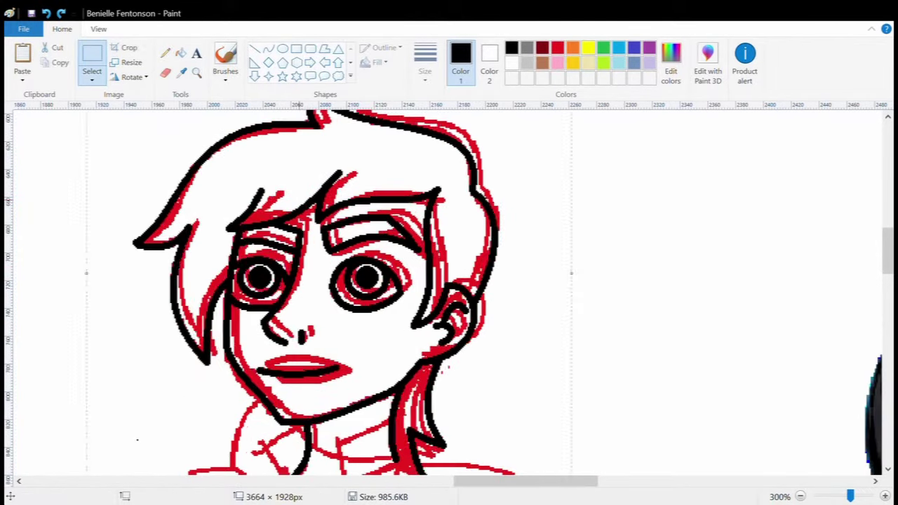
key("ctrl+z")
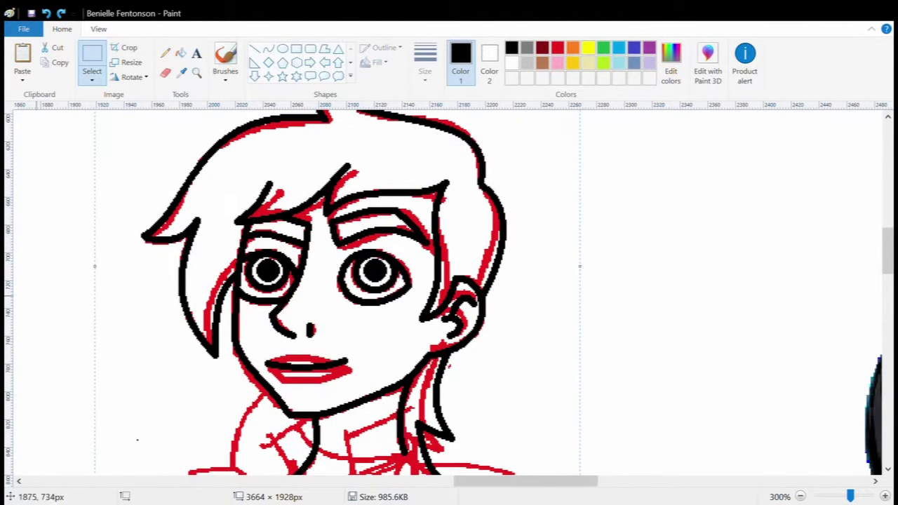
Step: Clear the pasted black smile line from the second character's face with the fill tool
left_click(181, 53)
left_click(181, 72)
left_click(346, 154)
left_click(308, 363)
scroll(242, 384, "up", 1)
Step: Ink the second character's parted lips in black, following the red mouth sketch
left_click(511, 47)
left_click(268, 48)
left_click_drag(277, 357, 387, 366)
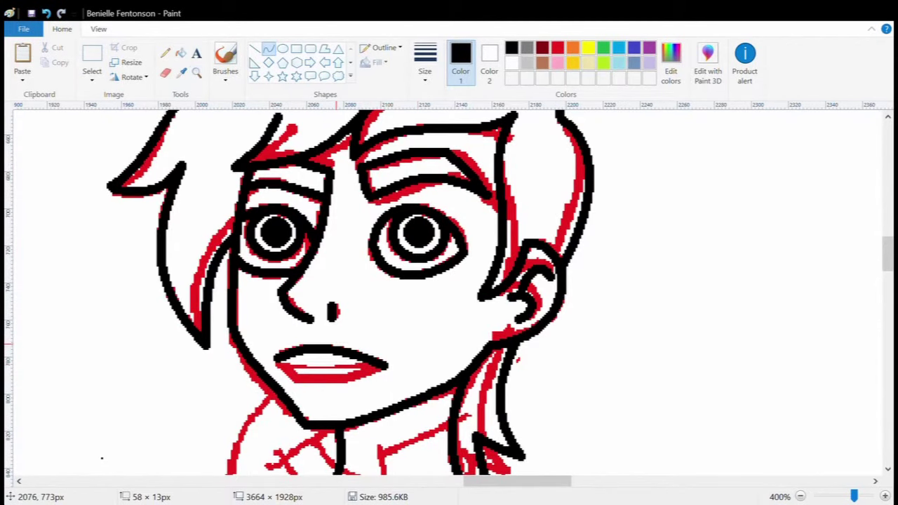
mouse_move(288, 359)
left_mouse_down()
mouse_move(389, 369)
mouse_move(296, 384)
mouse_move(342, 388)
left_mouse_up()
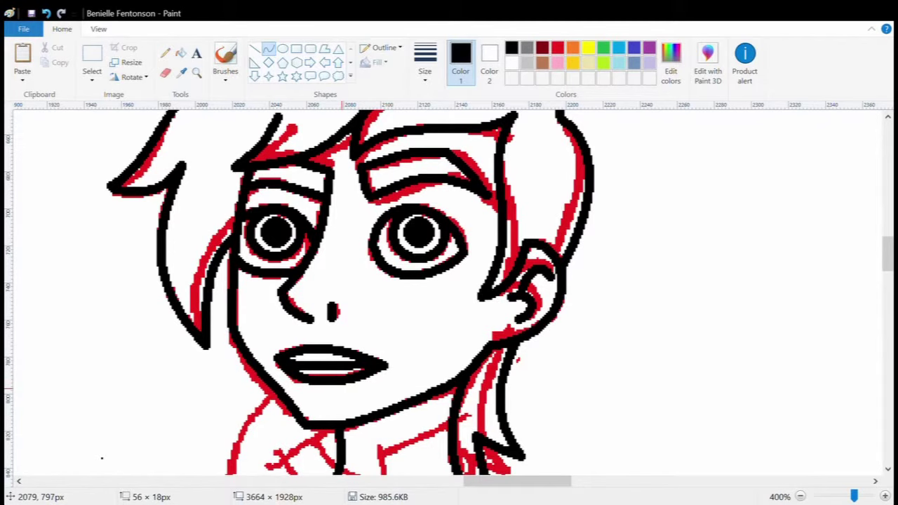
left_click(254, 48)
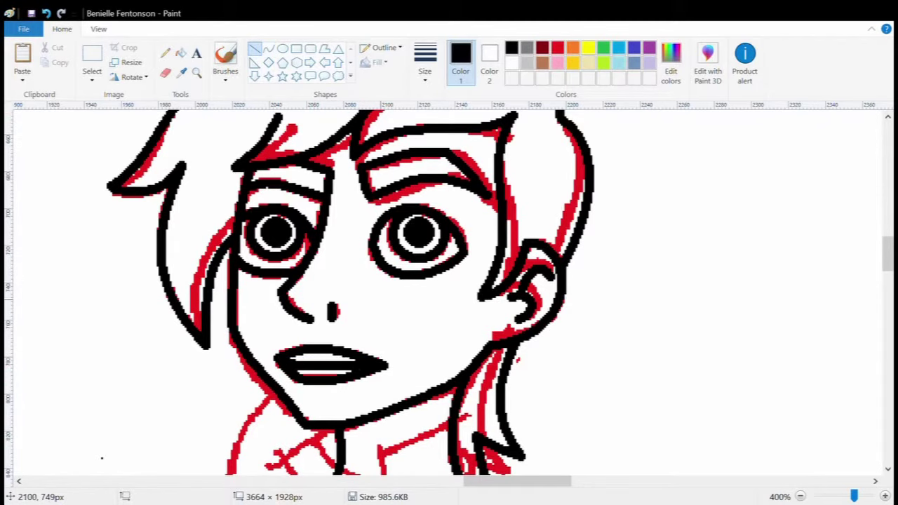
Step: Ink both edges of the first character's left-side upper sleeve with black curves, following the red sketch from shoulder to elbow
scroll(449, 295, "down", 3)
scroll(449, 295, "left", 10)
left_click(196, 72)
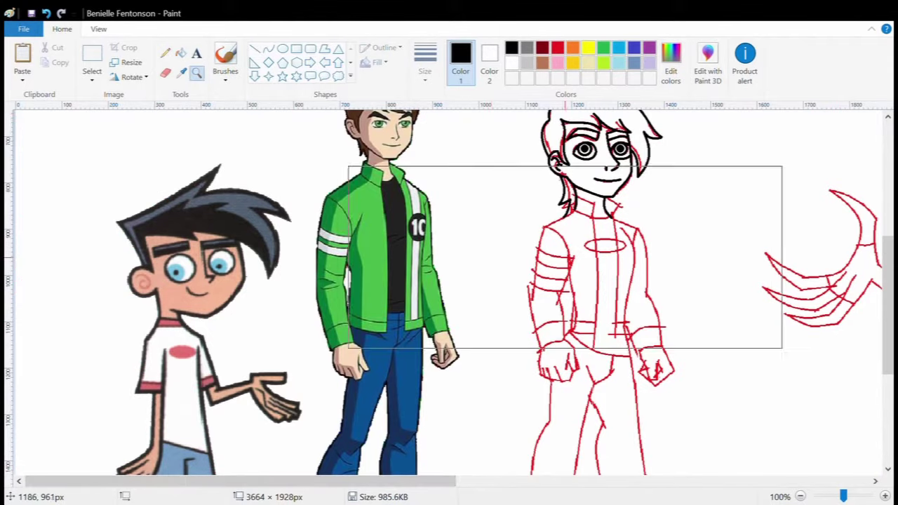
left_click(564, 257)
left_click(463, 309)
left_click(269, 49)
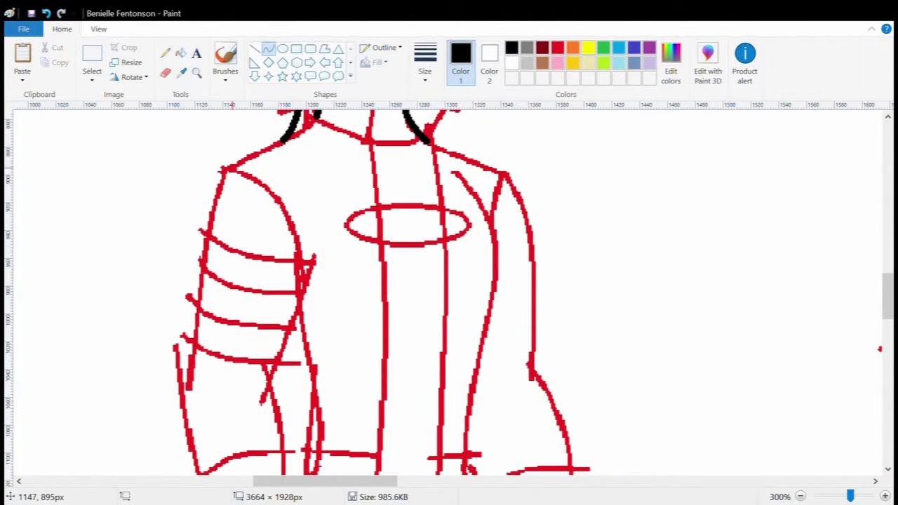
left_click_drag(238, 170, 270, 388)
mouse_move(281, 280)
left_mouse_down()
mouse_move(326, 255)
mouse_move(330, 231)
left_mouse_up()
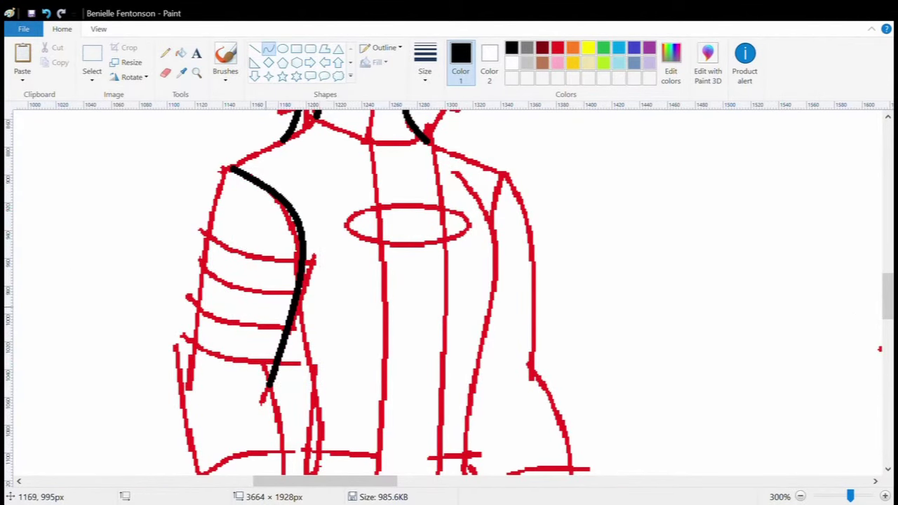
left_click_drag(232, 170, 188, 383)
left_click_drag(213, 252, 201, 246)
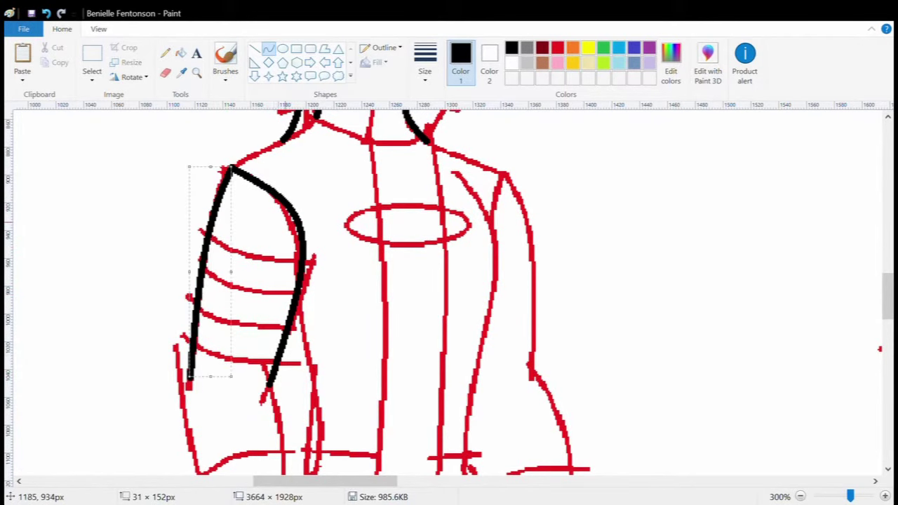
Step: Ink the first character's jacket collar and the shoulder line joining it to the finished sleeve
scroll(232, 280, "up", 2)
mouse_move(318, 204)
left_mouse_down()
mouse_move(243, 255)
mouse_move(453, 196)
mouse_move(388, 245)
left_mouse_up()
left_click(253, 49)
mouse_move(324, 166)
left_mouse_down()
mouse_move(378, 189)
mouse_move(376, 228)
left_mouse_up()
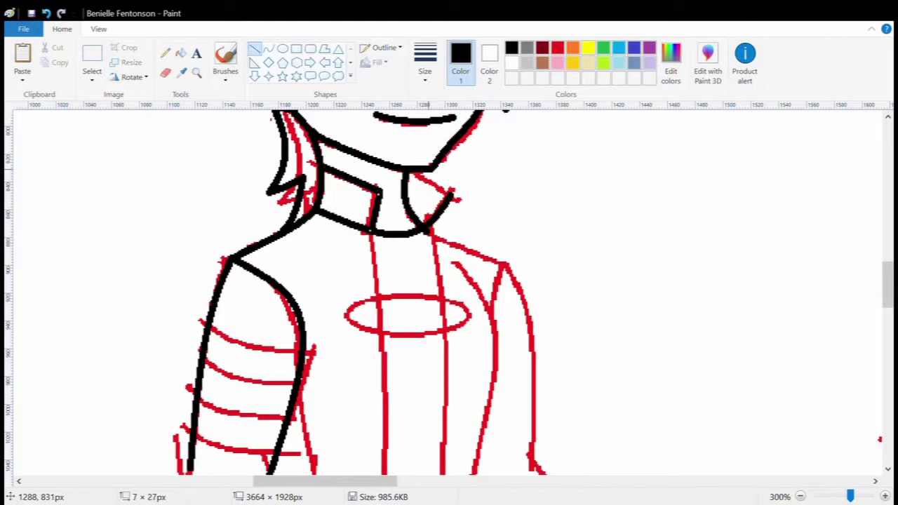
left_click_drag(412, 171, 453, 194)
Step: Ink the jacket's right-side shoulder and the outer edge of that upper sleeve with black curves
left_click(268, 48)
scroll(505, 281, "down", 3)
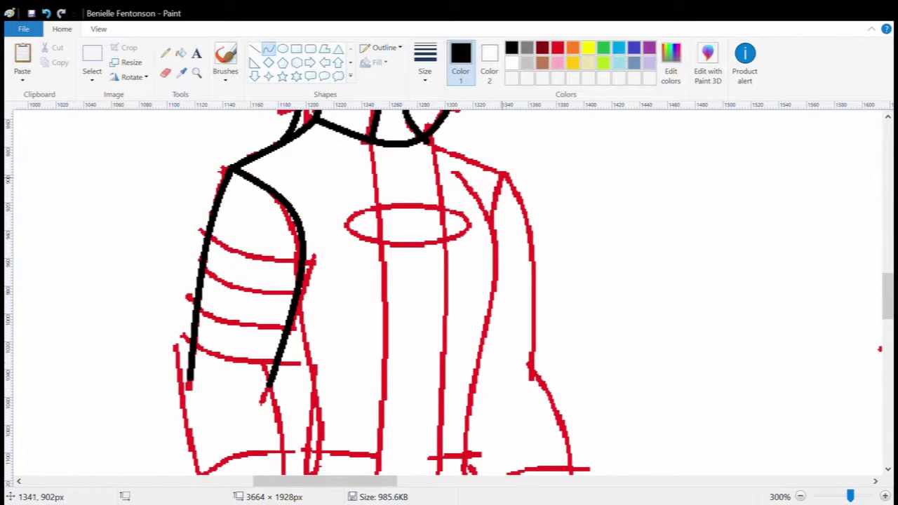
left_click_drag(502, 175, 533, 369)
left_click_drag(519, 274, 525, 259)
left_click_drag(429, 139, 507, 175)
left_click_drag(463, 155, 421, 147)
Step: Ink the right-side sleeve's inner edge and armpit fold, and outline the chest emblem with a black oval about 90 × 31 px
left_click(497, 180)
left_click_drag(453, 174, 469, 387)
left_click_drag(464, 281, 500, 326)
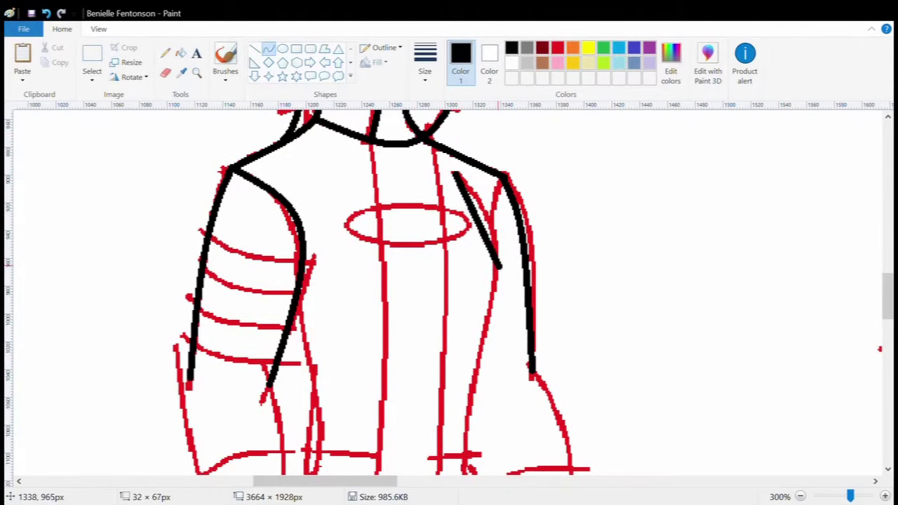
left_click(571, 166)
mouse_move(503, 176)
left_mouse_down()
mouse_move(486, 223)
mouse_move(483, 198)
mouse_move(489, 210)
left_mouse_up()
left_click(282, 48)
left_click_drag(344, 201, 475, 247)
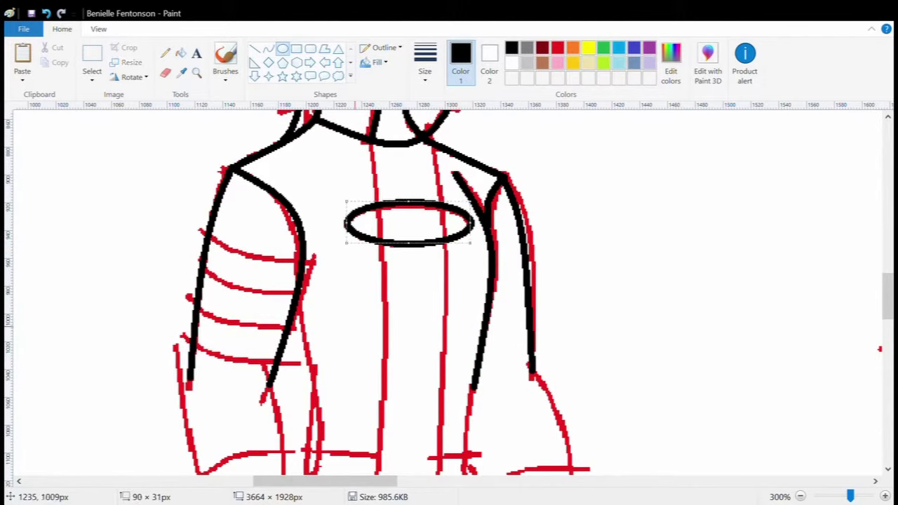
Step: Trace the two edges of the jacket's front opening with green curves from the collar down to the hem
left_click(604, 47)
left_click(268, 49)
left_click_drag(369, 137, 378, 471)
left_click_drag(414, 245, 395, 298)
scroll(395, 298, "down", 3)
left_click(378, 302)
scroll(378, 302, "up", 3)
left_click_drag(422, 134, 438, 467)
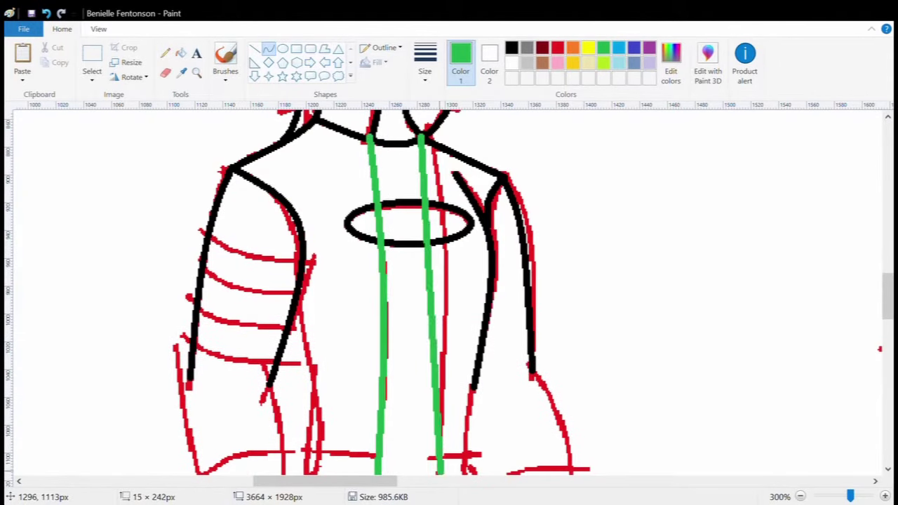
mouse_move(432, 232)
left_mouse_down()
mouse_move(450, 223)
mouse_move(447, 268)
left_mouse_up()
scroll(448, 281, "down", 3)
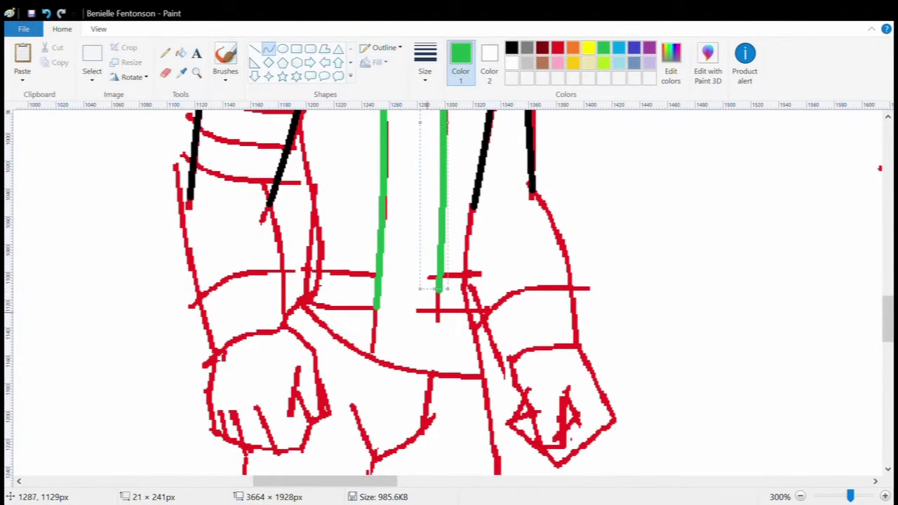
left_click(429, 317)
Step: Clear the oval's ends outside the jacket opening with white fill, and recolour the green opening edges black
scroll(424, 317, "up", 3)
left_click(181, 53)
left_click(181, 72)
left_click(344, 141)
left_click(354, 130)
left_click(456, 129)
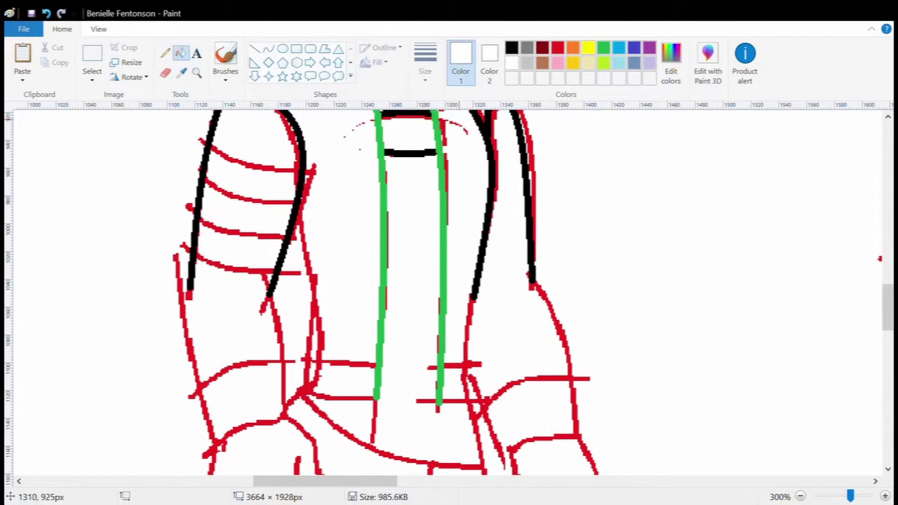
left_click(445, 120)
Step: Ink the two outer sides of the jacket's torso in black curves down to the waist hem
left_click(268, 49)
mouse_move(298, 205)
left_mouse_down()
mouse_move(305, 401)
mouse_move(308, 393)
left_mouse_up()
left_click_drag(340, 288, 357, 312)
scroll(357, 312, "down", 3)
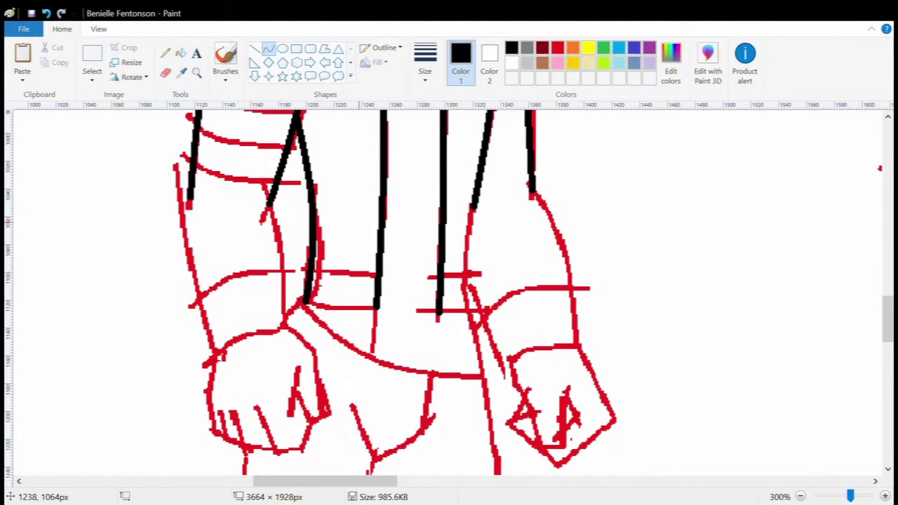
left_click_drag(478, 203, 475, 317)
left_click_drag(475, 238, 477, 237)
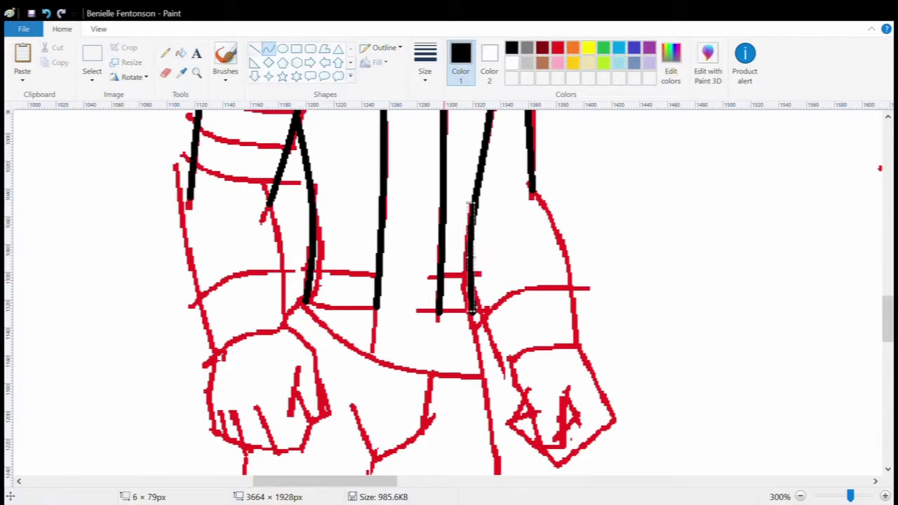
Step: Ink the jacket's two-line waistband and erase the part crossing the front opening in white
left_click(254, 49)
left_click_drag(306, 301, 477, 313)
left_click_drag(309, 268, 472, 277)
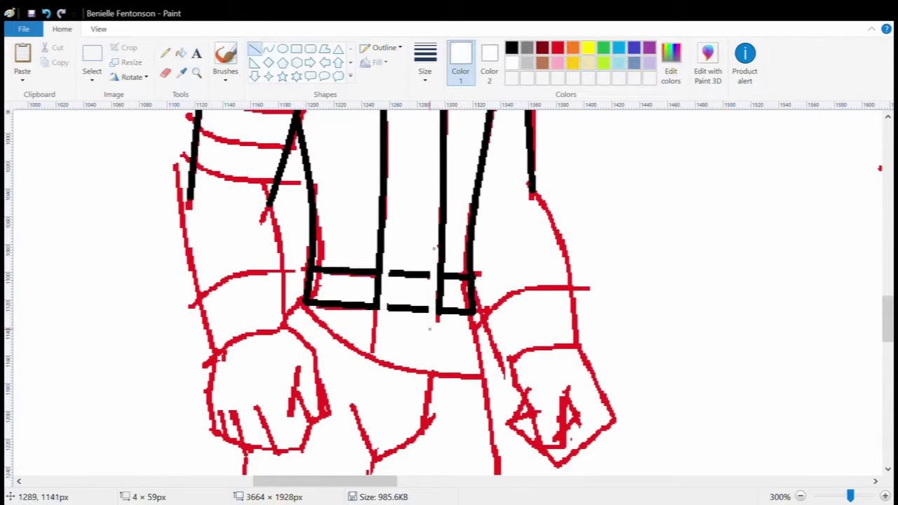
left_click(180, 53)
Step: Ink the outer edge of the right-side trouser leg with a black curve from the jacket hem down the thigh
left_click(254, 48)
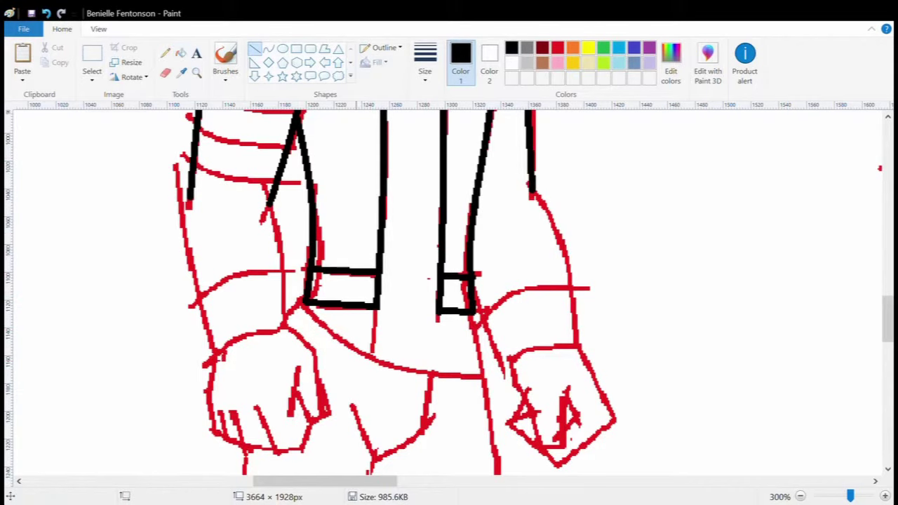
left_click(268, 49)
scroll(506, 294, "down", 3)
left_click_drag(470, 133, 498, 435)
left_click_drag(480, 224, 555, 250)
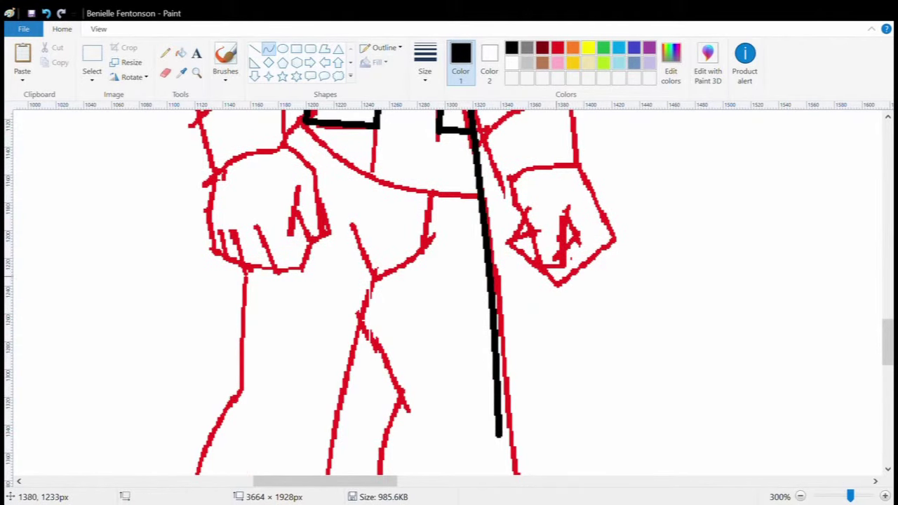
left_click_drag(463, 201, 326, 124)
mouse_move(327, 161)
left_mouse_down()
mouse_move(361, 203)
mouse_move(385, 210)
left_mouse_up()
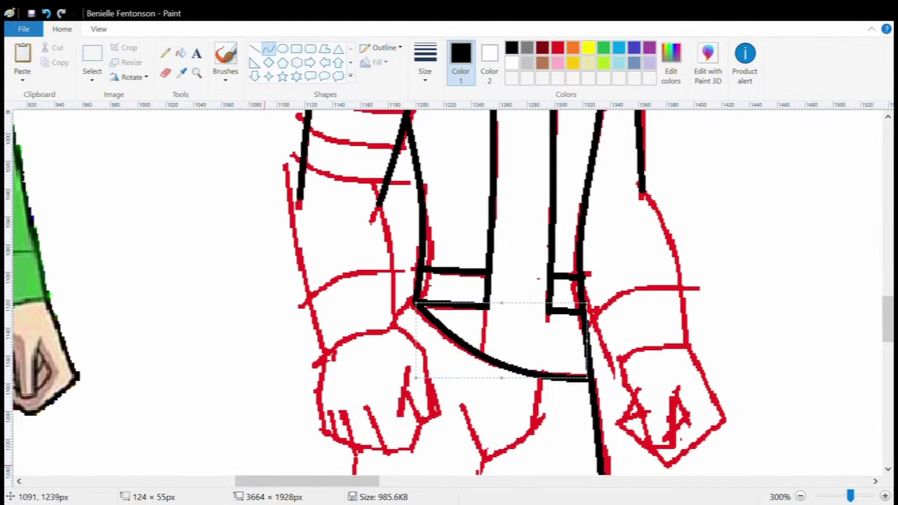
key("ctrl+z")
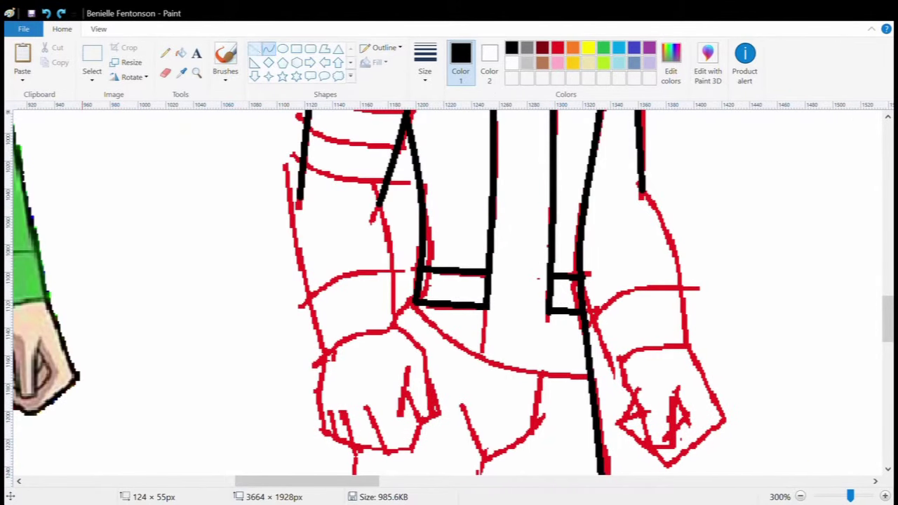
Step: Ink the shirt hem as a straight black diagonal about 124 × 50 px between the jacket's lower corner and the outer leg line
left_click(254, 48)
mouse_move(414, 303)
left_mouse_down()
mouse_move(533, 335)
mouse_move(587, 376)
left_mouse_up()
left_click(268, 48)
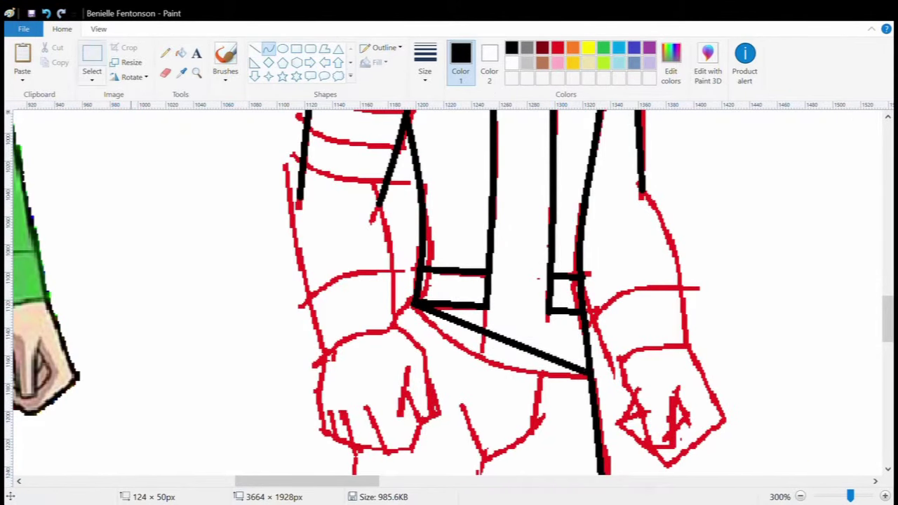
scroll(449, 295, "down", 2)
left_click_drag(411, 251, 307, 360)
left_click(46, 13)
Step: Shrink the red sketches of both hands, reducing the left-side one to about 76 × 74 px, and reposition them below the sleeves
left_click(92, 56)
left_click_drag(301, 240, 437, 375)
left_click_drag(437, 241, 414, 273)
left_click_drag(357, 323, 368, 301)
mouse_move(425, 353)
left_mouse_down()
mouse_move(425, 370)
mouse_move(417, 358)
left_mouse_up()
left_click_drag(364, 309, 370, 298)
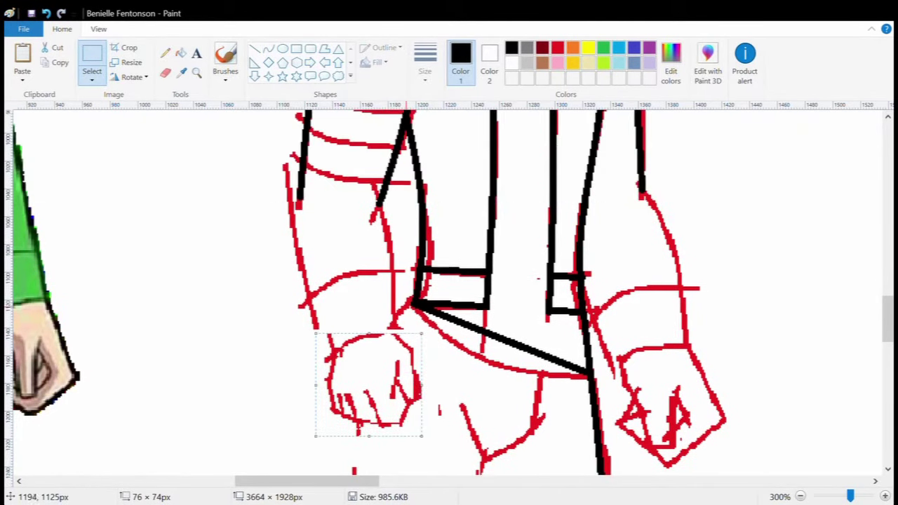
left_click_drag(613, 263, 717, 363)
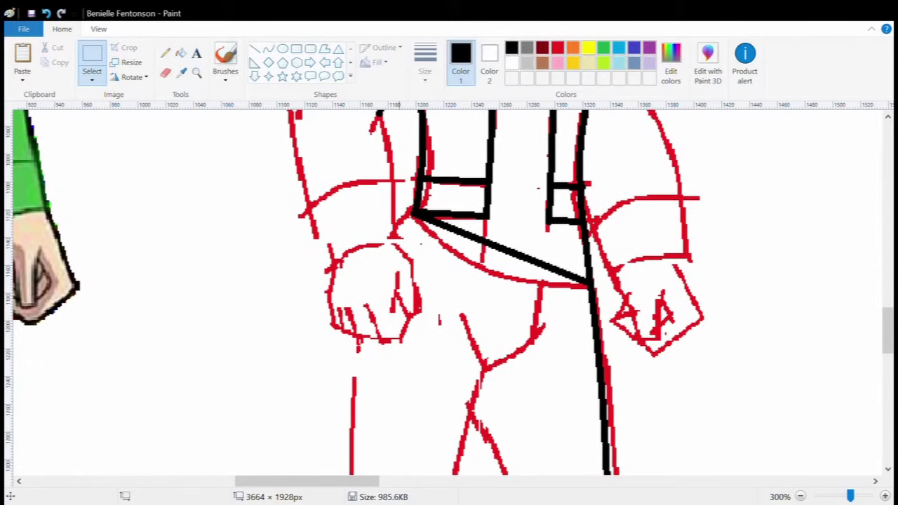
Step: Move both reduced hand sketches slightly farther down from the sleeve cuffs
left_click_drag(310, 236, 423, 354)
left_click_drag(365, 295, 371, 317)
left_click_drag(604, 258, 703, 372)
left_click_drag(652, 315, 651, 342)
Step: Ink both forearms with black curves from the elbows, tapering them to the wrists of the smaller hand sketches
scroll(449, 291, "left", 5)
scroll(448, 291, "right", 5)
scroll(449, 291, "up", 3)
left_click(268, 48)
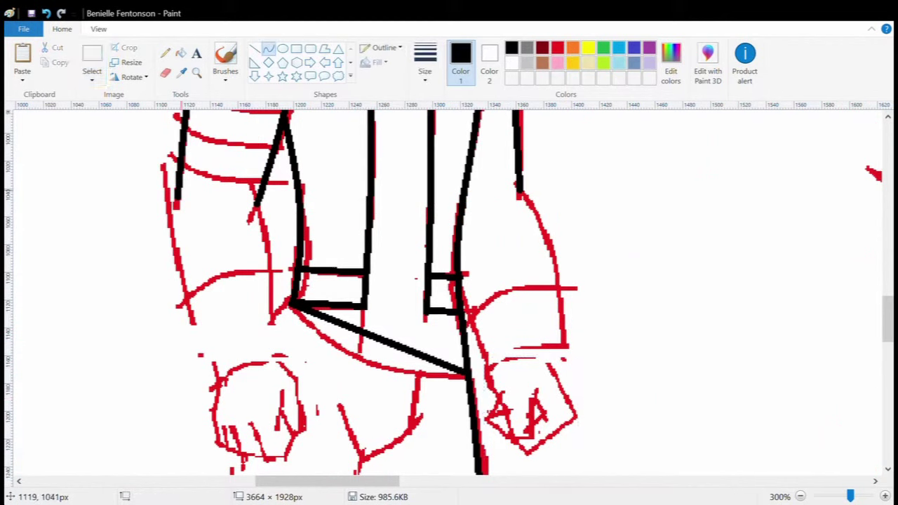
left_click_drag(175, 200, 222, 383)
left_click_drag(260, 207, 283, 361)
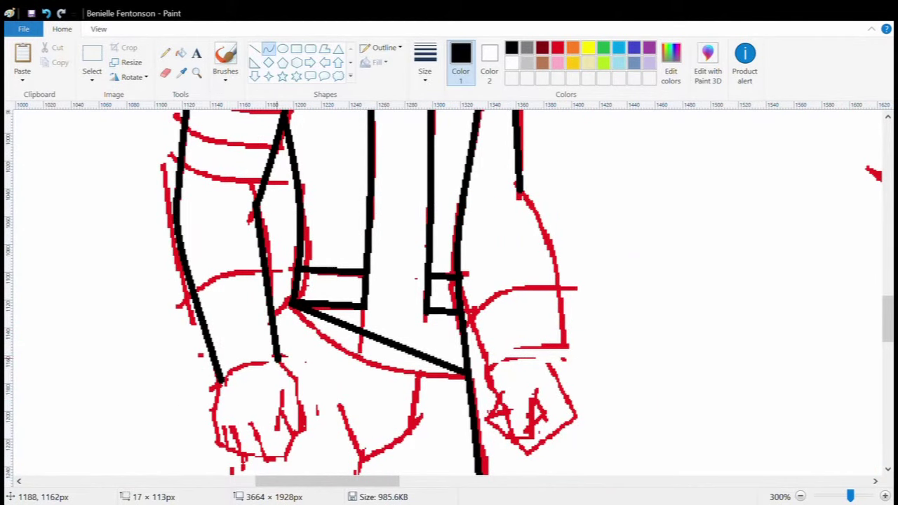
mouse_move(523, 195)
left_mouse_down()
mouse_move(554, 364)
mouse_move(484, 272)
mouse_move(462, 260)
left_mouse_up()
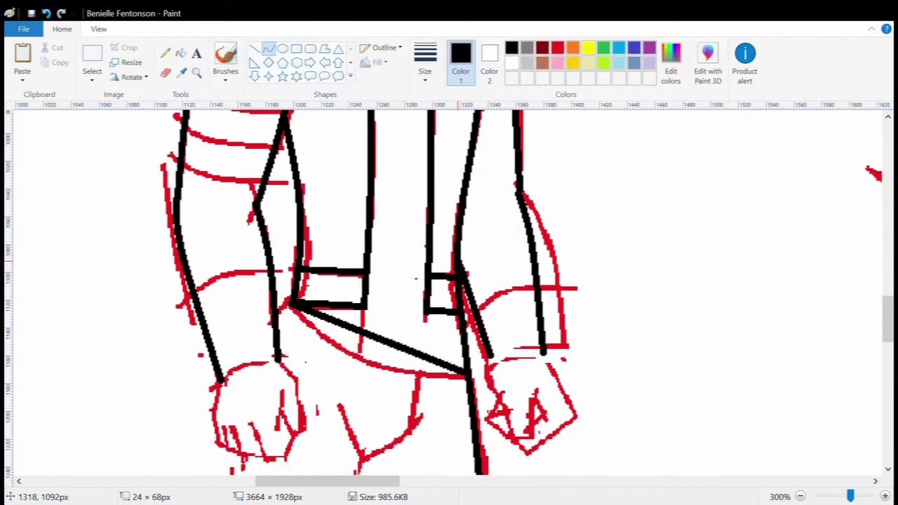
left_click_drag(494, 356, 487, 355)
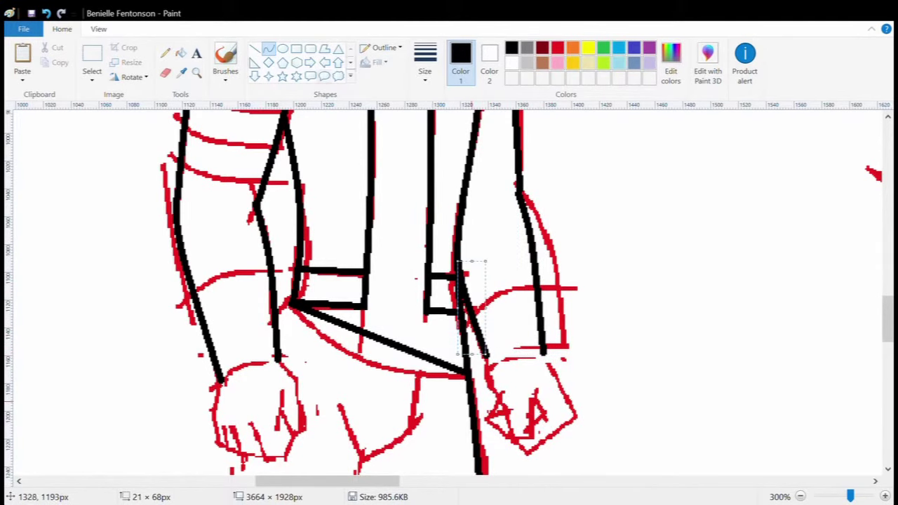
Step: Ink the right-side fist in black lines, including its outer contour, thumb and folded fingers
scroll(491, 281, "down", 2)
left_click_drag(483, 266, 514, 345)
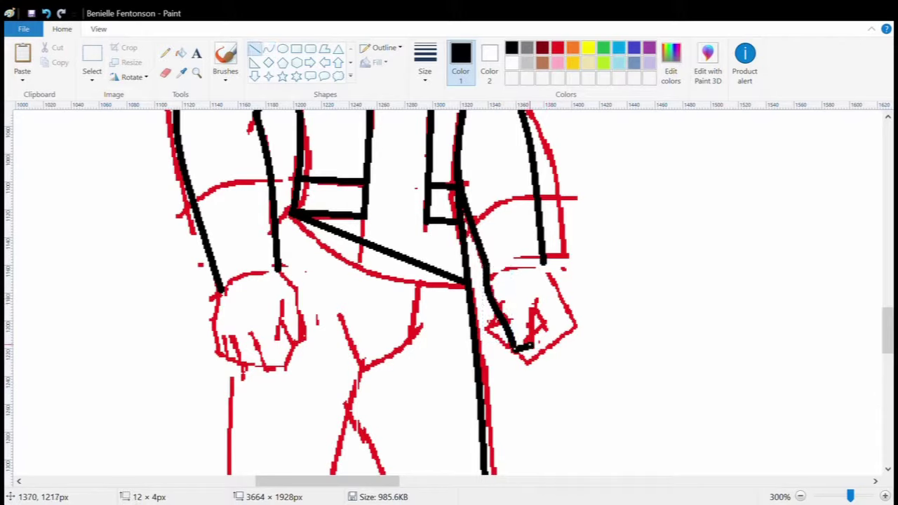
left_click_drag(534, 294, 535, 344)
left_click_drag(542, 261, 578, 324)
left_click_drag(526, 363, 577, 324)
left_click_drag(484, 328, 533, 375)
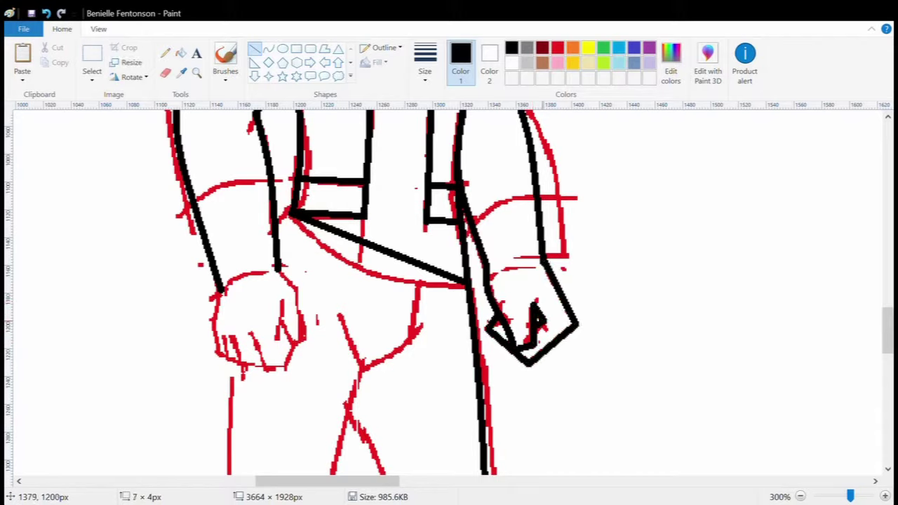
Step: Ink two straight black cuff lines across the end of each sleeve
left_click_drag(489, 263, 541, 259)
left_click_drag(477, 237, 537, 225)
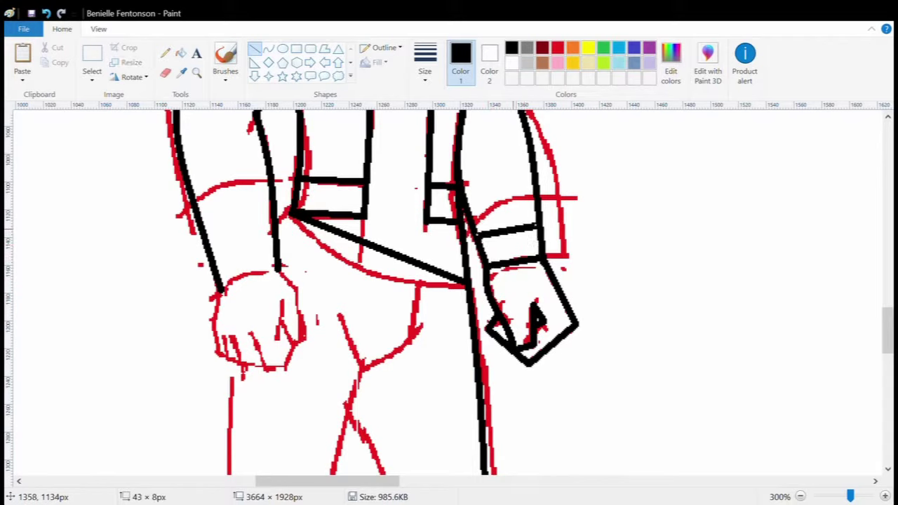
left_click_drag(221, 289, 281, 270)
left_click_drag(213, 257, 274, 237)
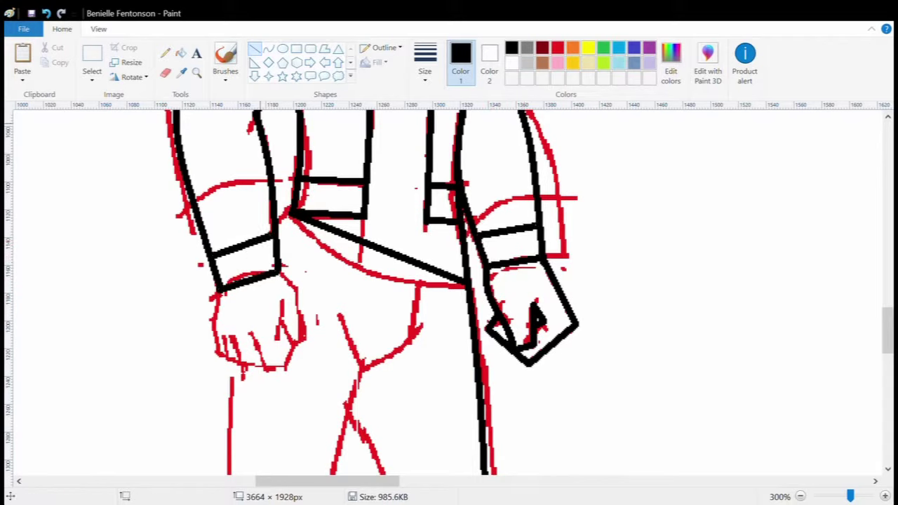
Step: Ink the curved outer sides of the left-side fist in black and try a flat lower edge
left_click_drag(284, 275, 303, 341)
left_click(306, 297)
left_click(306, 298)
left_click_drag(224, 292, 217, 350)
left_click(217, 311)
left_click_drag(211, 305, 285, 363)
key("ctrl+z")
left_click(227, 312)
left_click(209, 309)
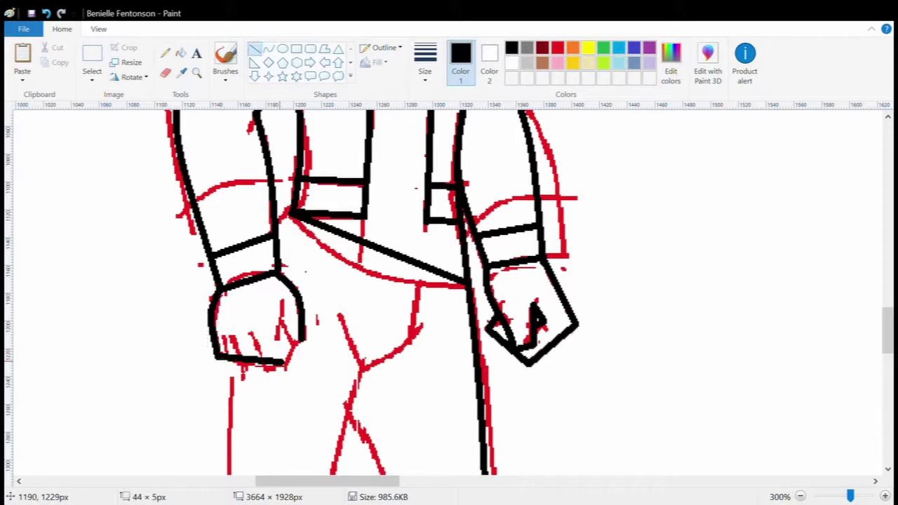
Step: Undo the flat lower edge of the left-side fist, and ink an angled knuckle contour with finger lines
key("ctrl+z")
key("ctrl+z")
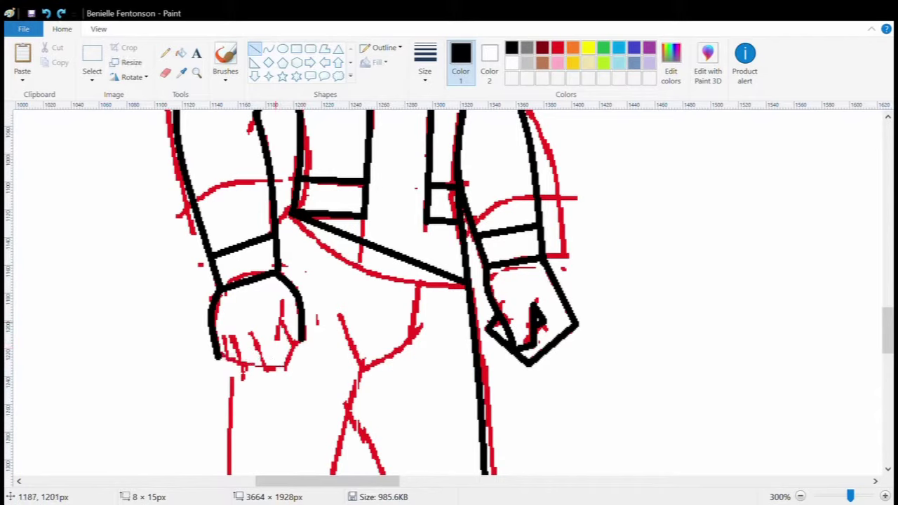
left_click_drag(221, 356, 267, 369)
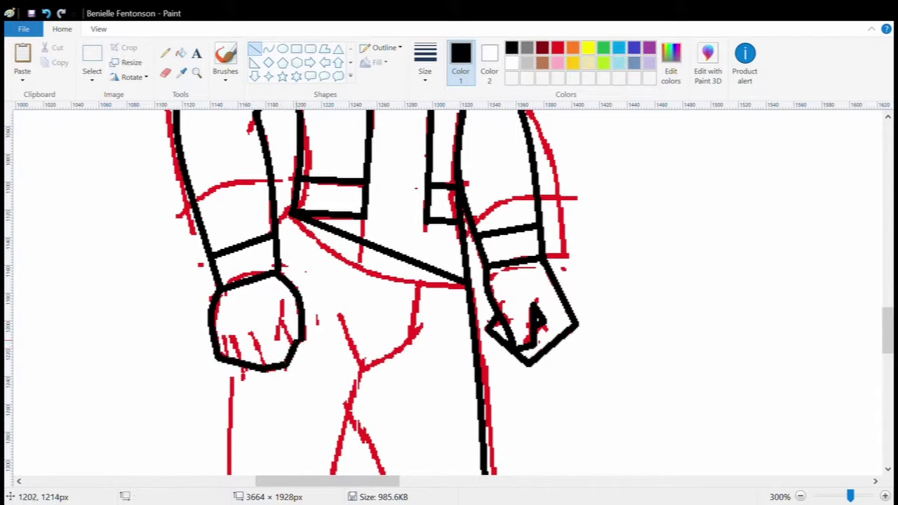
mouse_move(286, 303)
left_mouse_down()
mouse_move(266, 365)
mouse_move(232, 359)
left_mouse_up()
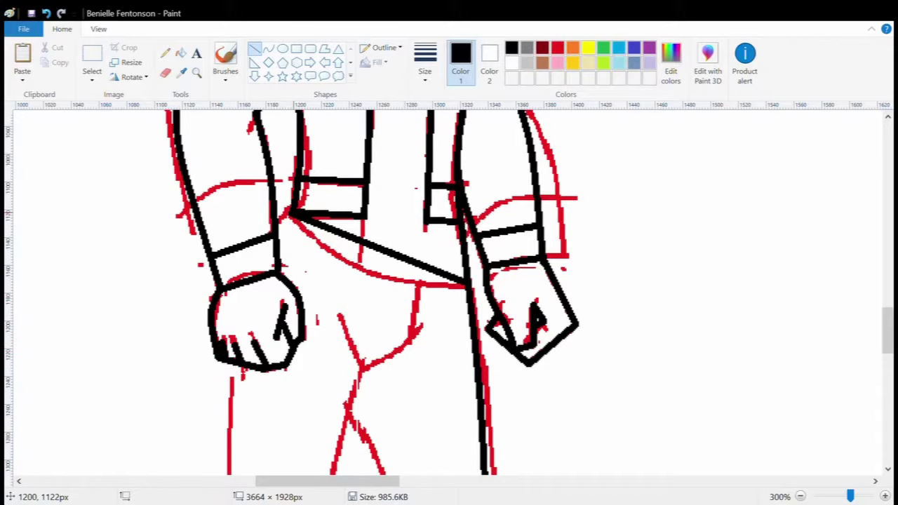
Step: Ink the trousers' crotch crease and both edges of the left-side thigh with straight black lines
left_click_drag(335, 324, 363, 370)
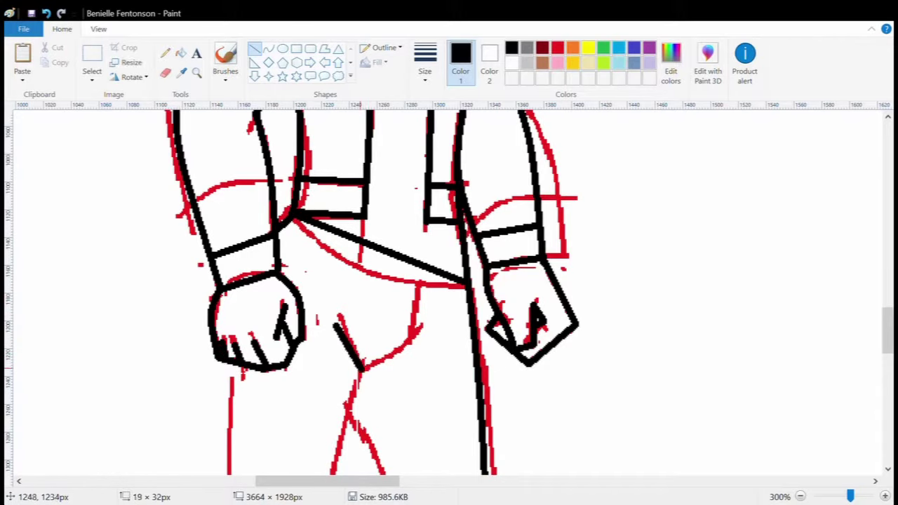
scroll(449, 294, "down", 3)
left_click_drag(235, 275, 226, 395)
left_click_drag(363, 279, 324, 419)
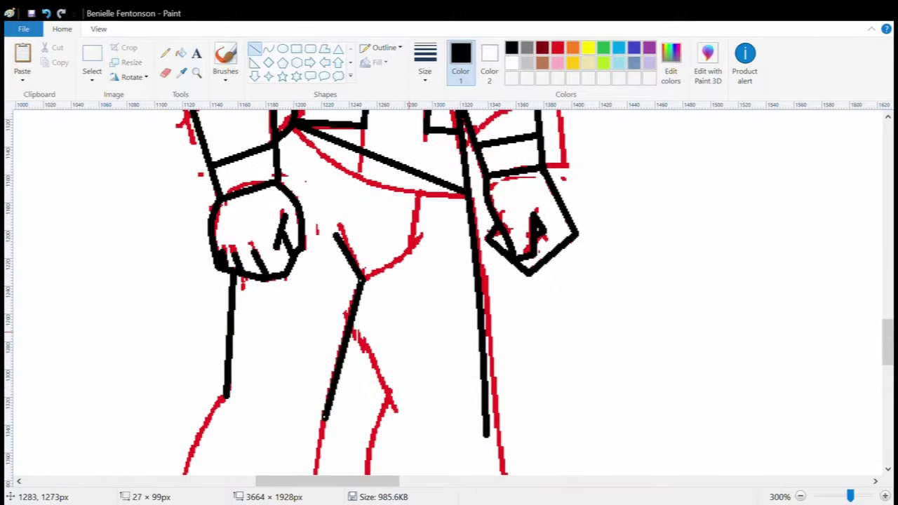
Step: Ink the right-side thigh's inner edge and the trouser fly, with a vertical line beneath the slanted waistline, in straight black lines
left_click_drag(360, 289, 399, 435)
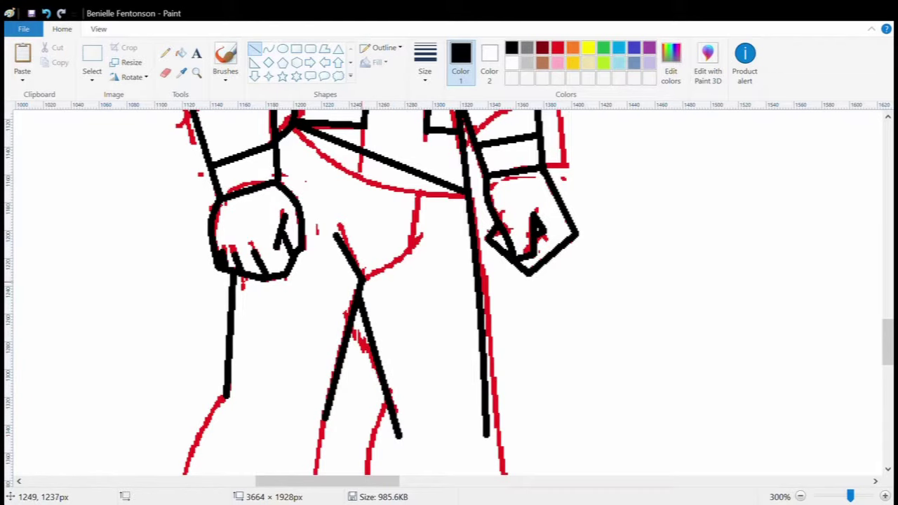
left_click_drag(360, 278, 413, 177)
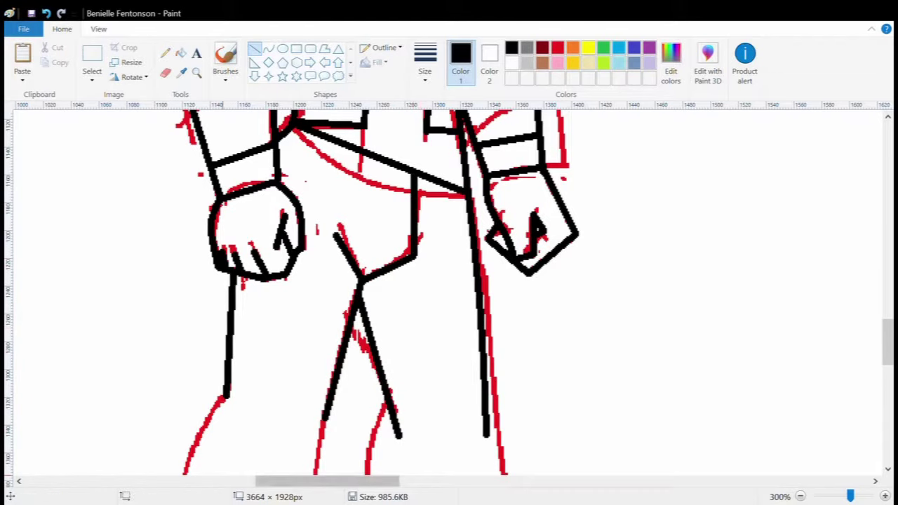
scroll(449, 291, "up", 2)
scroll(449, 291, "left", 6)
scroll(449, 291, "right", 6)
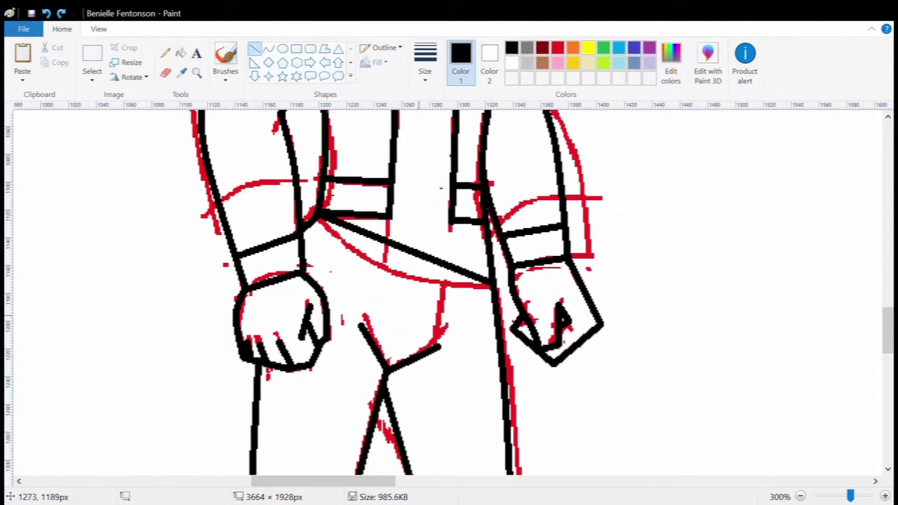
mouse_move(404, 274)
left_mouse_down()
mouse_move(395, 365)
mouse_move(411, 357)
left_mouse_up()
scroll(449, 291, "left", 6)
scroll(449, 291, "right", 5)
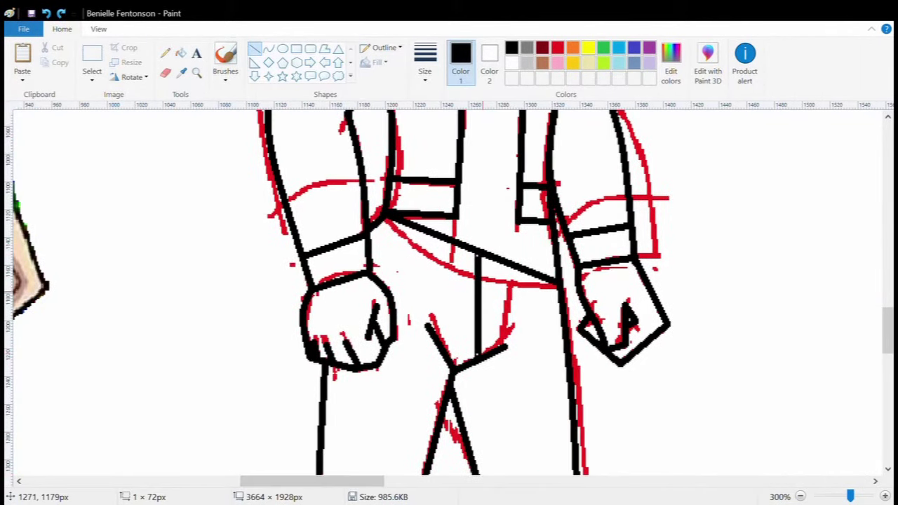
Step: Ink four parallel slanted black stripe lines across the upper part of the left-side sleeve
scroll(449, 291, "up", 2)
scroll(448, 291, "left", 3)
scroll(449, 291, "right", 2)
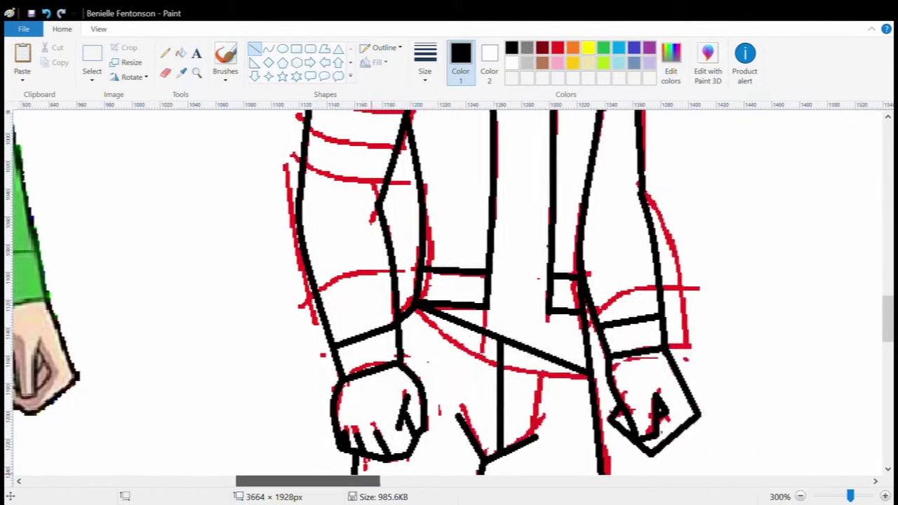
scroll(449, 291, "down", 2)
scroll(449, 291, "up", 4)
left_click_drag(311, 234, 400, 261)
left_click_drag(303, 266, 392, 292)
left_click_drag(299, 295, 388, 318)
left_click_drag(296, 326, 379, 346)
Step: Ink the curved outer and inner sides of the left-side shoe in black
scroll(449, 291, "left", 3)
scroll(449, 291, "right", 3)
scroll(448, 291, "left", 1)
scroll(449, 291, "down", 15)
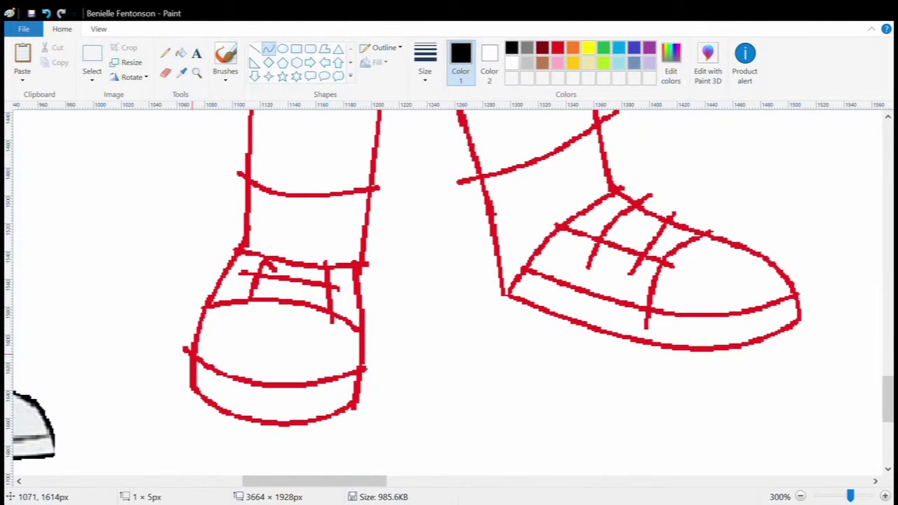
left_click_drag(198, 344, 245, 243)
left_click_drag(355, 261, 363, 366)
key("ctrl+z")
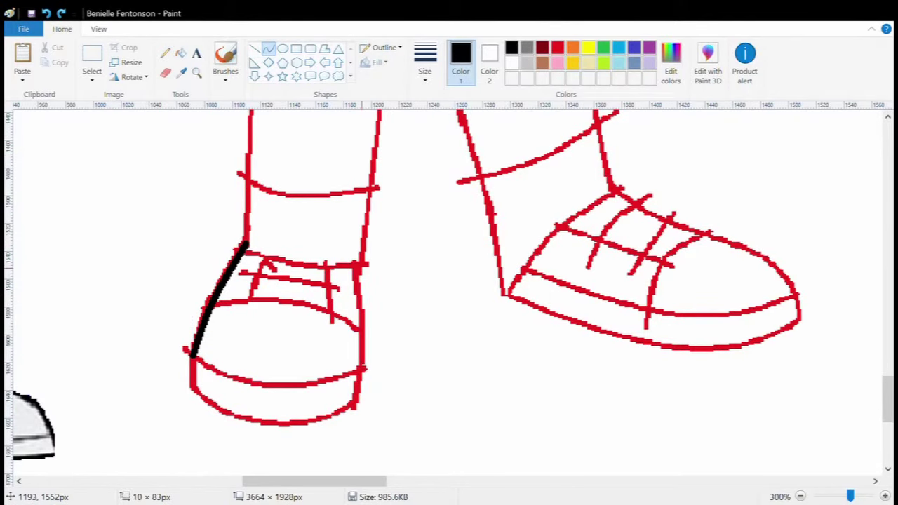
left_click_drag(362, 264, 361, 372)
Step: Ink the right-side shoe's outline: curved top and toe, curved bottom edge, and a straight line from heel to ankle
mouse_move(608, 189)
left_mouse_down()
mouse_move(762, 251)
mouse_move(800, 323)
left_mouse_up()
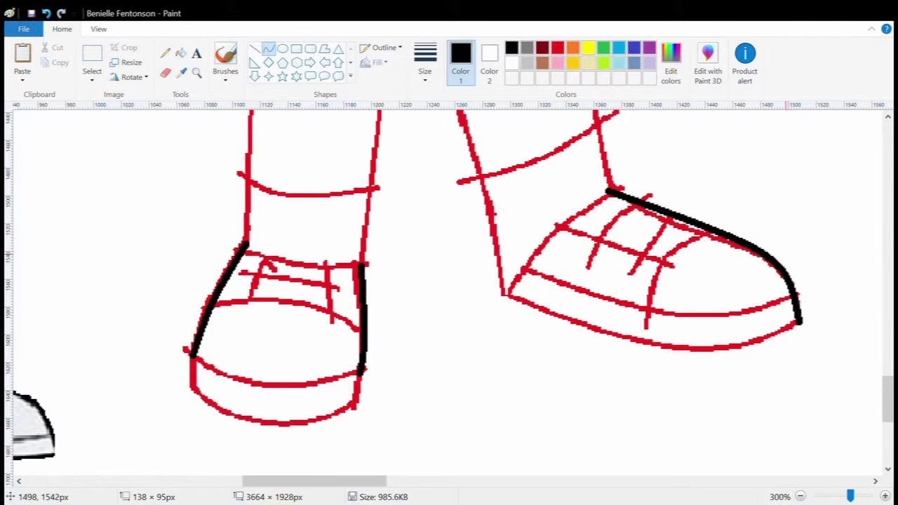
left_click_drag(511, 293, 798, 321)
mouse_move(676, 314)
left_mouse_down()
mouse_move(685, 355)
mouse_move(703, 364)
left_mouse_up()
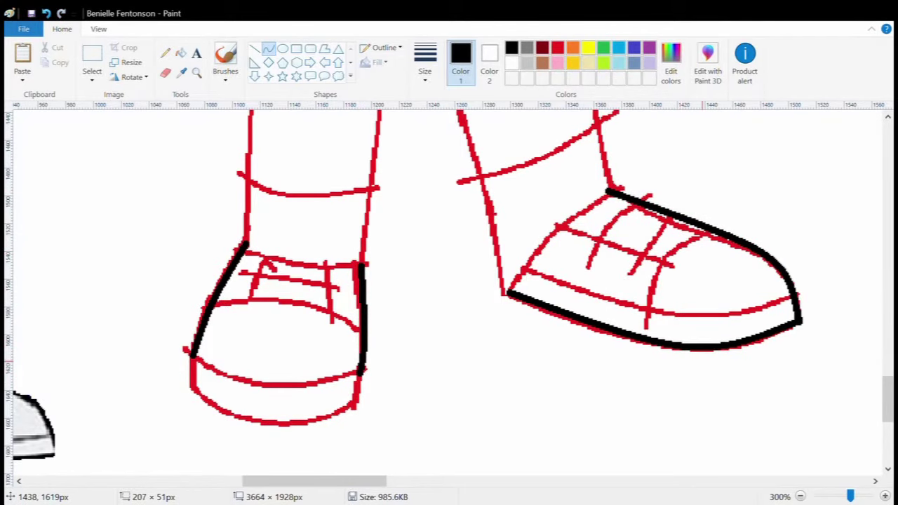
left_click(254, 48)
left_click_drag(531, 274, 609, 191)
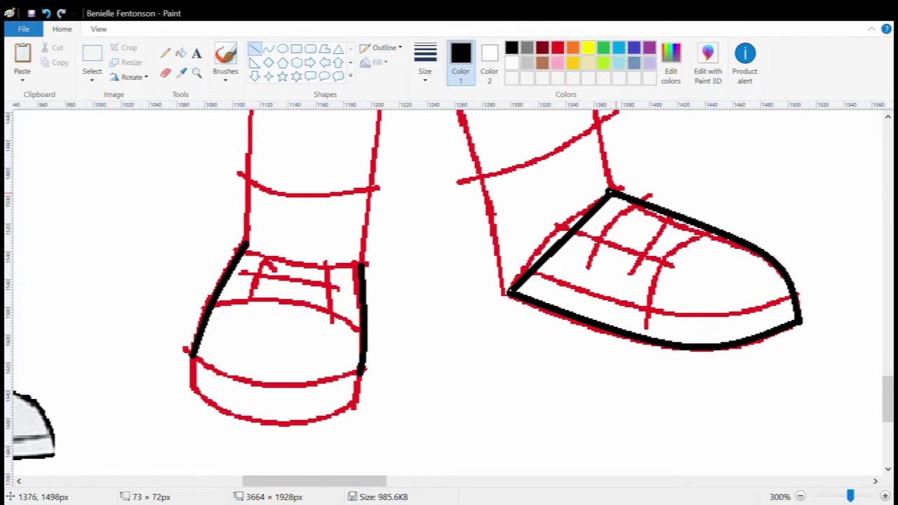
Step: Ink the right-side shoe's curved upper sole line and its toe-cap curve
left_click(268, 47)
left_click_drag(531, 274, 793, 298)
mouse_move(726, 296)
left_mouse_down()
mouse_move(677, 324)
mouse_move(743, 337)
left_mouse_up()
left_click_drag(646, 312, 712, 229)
left_click_drag(663, 261, 661, 259)
Step: Ink the left-side shoe's toe-cap curve and both curved sole lines
left_click_drag(210, 308, 361, 332)
left_click_drag(294, 312, 339, 306)
mouse_move(194, 356)
left_mouse_down()
mouse_move(295, 372)
mouse_move(360, 367)
left_mouse_up()
mouse_move(280, 376)
left_mouse_down()
mouse_move(265, 383)
mouse_move(305, 395)
left_mouse_up()
mouse_move(194, 379)
left_mouse_down()
mouse_move(257, 406)
mouse_move(358, 403)
left_mouse_up()
mouse_move(281, 410)
left_mouse_down()
mouse_move(253, 424)
mouse_move(325, 418)
mouse_move(291, 424)
mouse_move(301, 428)
left_mouse_up()
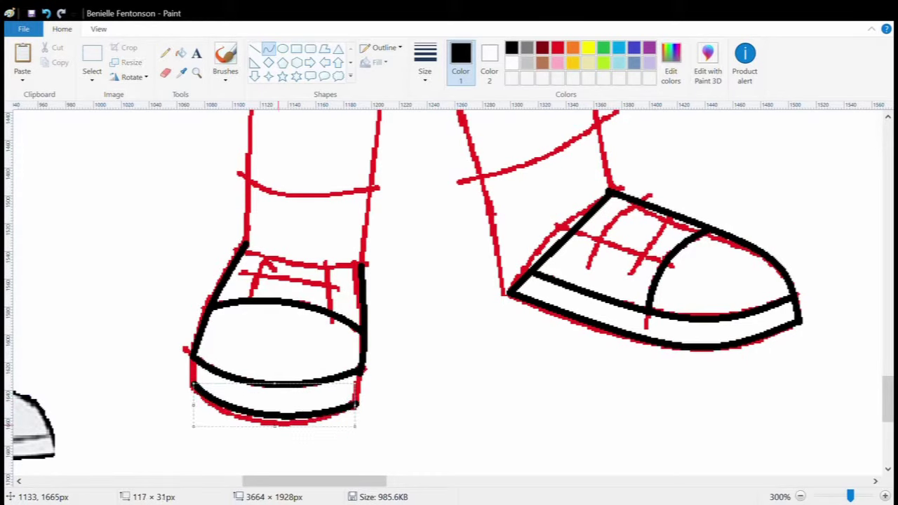
Step: Ink a straight line across the left-side shoe's ankle opening and close both ends of its sole
left_click(255, 48)
left_click_drag(362, 264, 244, 245)
left_click_drag(191, 359, 191, 387)
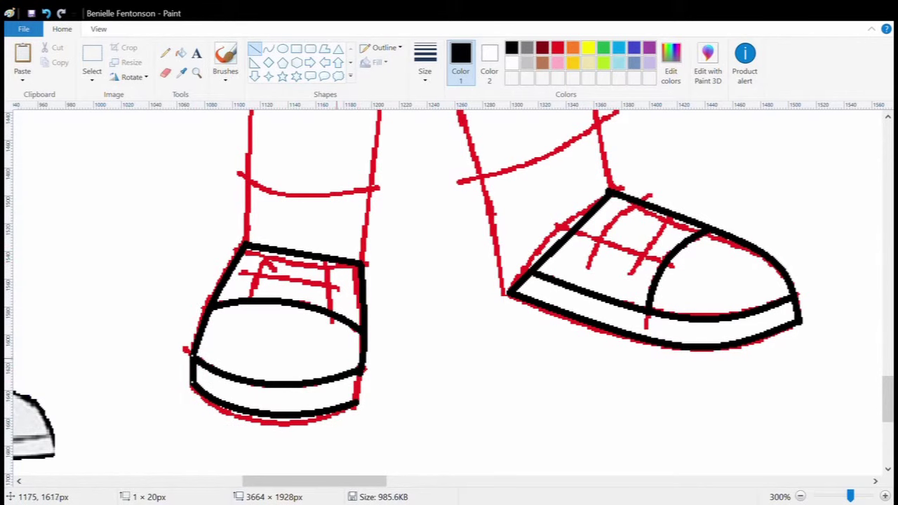
left_click_drag(364, 370, 359, 404)
Step: Ink the left-side shoe's lace panel with two side lines and two straight crossing laces
mouse_move(314, 481)
left_mouse_down()
mouse_move(148, 481)
mouse_move(317, 481)
left_mouse_up()
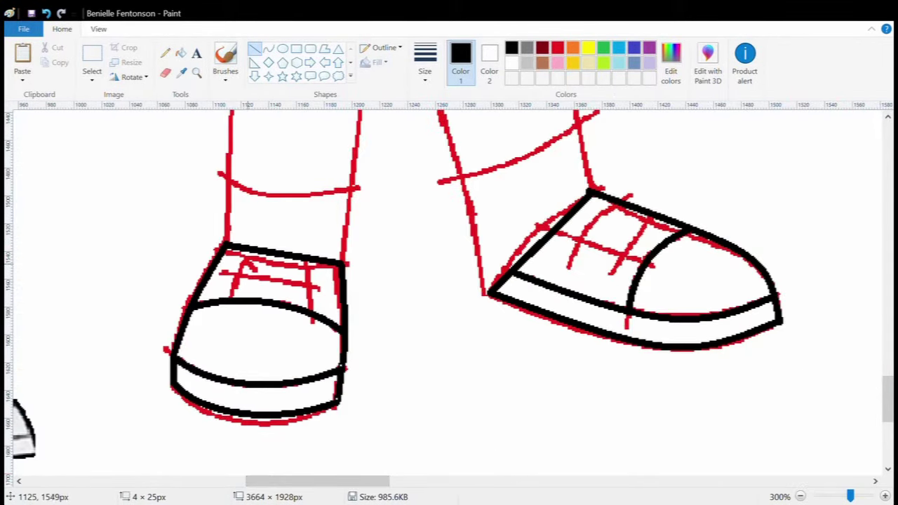
left_click_drag(251, 247, 235, 295)
left_click_drag(317, 263, 314, 313)
left_click_drag(239, 290, 312, 283)
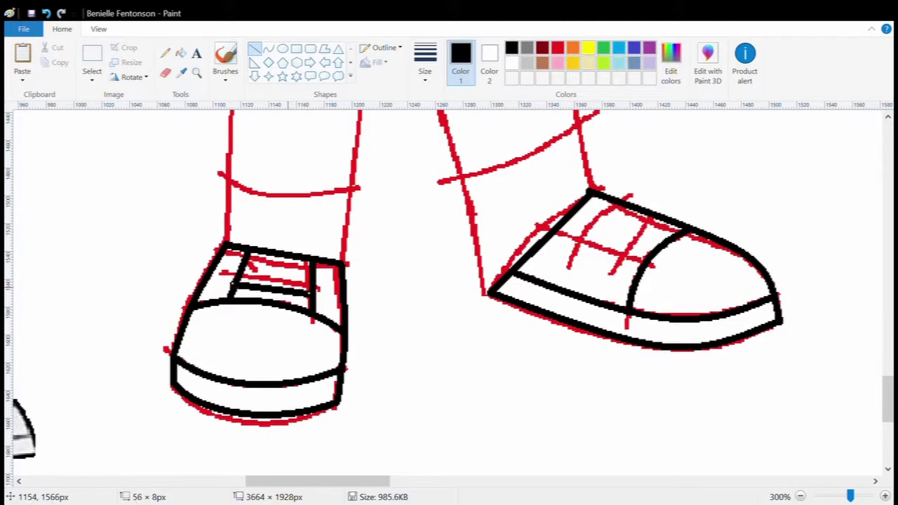
left_click_drag(241, 271, 314, 281)
Step: Ink the right-side shoe's lace panel edge and two slanted straight laces
mouse_move(559, 229)
left_mouse_down()
mouse_move(644, 269)
mouse_move(625, 220)
mouse_move(608, 251)
mouse_move(617, 202)
left_mouse_up()
key("ctrl+z")
left_click_drag(623, 254, 659, 216)
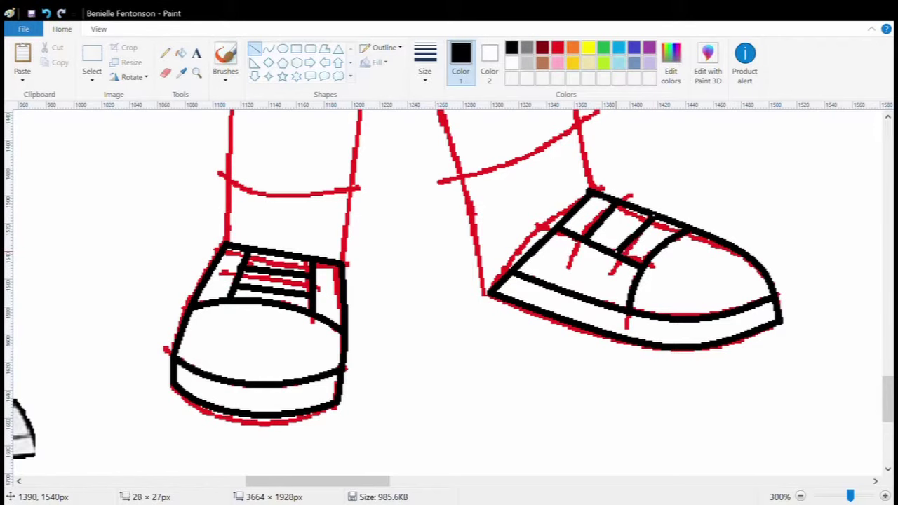
Step: Ink the left-side lower leg's inner edge and the right-side lower leg's outer edge with straight lines down to the shoes
scroll(622, 247, "up", 3)
scroll(621, 247, "down", 1)
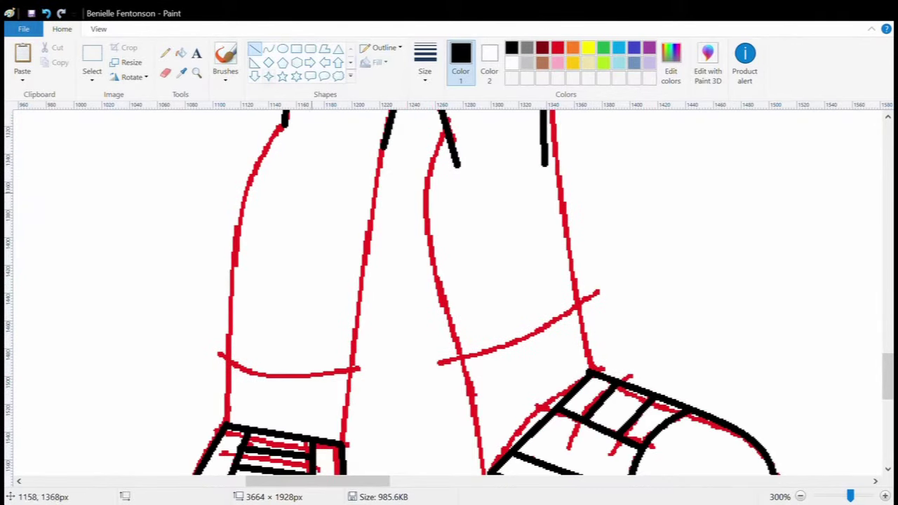
left_click_drag(343, 445, 388, 143)
mouse_move(543, 164)
left_mouse_down()
mouse_move(586, 370)
mouse_move(551, 303)
left_mouse_up()
Step: Recolour the right-side lower leg's outer edge green and fill it back to black
scroll(598, 362, "up", 3)
left_click(603, 47)
left_click(181, 54)
left_click(511, 47)
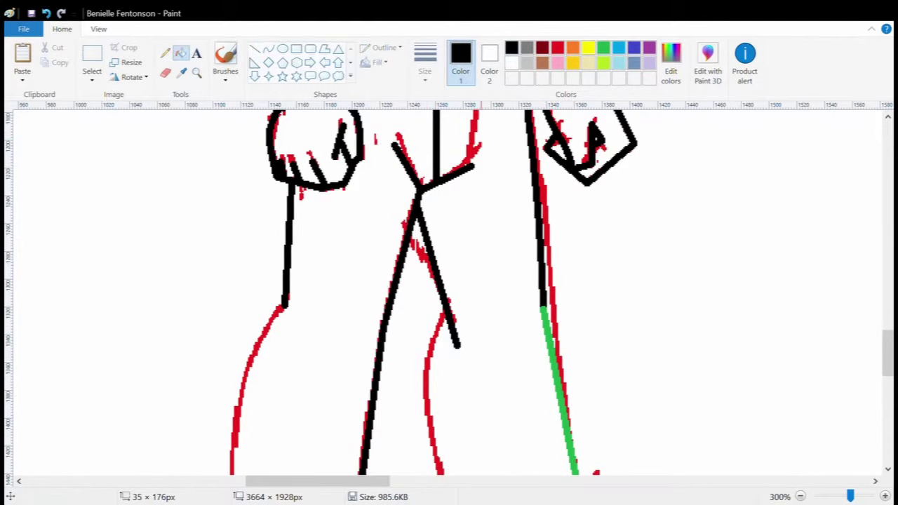
left_click(550, 337)
Step: Erase the line overshoot at the right-side knee and ink the remaining curved edge of each lower leg in black
left_click(165, 72)
left_click_drag(455, 313, 456, 347)
scroll(456, 348, "down", 3)
left_click(269, 48)
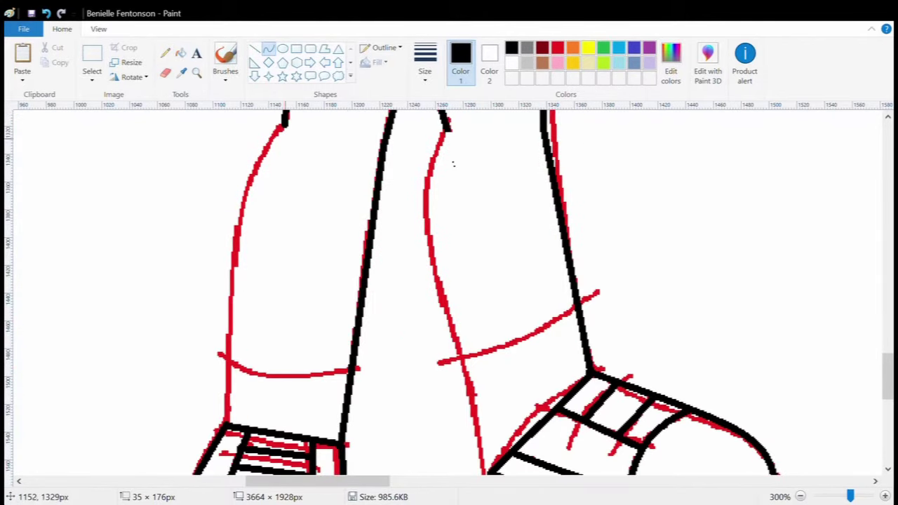
mouse_move(294, 121)
left_mouse_down()
mouse_move(230, 410)
mouse_move(251, 105)
left_mouse_up()
mouse_move(441, 113)
left_mouse_down()
mouse_move(481, 453)
mouse_move(481, 145)
mouse_move(427, 207)
mouse_move(389, 305)
left_mouse_up()
Step: Ink a straight black hem line across each trouser leg above the shoe
scroll(379, 302, "up", 5)
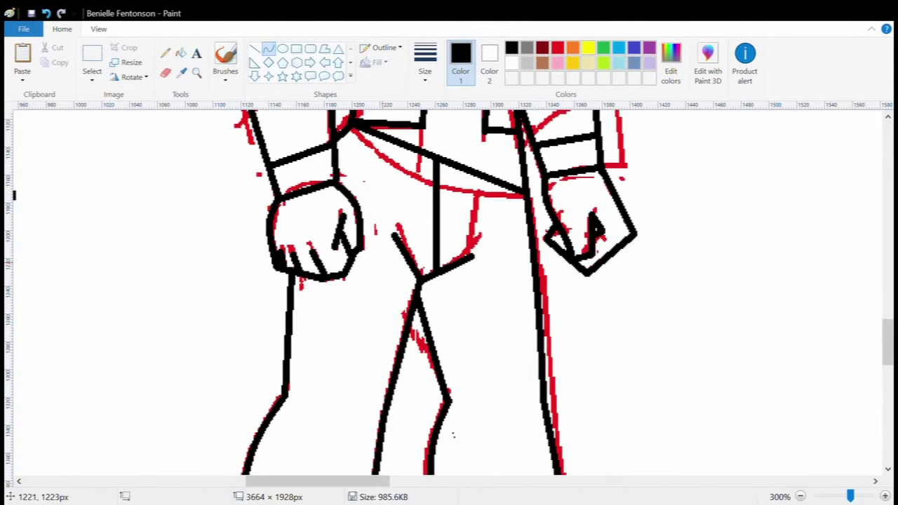
left_click(254, 49)
scroll(263, 316, "down", 5)
left_click_drag(231, 370, 347, 388)
left_click_drag(472, 389, 581, 330)
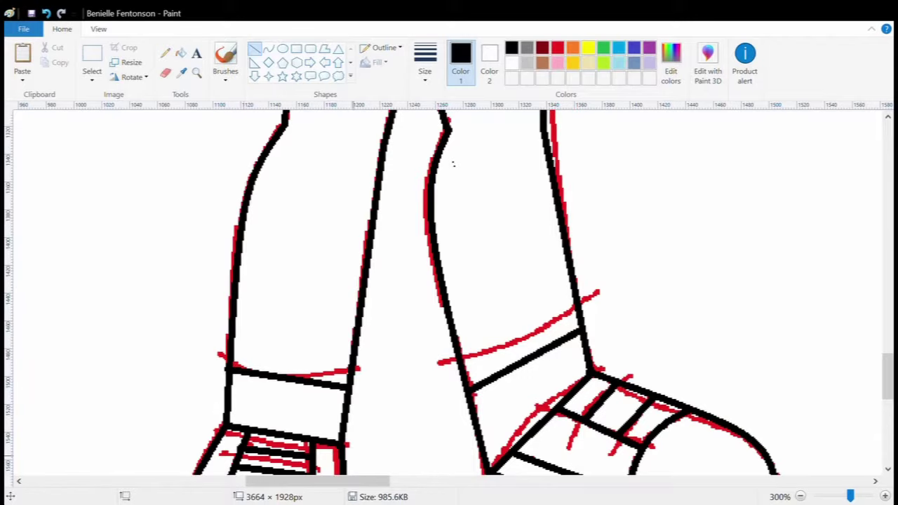
Step: Select the first character's hands, legs and shoes, and place them mirrored in the blank area beside the second character
left_click(165, 72)
scroll(189, 315, "up", 5)
scroll(189, 315, "down", 2)
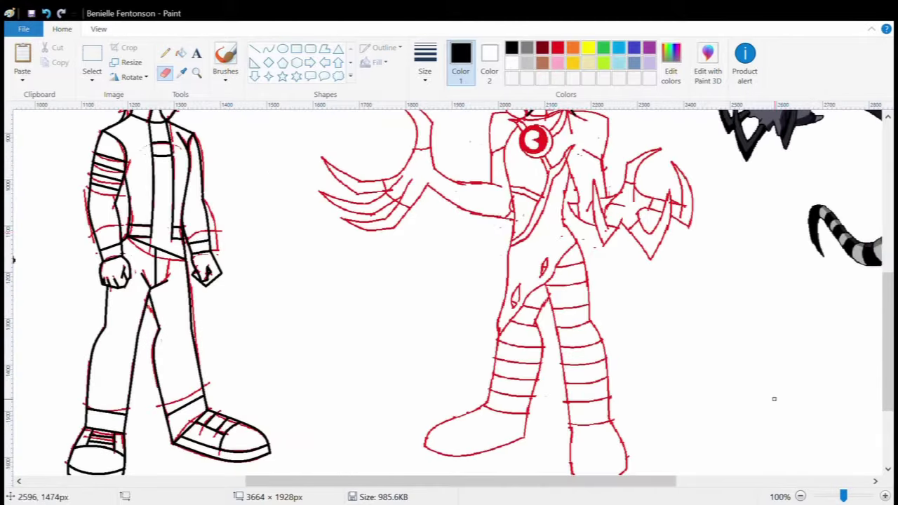
scroll(189, 315, "down", 1)
left_click(92, 63)
left_click_drag(51, 409, 287, 142)
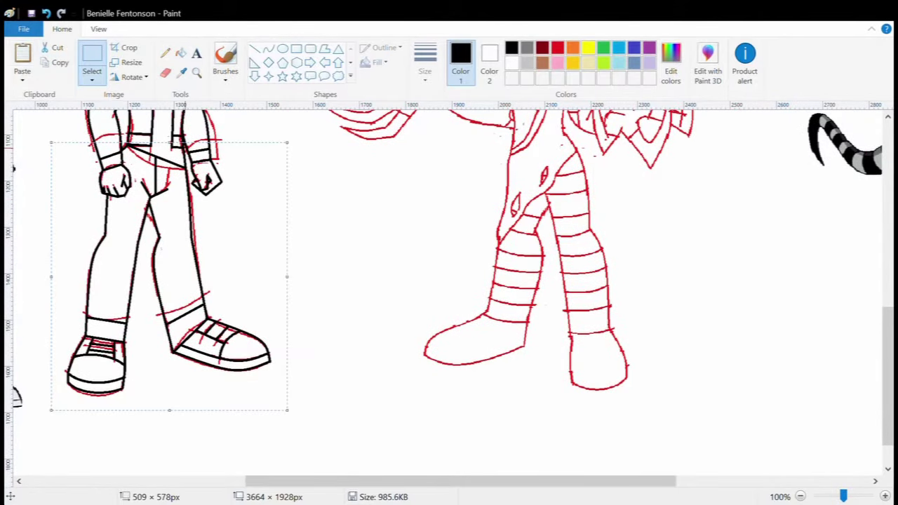
left_click_drag(114, 272, 489, 346)
Step: Erase the crotch junction and the joints around the waistline and fist on the mirrored legs to separate their lines
scroll(433, 360, "right", 3)
left_click(196, 72)
left_click(515, 260)
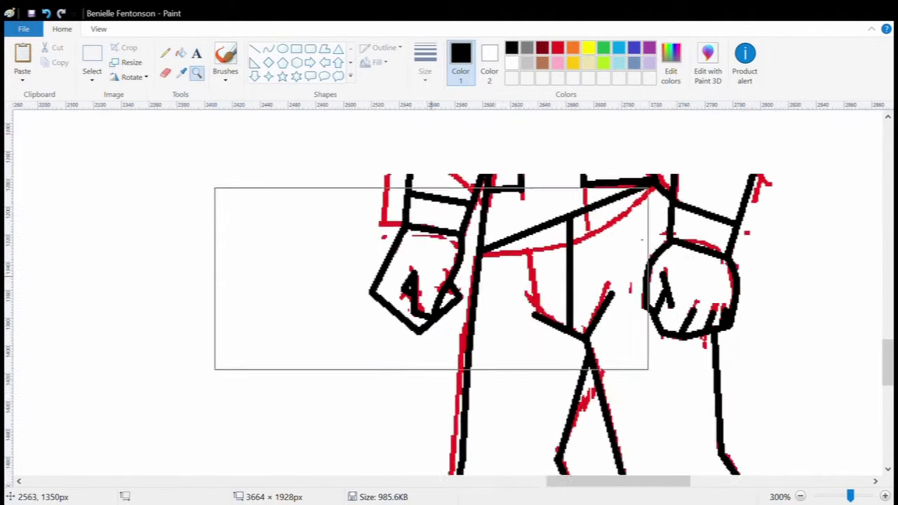
left_click(552, 267)
left_click(166, 72)
mouse_move(511, 346)
left_mouse_down()
mouse_move(541, 285)
mouse_move(501, 344)
left_mouse_up()
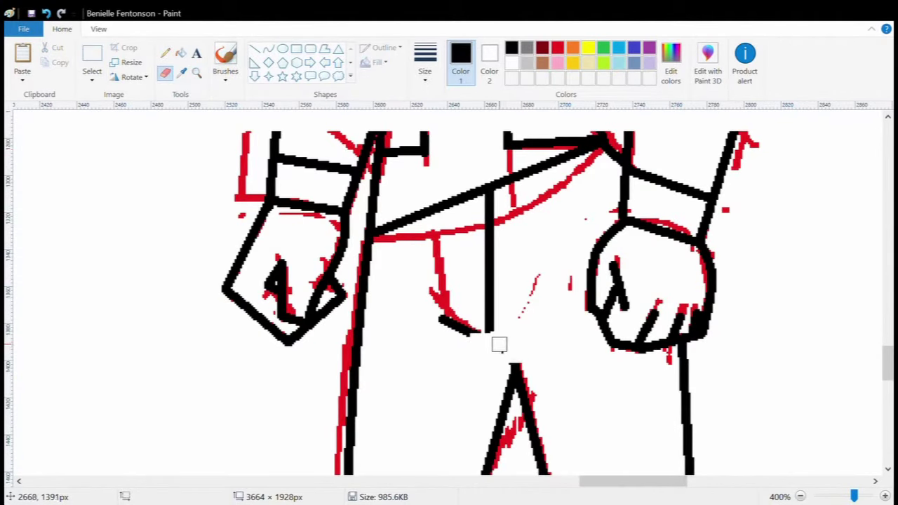
scroll(601, 239, "up", 3)
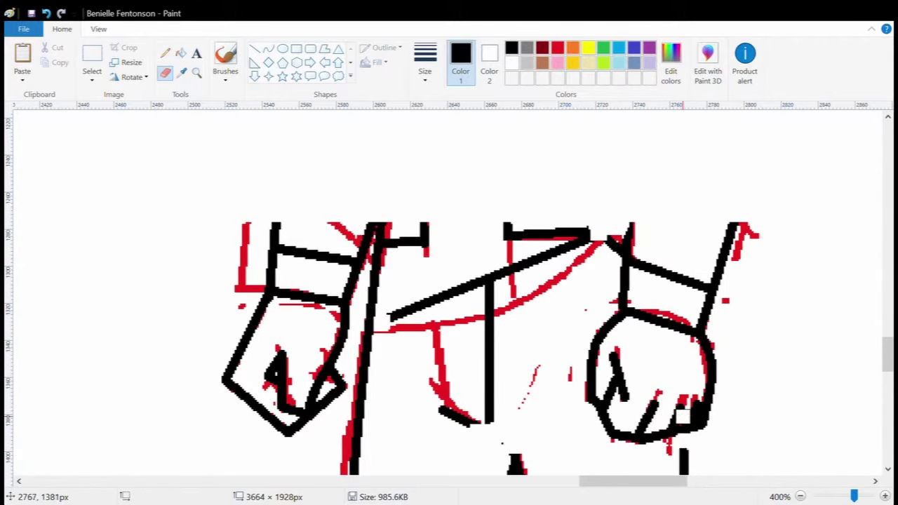
Step: Sample white from the canvas and fill the mirrored legs' unwanted black hand, cuff, waistline and fly lines with it
left_click(182, 72)
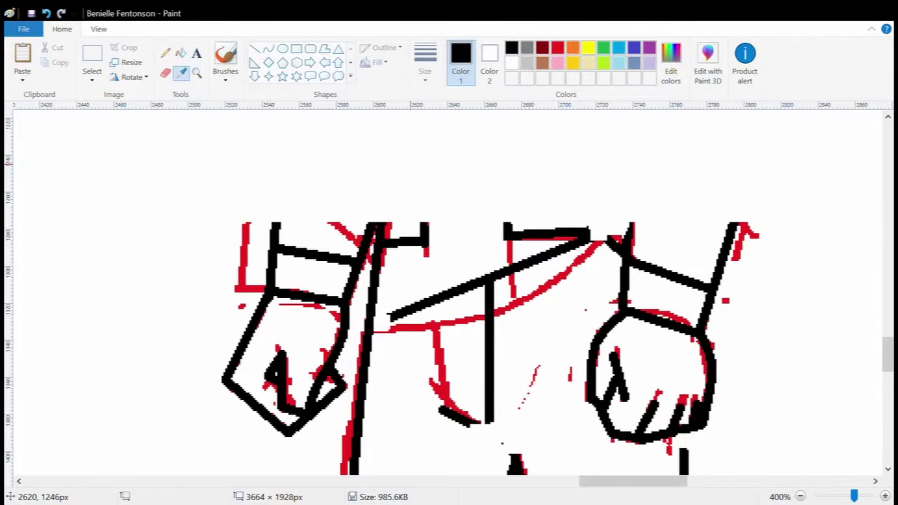
left_click(354, 191)
scroll(355, 191, "down", 3)
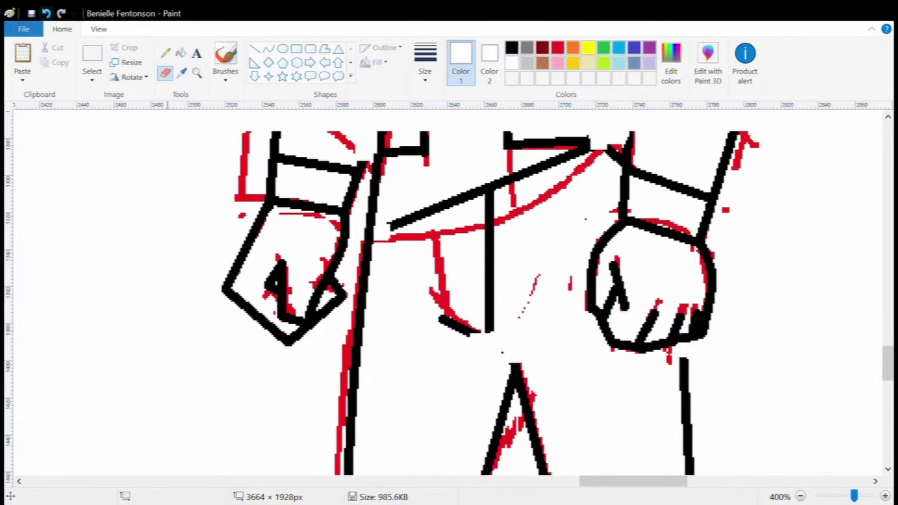
left_click(180, 53)
left_click(253, 230)
scroll(484, 316, "up", 3)
left_click(492, 410)
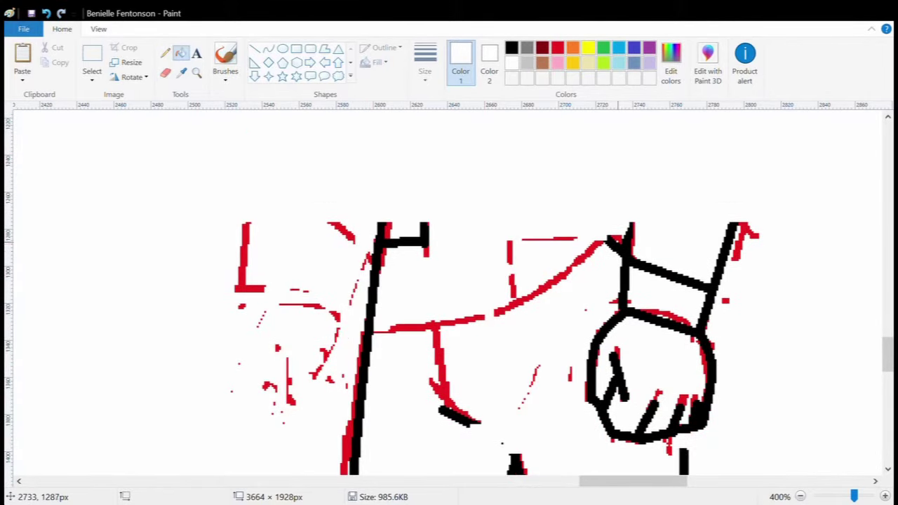
left_click(617, 242)
Step: Erase the leftover jacket hem and crotch fragments above the mirrored legs
left_click(164, 73)
left_click_drag(383, 239, 423, 253)
left_click_drag(449, 413, 500, 395)
Step: Cut the hem, lace and sole details free from the left-side leg and shoe outline with straight white lines
scroll(443, 414, "down", 20)
left_click(254, 49)
left_click_drag(306, 135, 301, 164)
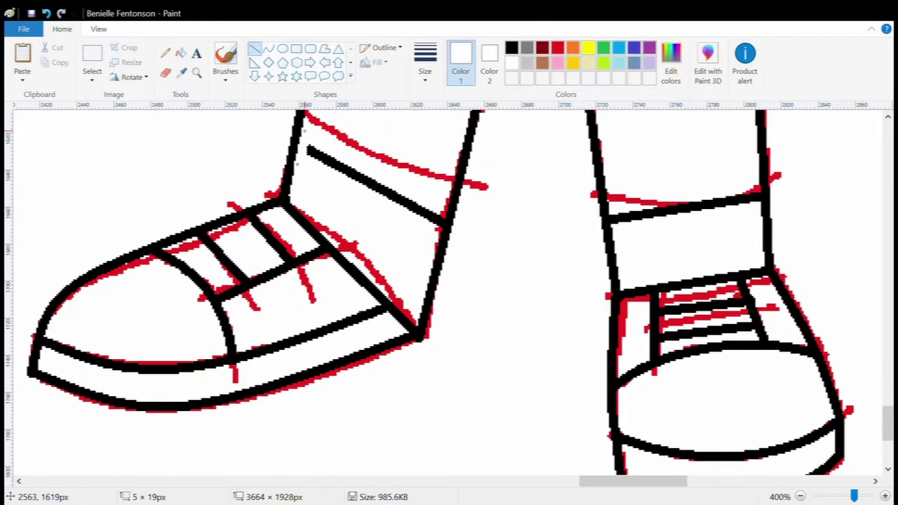
left_click_drag(418, 335, 404, 321)
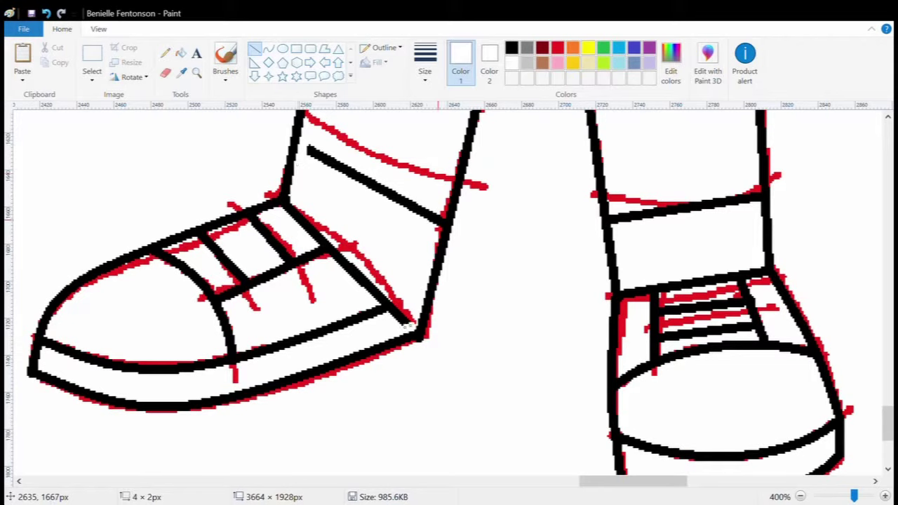
left_click_drag(440, 202, 436, 235)
mouse_move(139, 265)
left_mouse_down()
mouse_move(294, 205)
mouse_move(273, 251)
left_mouse_up()
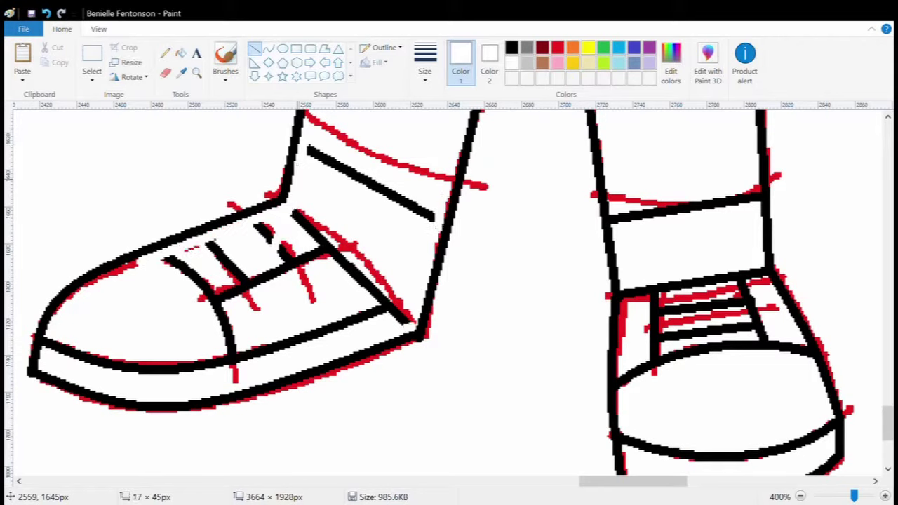
left_click_drag(50, 329, 46, 355)
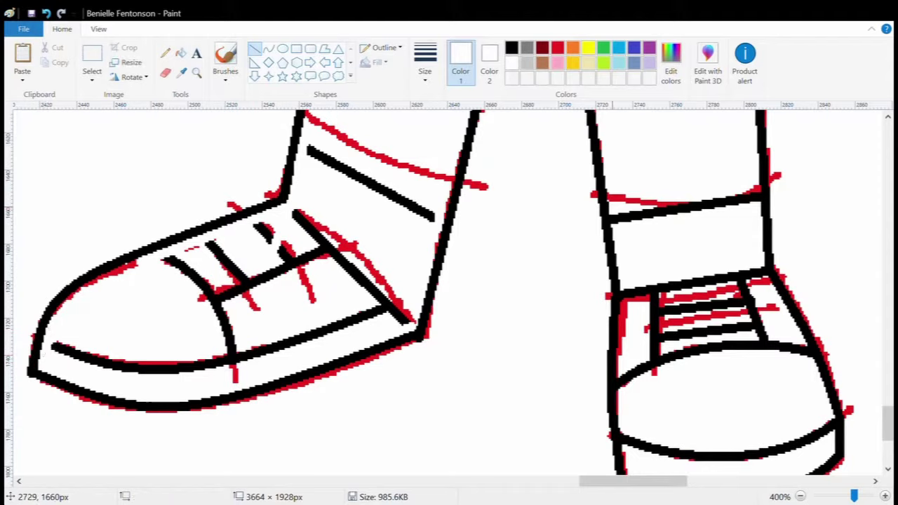
Step: Cut the hem, lace, toe-cap and sole lines free from the right-side leg and shoe outline with straight white lines
left_click_drag(612, 206, 625, 310)
left_click_drag(757, 177, 770, 288)
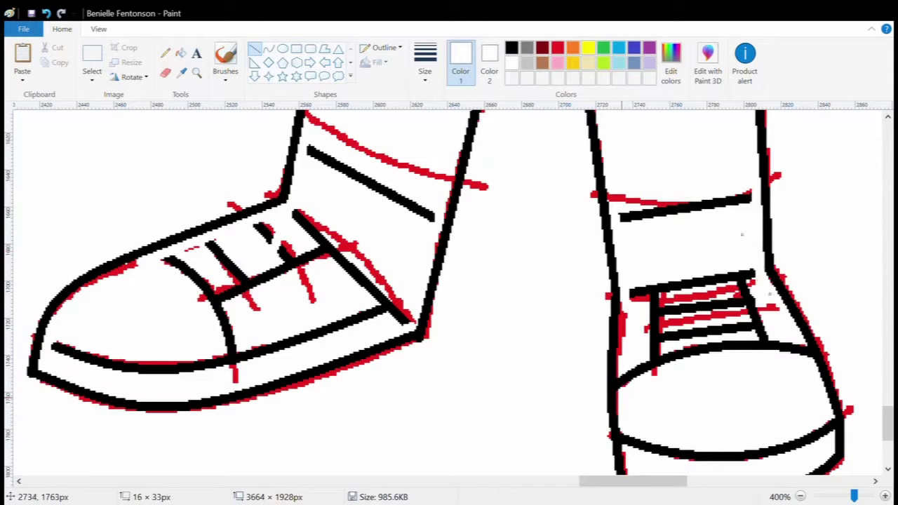
left_click_drag(623, 369, 619, 395)
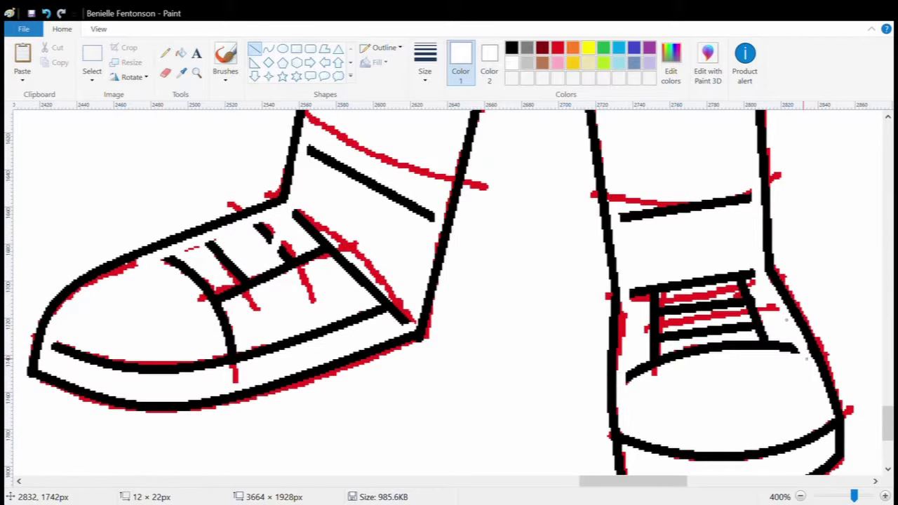
scroll(808, 356, "down", 3)
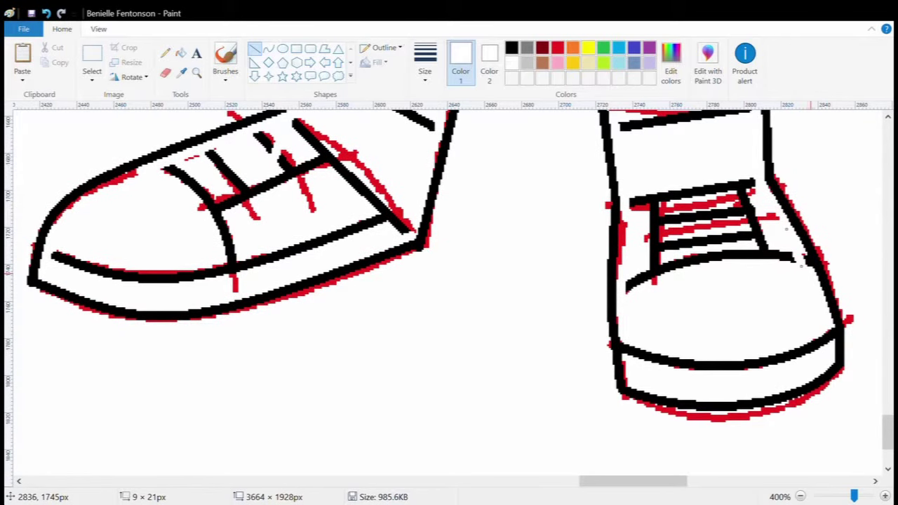
left_click_drag(625, 331, 635, 362)
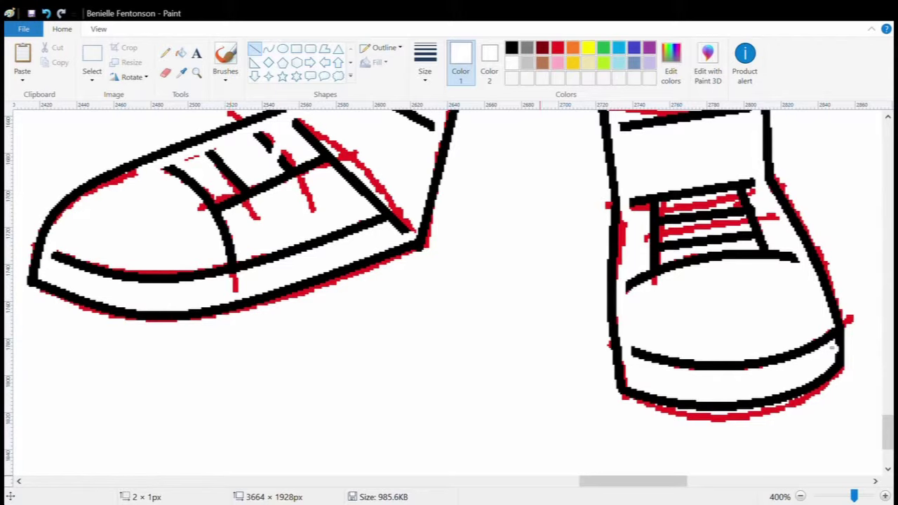
left_click_drag(826, 330, 832, 331)
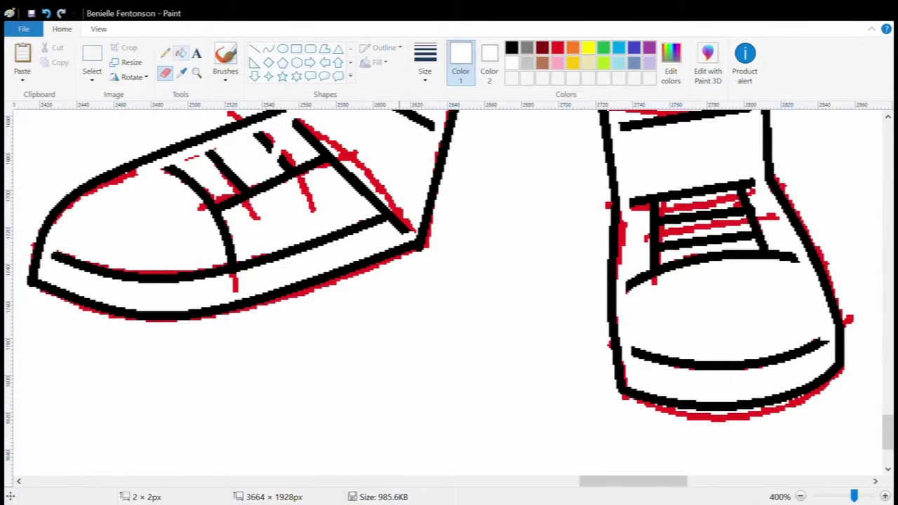
Step: Fill the detached black hem, lace and sole details on the mirrored legs and shoes with white
left_click(181, 53)
left_click(216, 228)
left_click(265, 143)
left_click(695, 193)
scroll(409, 281, "up", 10)
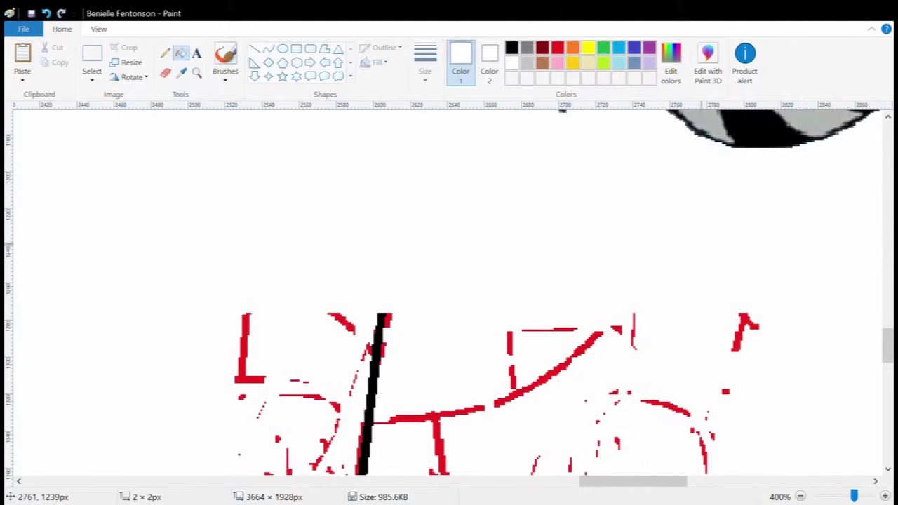
scroll(701, 243, "down", 1)
scroll(702, 244, "down", 3)
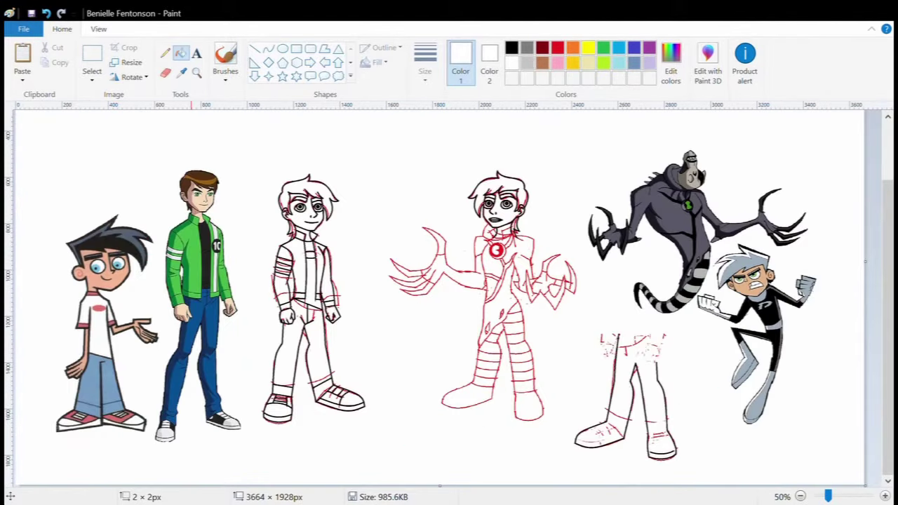
Step: Frame the mirrored legs with a red rectangle about 565 × 679 px and fill away the frame and the red sketch remnants
left_click(296, 48)
left_click(557, 47)
left_click_drag(696, 481, 566, 321)
left_click(181, 53)
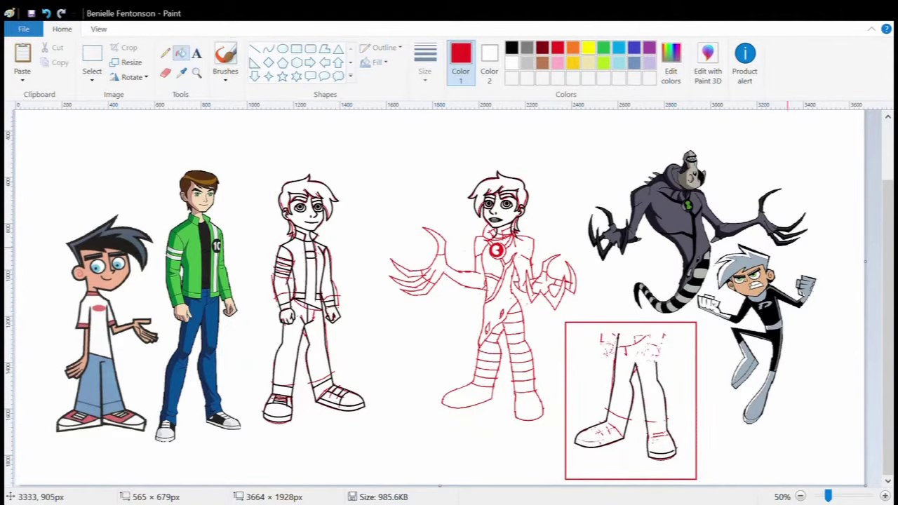
left_click(571, 421)
left_click(597, 438)
left_click(611, 374)
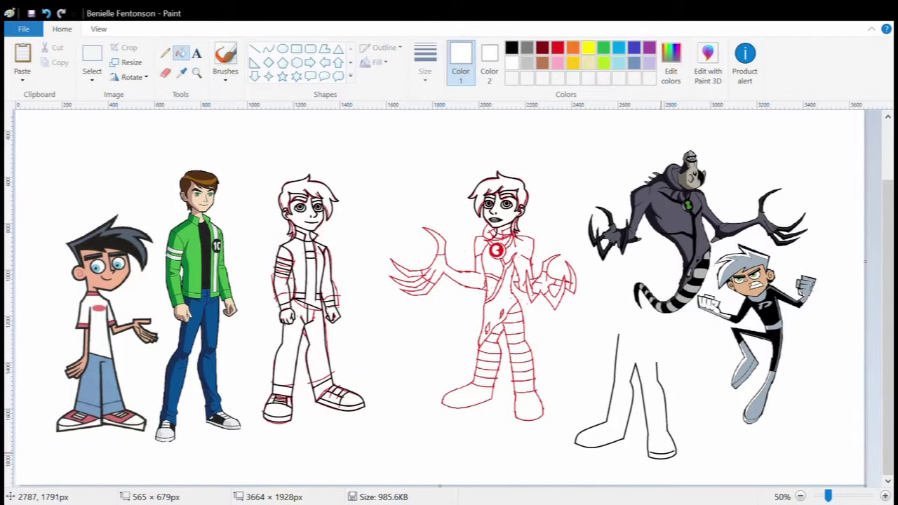
Step: Select the cleaned mirrored legs, an area of about 567 × 629 px, and cut them from the canvas
left_click(92, 63)
left_click_drag(430, 297, 865, 484)
scroll(631, 386, "up", 3, "ctrl")
scroll(632, 386, "down", 3, "ctrl")
key("Escape")
left_click_drag(562, 321, 691, 471)
left_click_drag(626, 396, 552, 392)
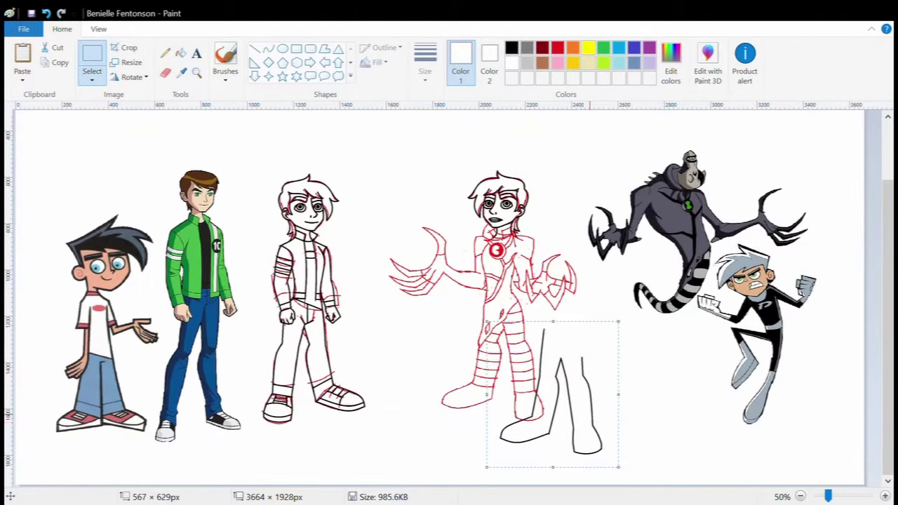
key("ctrl+x")
Step: Paste the cut legs and align them over the second character's red leg sketch
left_click(197, 73)
left_click(523, 402)
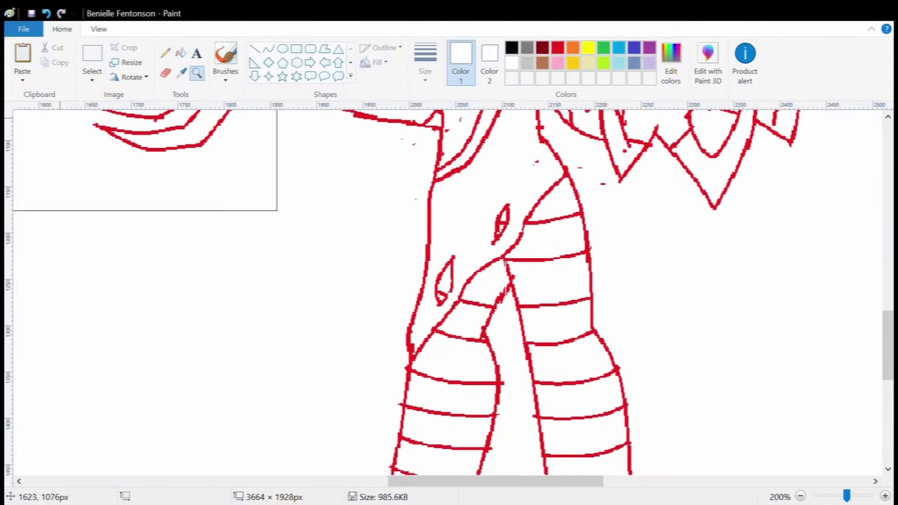
left_click(22, 56)
left_click_drag(389, 260, 485, 279)
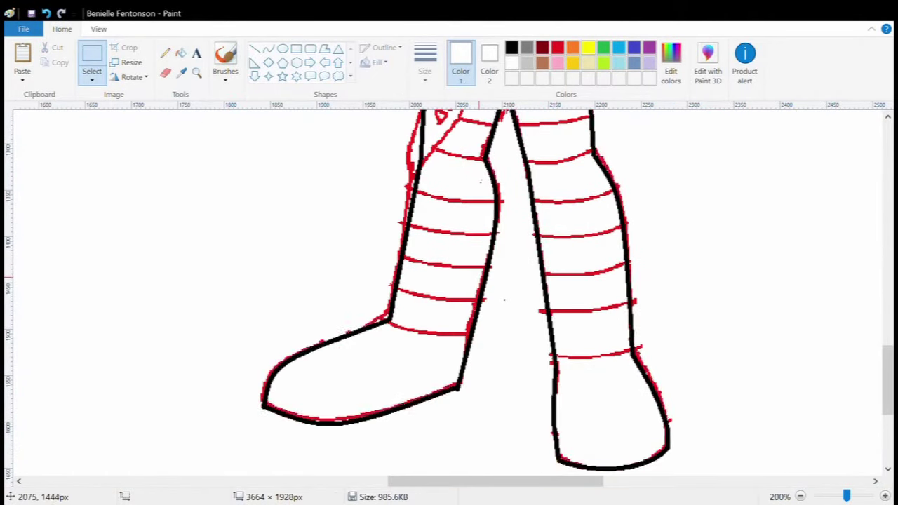
left_click_drag(496, 482, 441, 482)
key("Escape")
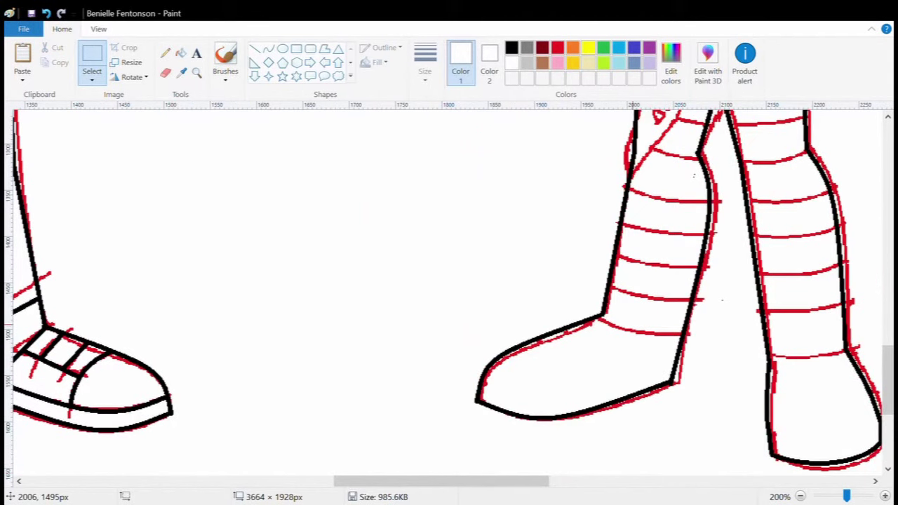
left_click_drag(639, 327, 645, 324)
scroll(625, 351, "right", 3)
scroll(624, 351, "up", 5)
key("Escape")
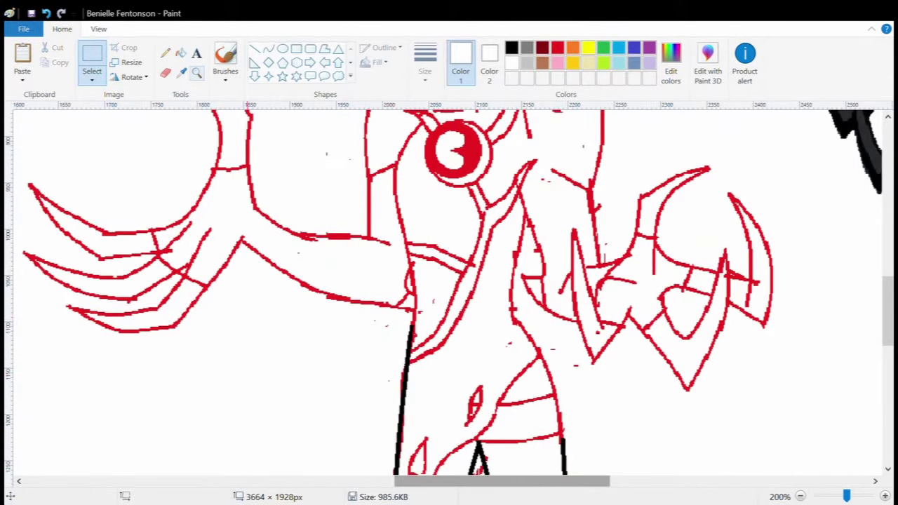
Step: Draw a black curve over the second character's right-side hip, joining the waist to the pasted outer leg line
left_click(196, 72)
left_click(293, 388)
left_click(269, 48)
left_click(511, 47)
scroll(449, 292, "up", 5)
scroll(449, 292, "down", 5)
left_click_drag(450, 129, 510, 318)
mouse_move(484, 224)
left_mouse_down()
mouse_move(488, 176)
mouse_move(504, 228)
left_mouse_up()
scroll(538, 350, "up", 3)
scroll(542, 329, "down", 3)
scroll(392, 294, "down", 1)
Step: Draw the diagonal suit edge in joined black curves from the left-side thigh across the crotch to the right-side hip
left_click_drag(261, 379, 347, 256)
mouse_move(309, 319)
left_mouse_down()
mouse_move(325, 298)
mouse_move(308, 256)
mouse_move(342, 318)
mouse_move(338, 270)
mouse_move(438, 157)
left_mouse_up()
mouse_move(390, 211)
left_mouse_down()
mouse_move(404, 229)
mouse_move(391, 222)
mouse_move(379, 235)
left_mouse_up()
scroll(468, 159, "up", 2)
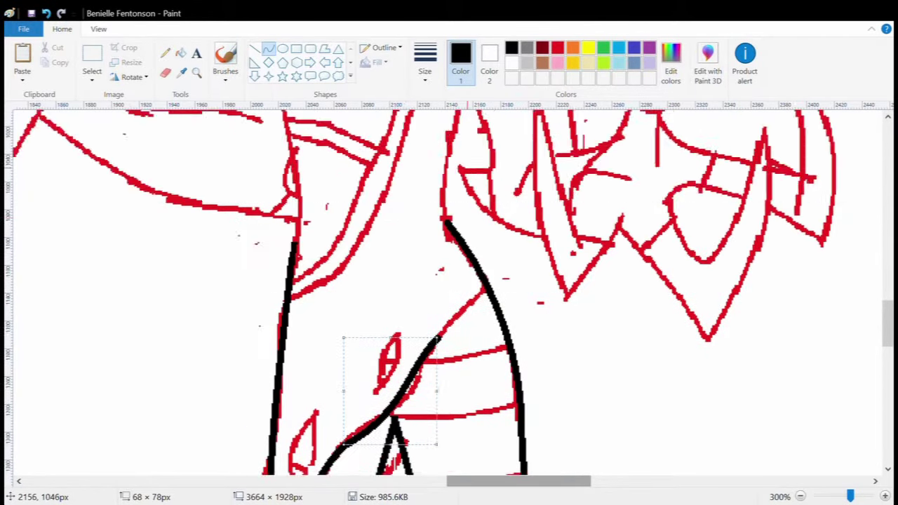
scroll(449, 291, "down", 2)
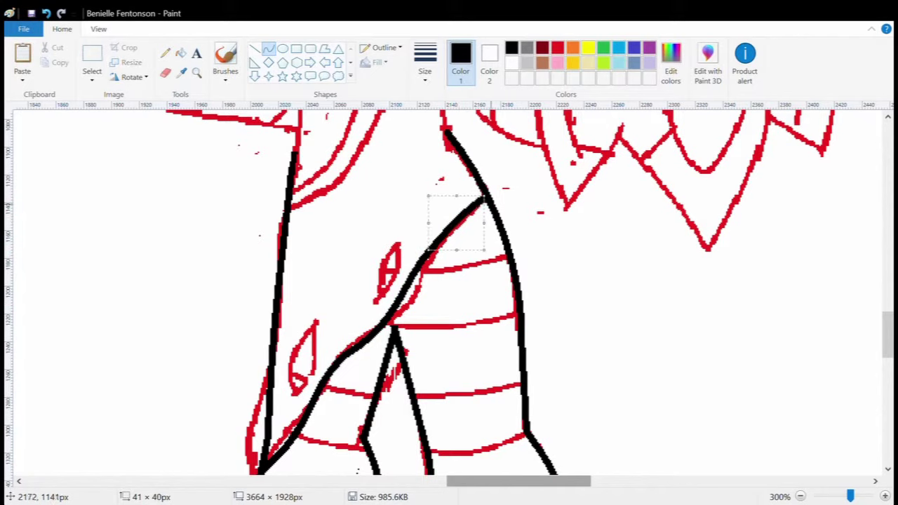
left_click_drag(484, 198, 489, 201)
left_click_drag(467, 237, 477, 223)
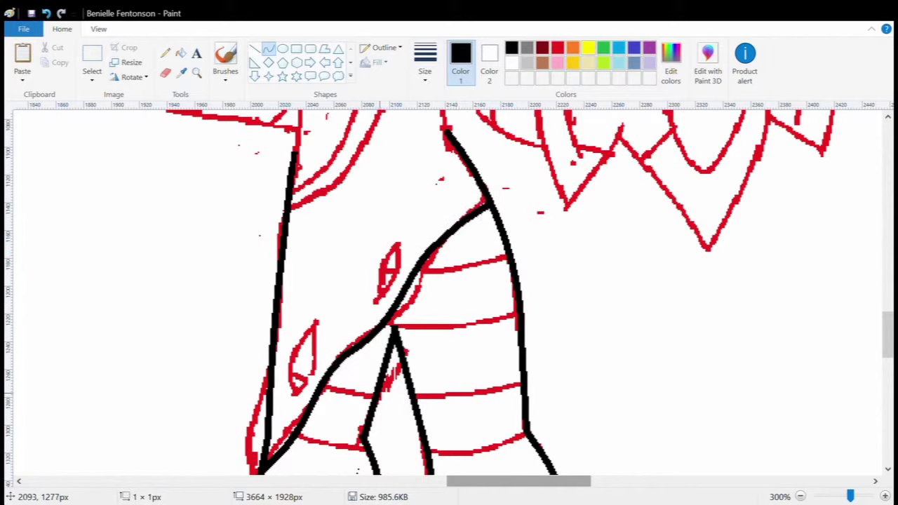
Step: Outline the two leaf-shaped marks above the diagonal suit edge with black curves
left_click_drag(387, 298, 405, 246)
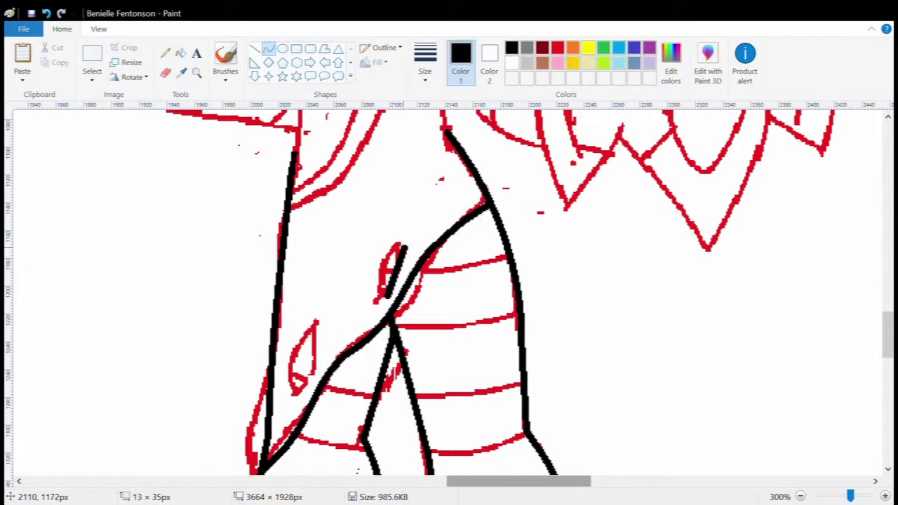
left_click_drag(300, 389, 317, 320)
left_click_drag(294, 387, 317, 320)
scroll(347, 304, "down", 3)
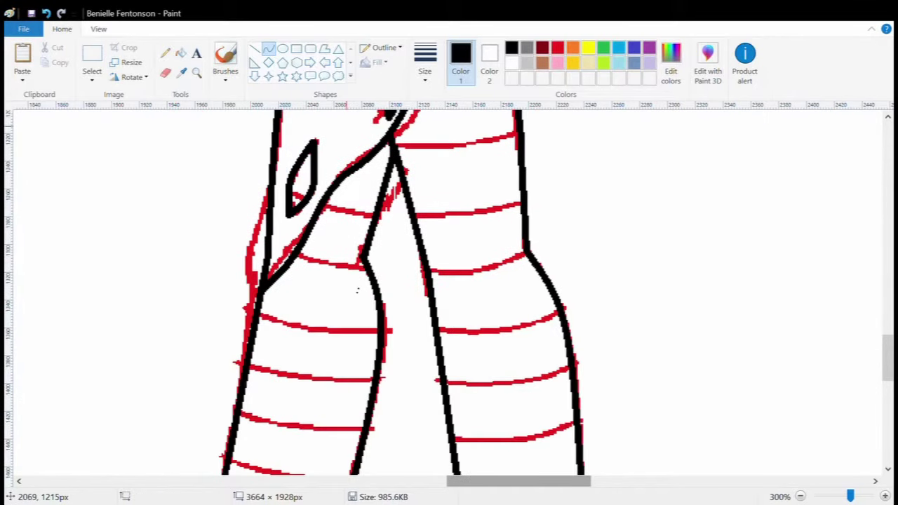
Step: Draw four straight black bands across the right-side thigh, following the red stripes
scroll(521, 295, "down", 6)
scroll(453, 211, "up", 9)
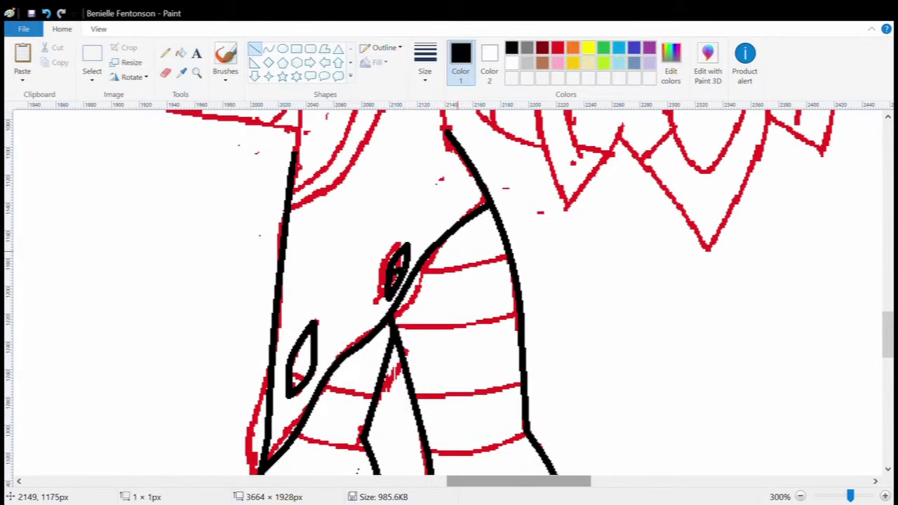
left_click_drag(420, 267, 508, 256)
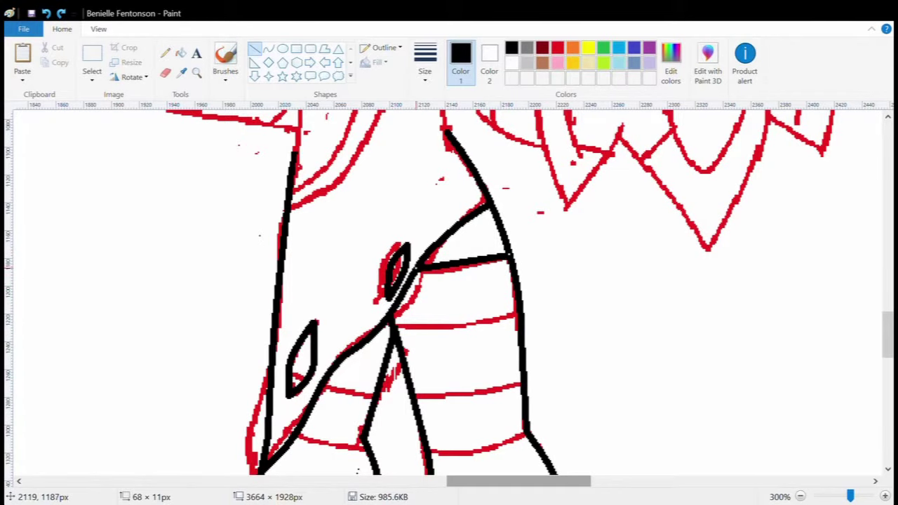
left_click_drag(395, 324, 520, 316)
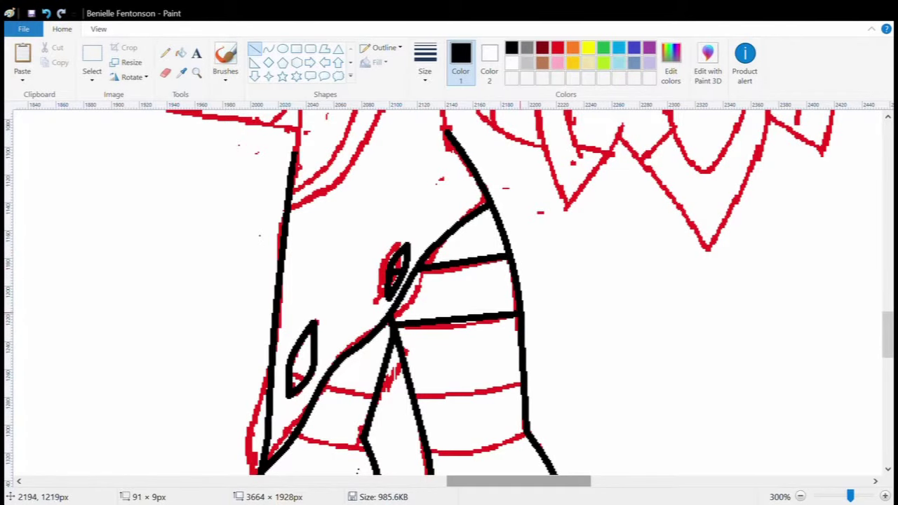
scroll(418, 373, "down", 2)
left_click_drag(414, 294, 523, 283)
mouse_move(425, 353)
left_mouse_down()
mouse_move(528, 338)
mouse_move(433, 347)
left_mouse_up()
Step: Draw straight black bands across the left-side thigh and knee, and two more around the right-side knee
left_click_drag(326, 288, 379, 296)
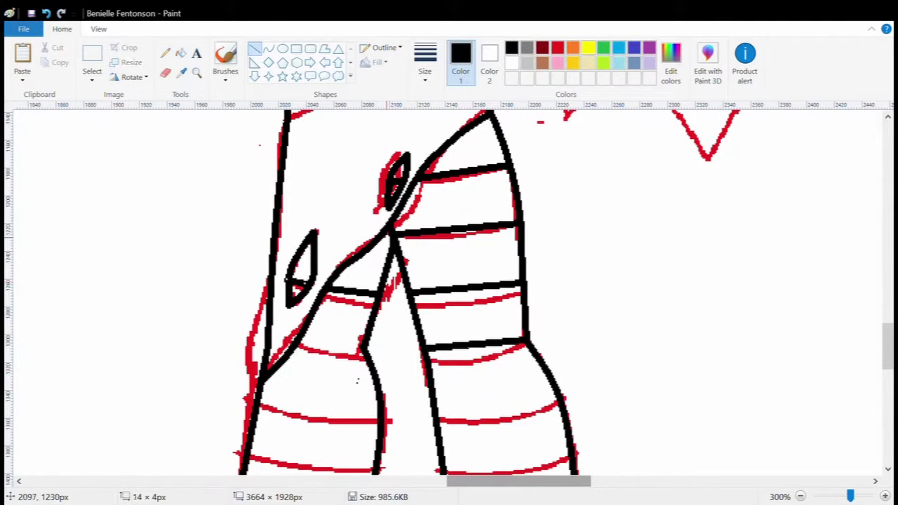
left_click_drag(261, 398, 379, 412)
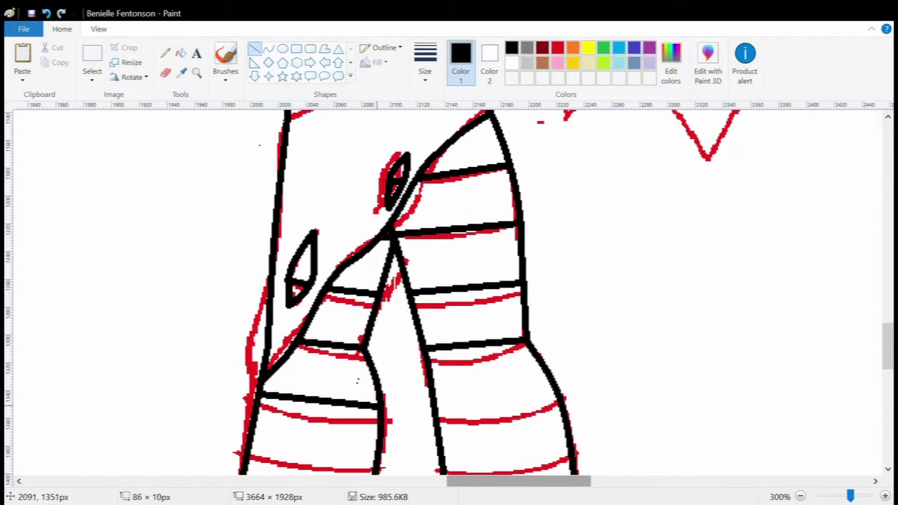
left_click_drag(437, 411, 560, 398)
scroll(397, 424, "down", 3)
left_click_drag(445, 284, 572, 273)
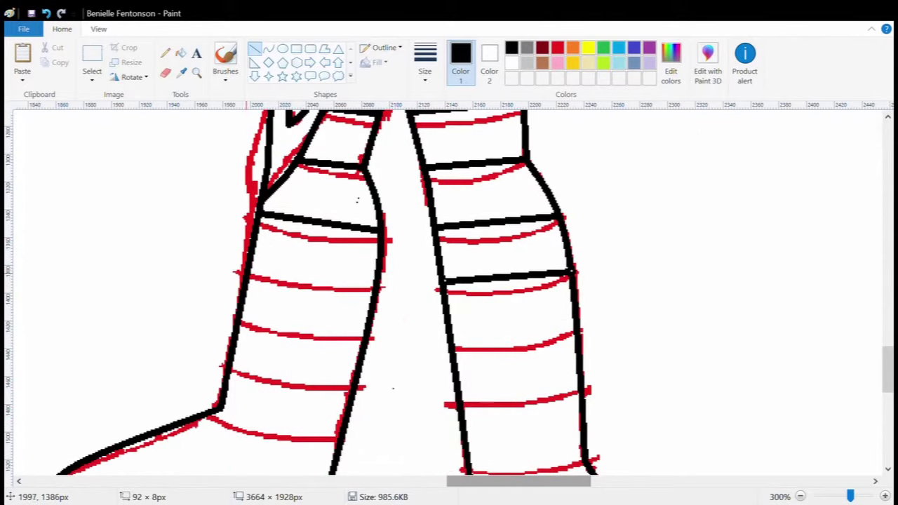
Step: Draw the remaining straight black bands across both lower legs: four on the left-side leg and three on the right-side leg
left_click_drag(251, 269, 379, 289)
left_click_drag(240, 316, 363, 337)
left_click_drag(232, 366, 352, 387)
left_click_drag(219, 407, 341, 442)
left_click_drag(453, 335, 573, 323)
left_click_drag(460, 387, 580, 373)
scroll(526, 382, "down", 3)
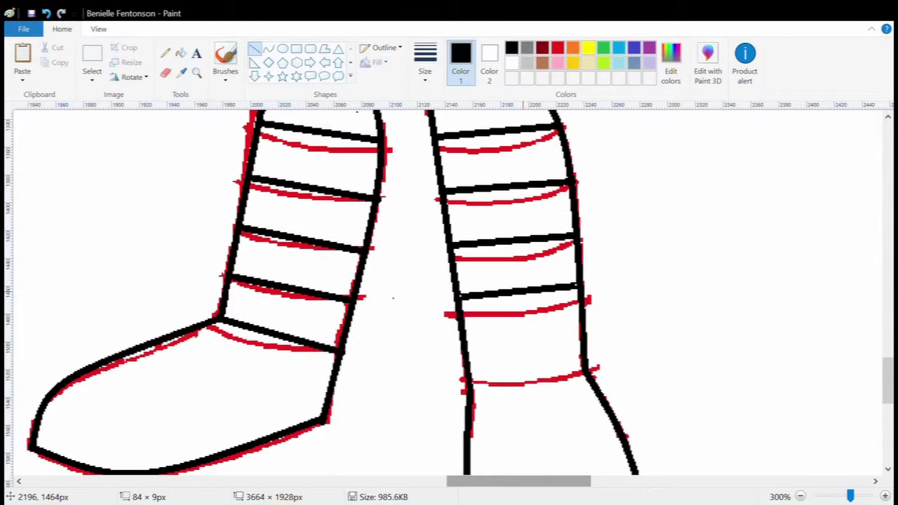
left_click_drag(468, 370, 579, 359)
Step: Draw black curves for the right-side torso edge down to the hip and the inner arm line beside it
scroll(584, 316, "up", 15)
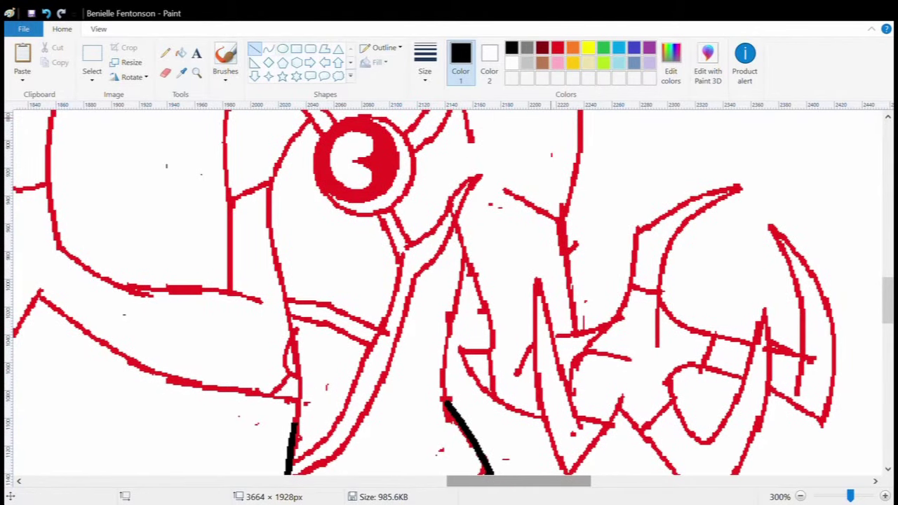
left_click_drag(460, 214, 492, 350)
left_click_drag(484, 294, 491, 301)
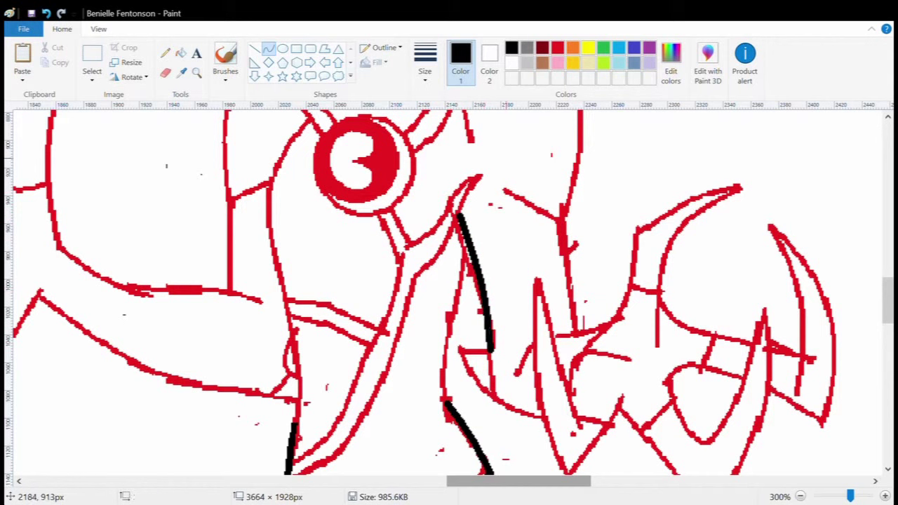
left_click_drag(459, 232, 449, 413)
left_click_drag(444, 305, 453, 354)
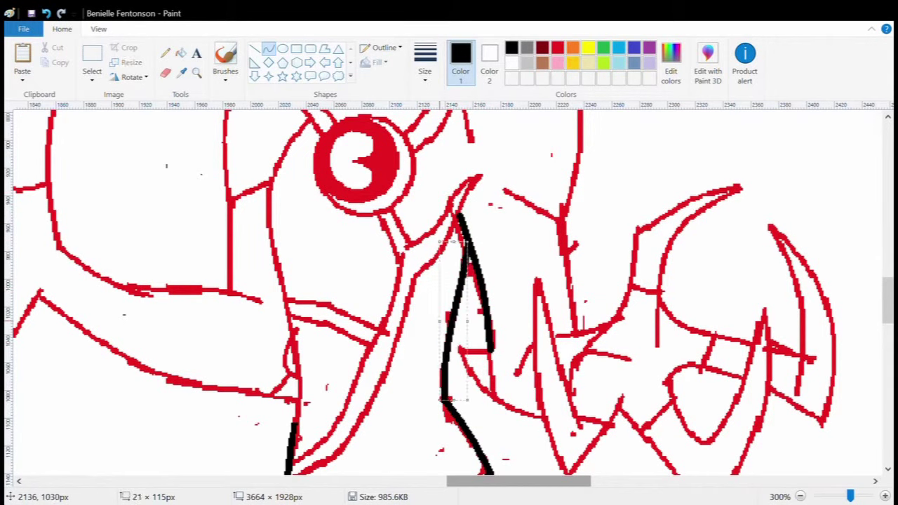
key("e")
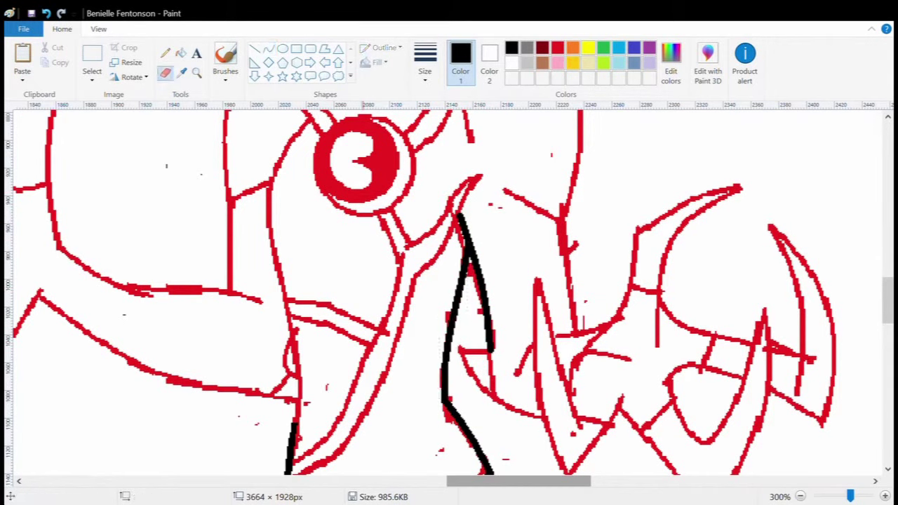
left_click(254, 47)
key("e")
left_click(254, 48)
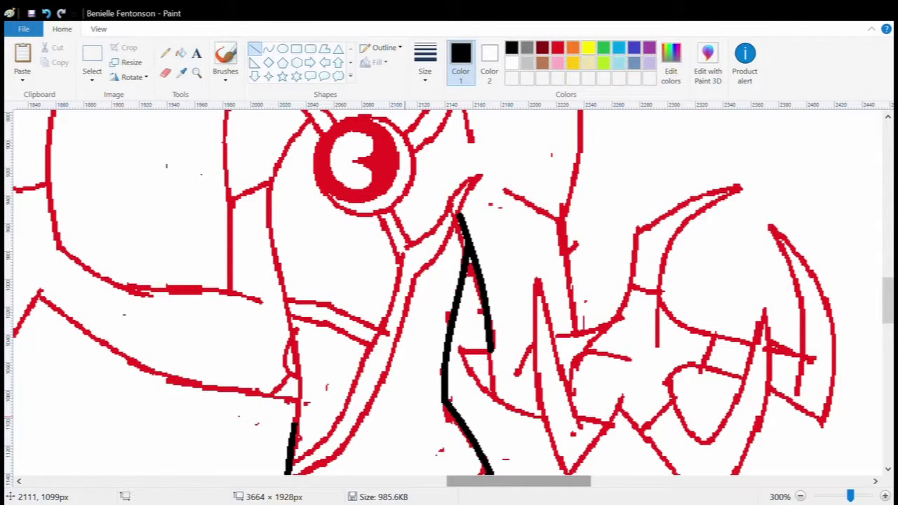
scroll(284, 218, "down", 3)
scroll(291, 169, "up", 3)
left_click_drag(306, 125, 300, 425)
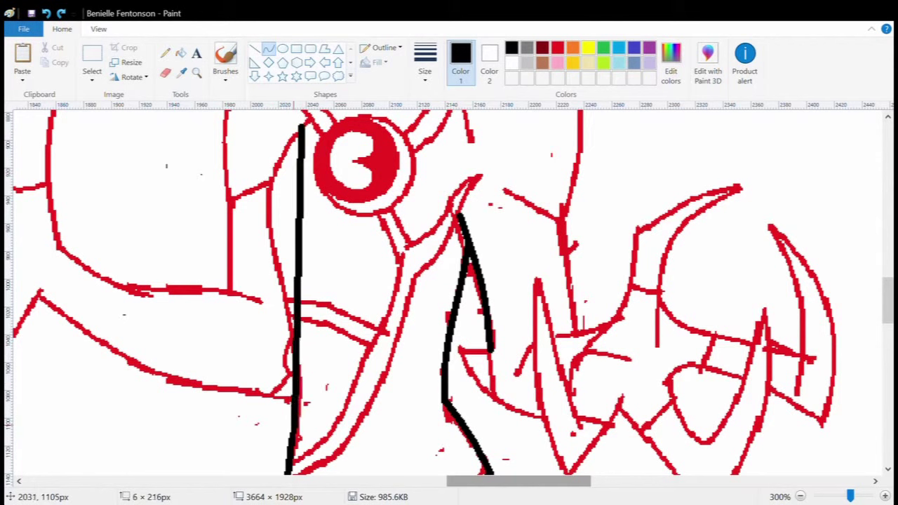
mouse_move(303, 274)
left_mouse_down()
mouse_move(265, 294)
mouse_move(261, 284)
left_mouse_up()
left_click(45, 12)
Step: Draw an S-shaped black curve along the left-side torso from beside the chest emblem to the waist
left_click_drag(289, 136, 298, 425)
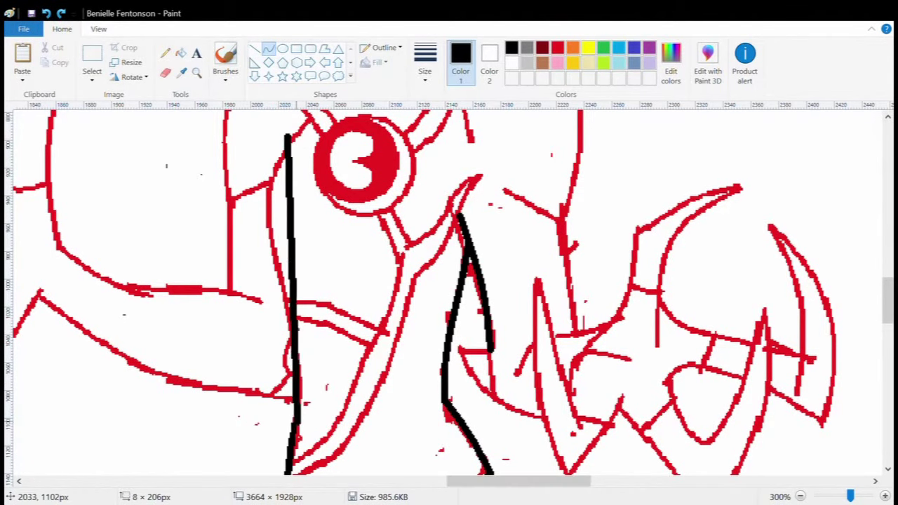
left_click_drag(284, 211, 220, 147)
mouse_move(298, 316)
left_mouse_down()
mouse_move(317, 196)
mouse_move(314, 210)
left_mouse_up()
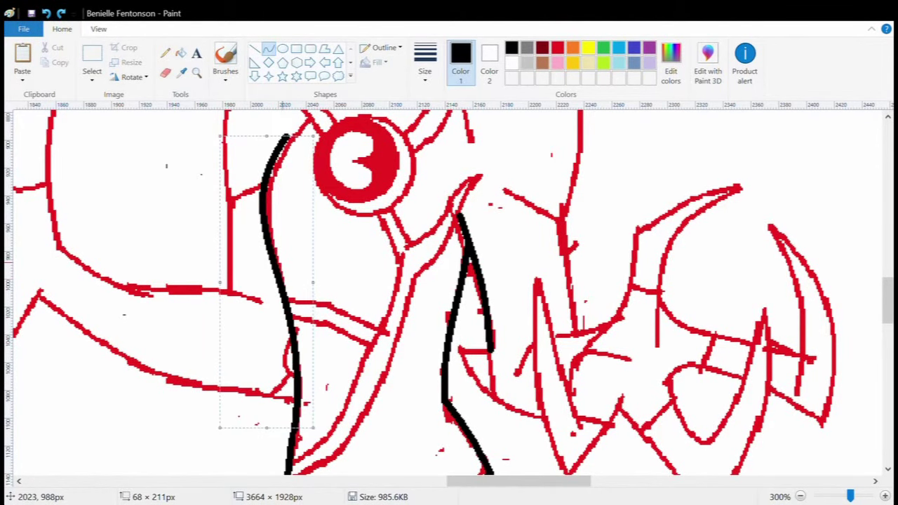
Step: Draw two black circles over the chest emblem, an outer ring and an inner one about 59 × 61 px
scroll(407, 305, "up", 3)
left_click(282, 48)
mouse_move(375, 394)
left_mouse_down()
mouse_move(370, 406)
mouse_move(319, 421)
mouse_move(420, 393)
left_mouse_up()
left_click_drag(332, 448, 366, 401)
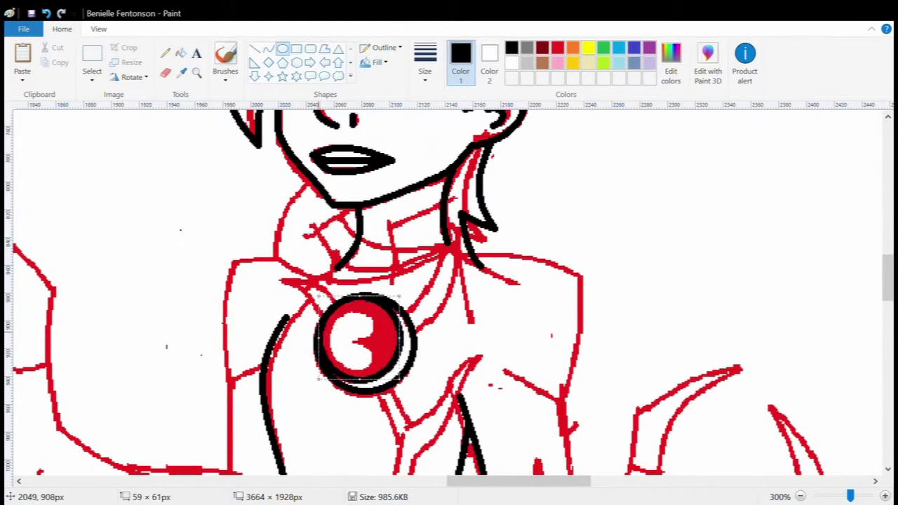
Step: Draw the emblem's innermost black ellipse, about 47 × 43 px, and two small curves meeting in a point inside it
mouse_move(329, 309)
left_mouse_down()
mouse_move(379, 355)
mouse_move(371, 300)
mouse_move(329, 308)
left_mouse_up()
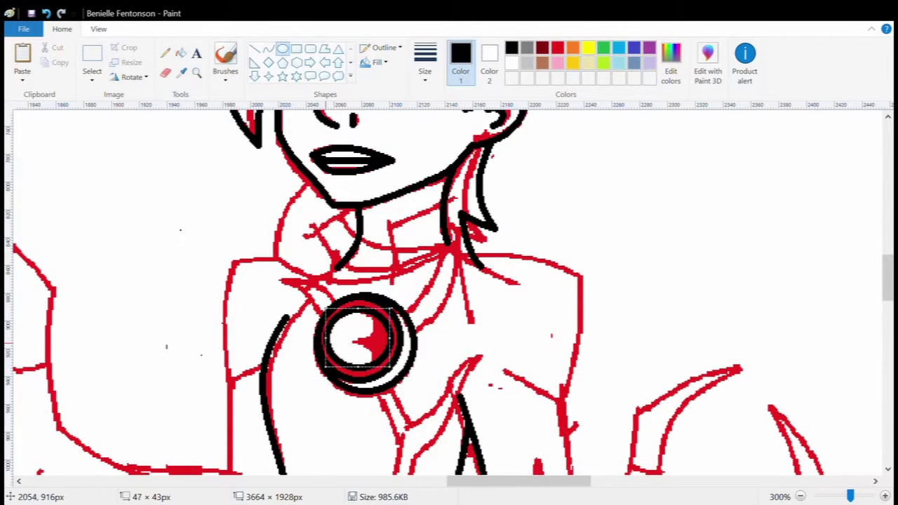
left_click(196, 72)
left_click(466, 370)
left_click(268, 47)
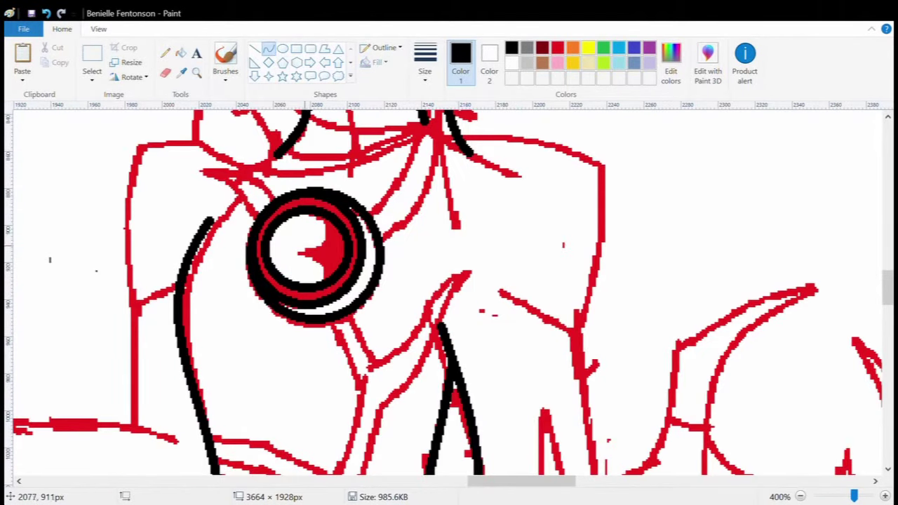
mouse_move(314, 219)
left_mouse_down()
mouse_move(325, 256)
mouse_move(311, 268)
mouse_move(330, 274)
left_mouse_up()
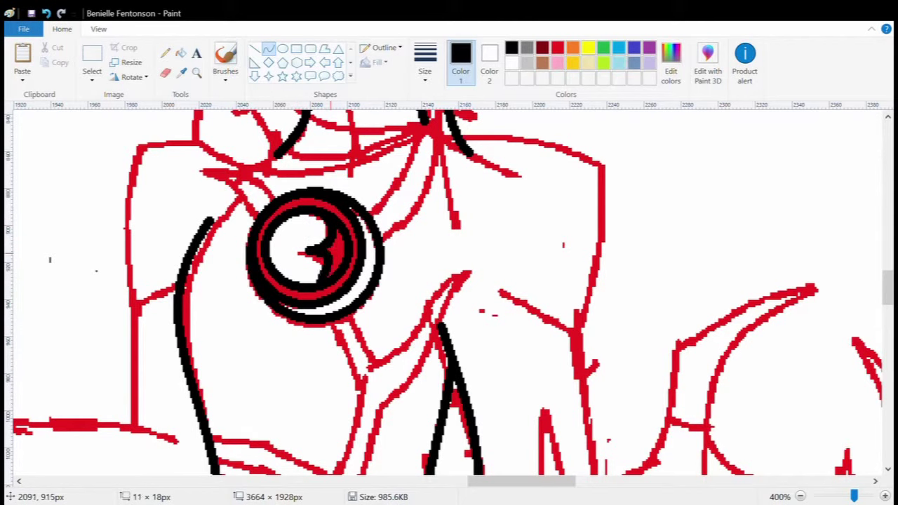
left_click(180, 52)
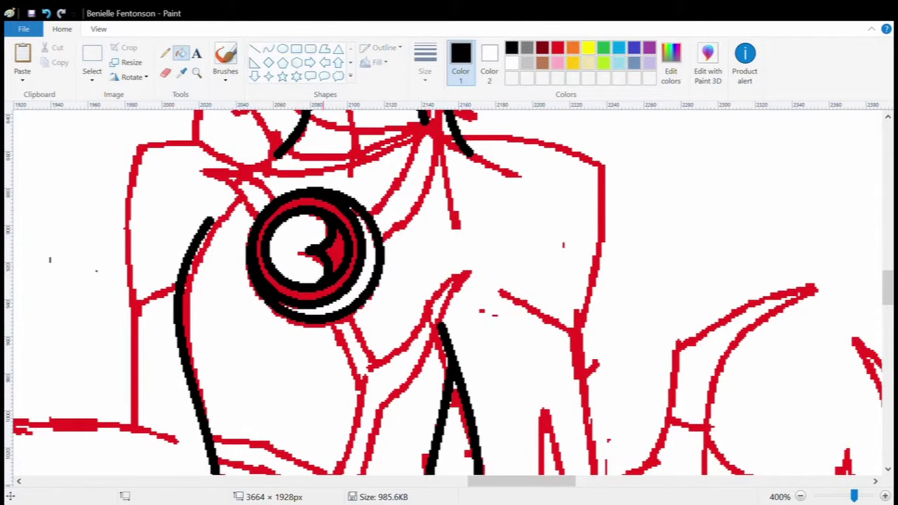
Step: Draw light-blue curves over the collar sketch for its inner rim, left-side edge and lower edge about 126 px wide
left_click(268, 48)
scroll(449, 288, "up", 5)
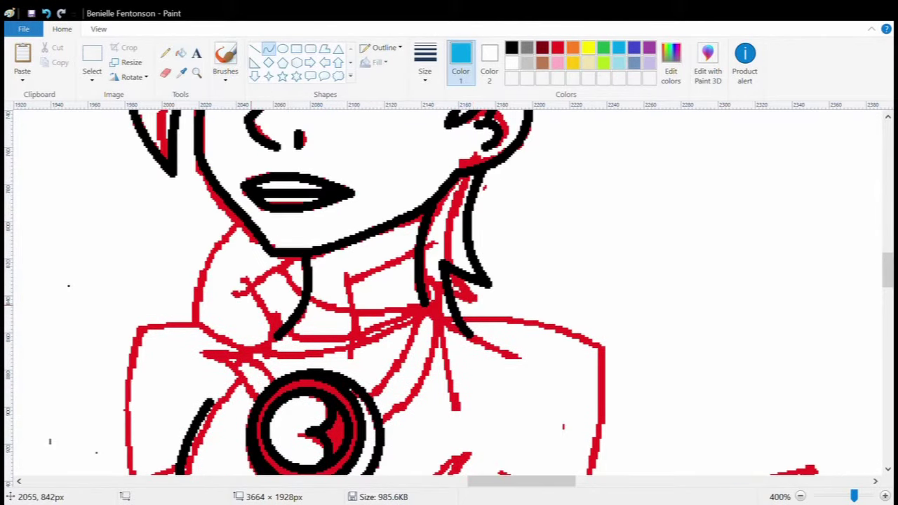
mouse_move(280, 266)
left_mouse_down()
mouse_move(424, 304)
mouse_move(330, 310)
left_mouse_up()
left_click_drag(191, 319, 242, 219)
left_click_drag(225, 251, 197, 279)
left_click(210, 295)
left_click_drag(191, 319, 429, 303)
mouse_move(302, 313)
left_mouse_down()
mouse_move(271, 367)
mouse_move(391, 353)
left_mouse_up()
Step: Remove the black neck line inside the collar with a white fill and recolor the blue collar curves black
left_click(180, 53)
left_click(181, 73)
left_click(290, 305)
left_click(291, 319)
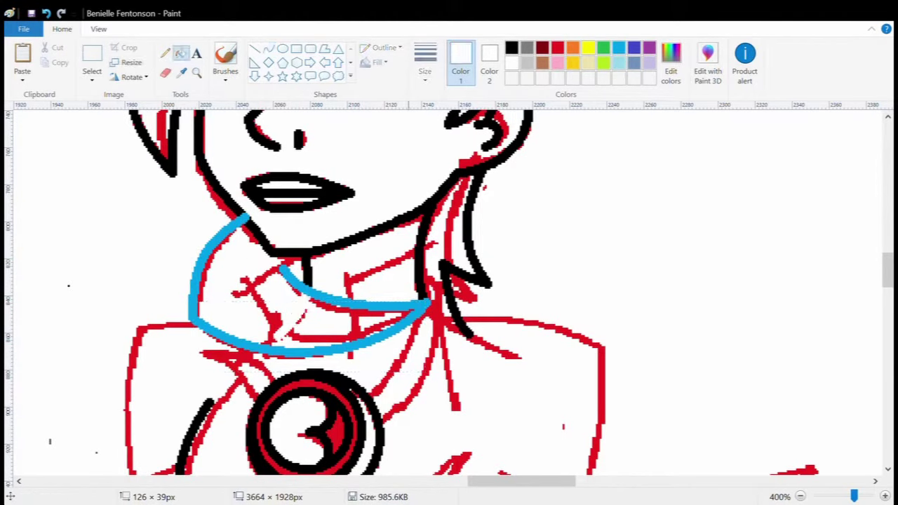
left_click(421, 306)
Step: Draw purple curves for the right-side sleeve: the shoulder line, the short fold from the collar and the bent outer edge
left_click(268, 48)
scroll(449, 291, "down", 2)
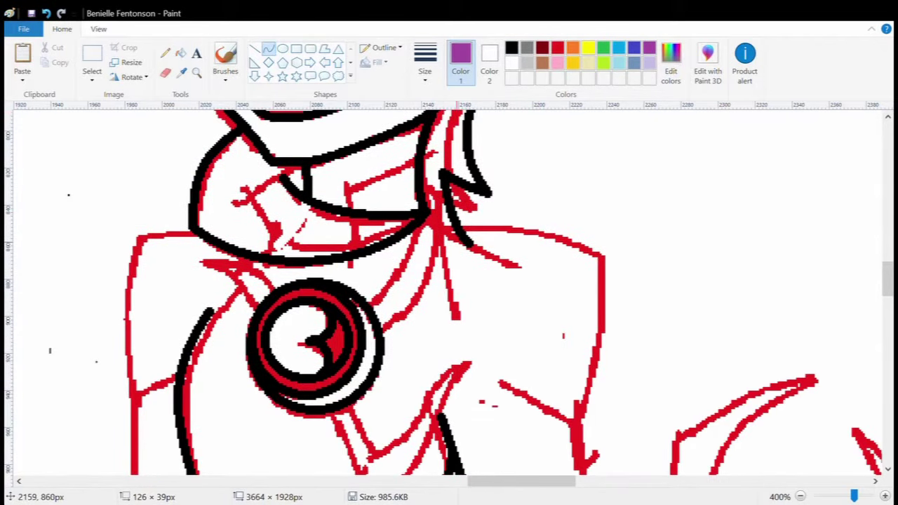
left_click_drag(430, 211, 602, 258)
left_click_drag(519, 234, 521, 222)
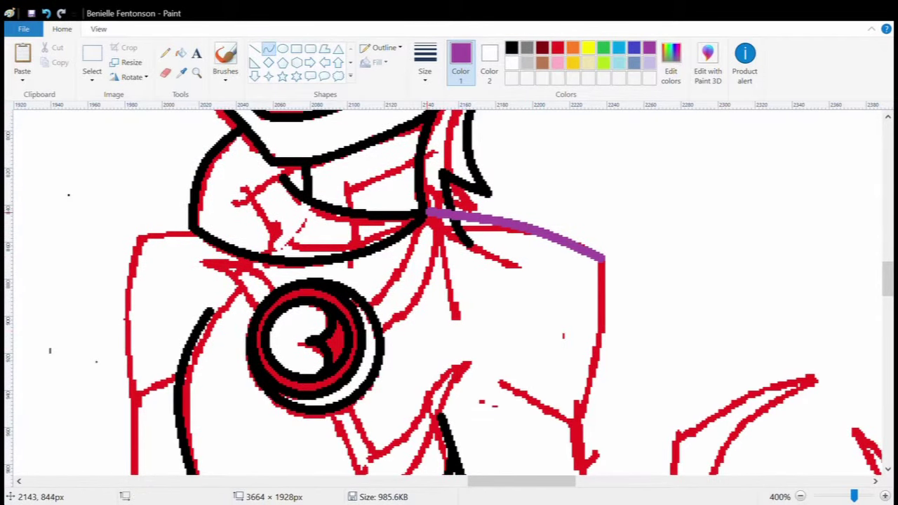
left_click_drag(430, 211, 456, 319)
left_click_drag(602, 260, 596, 416)
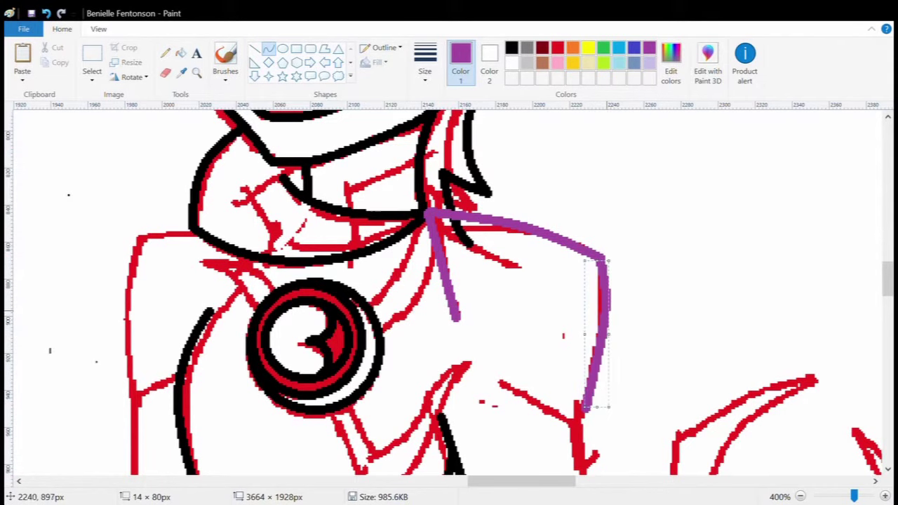
key("Escape")
left_click_drag(603, 259, 579, 421)
left_click_drag(596, 295, 606, 258)
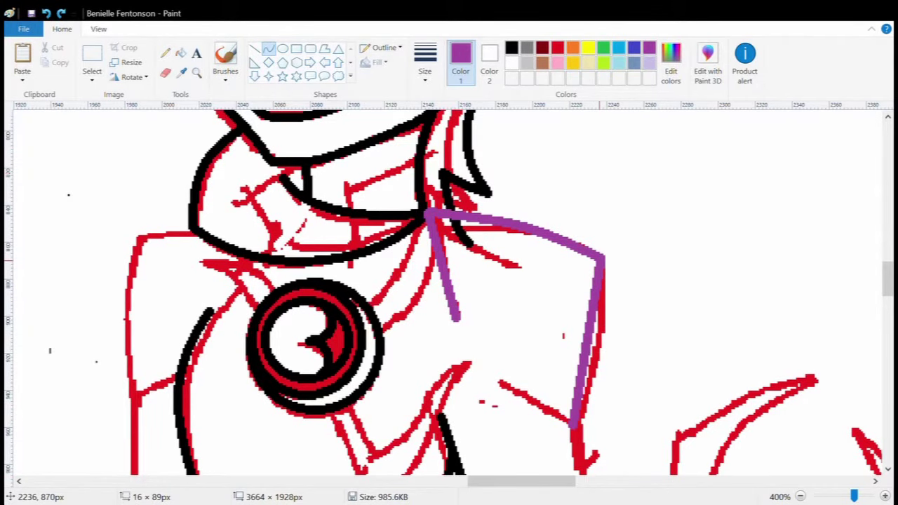
left_click_drag(602, 337, 626, 341)
Step: Add a straight purple hem line to the right-side sleeve and fill the purple sleeve lines with black
scroll(627, 342, "down", 2)
left_click_drag(498, 289, 572, 330)
scroll(572, 330, "up", 2)
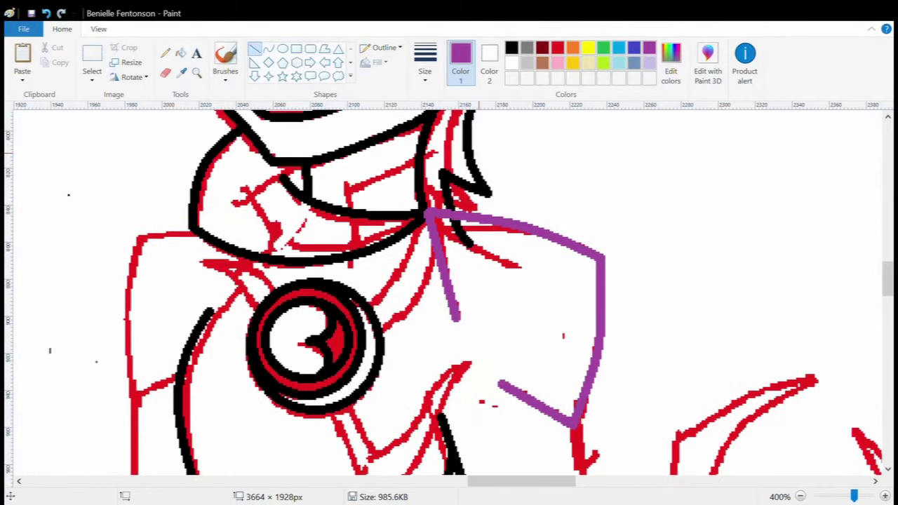
left_click(181, 53)
left_click(511, 47)
left_click(446, 281)
scroll(449, 295, "left", 4)
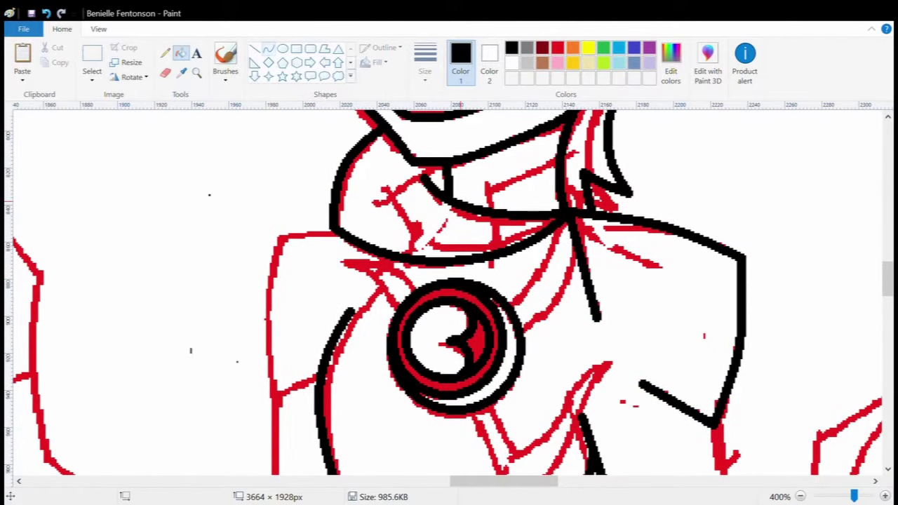
left_click(268, 48)
left_click_drag(267, 252, 333, 231)
key("ctrl+z")
mouse_move(270, 253)
left_mouse_down()
mouse_move(280, 393)
mouse_move(254, 394)
left_mouse_up()
key("ctrl+z")
left_click_drag(249, 247, 283, 400)
key("ctrl+z")
Step: Draw the left-side sleeve in black: a bowed outer edge, the shoulder curve to the collar and a short straight hem
left_click_drag(253, 247, 278, 401)
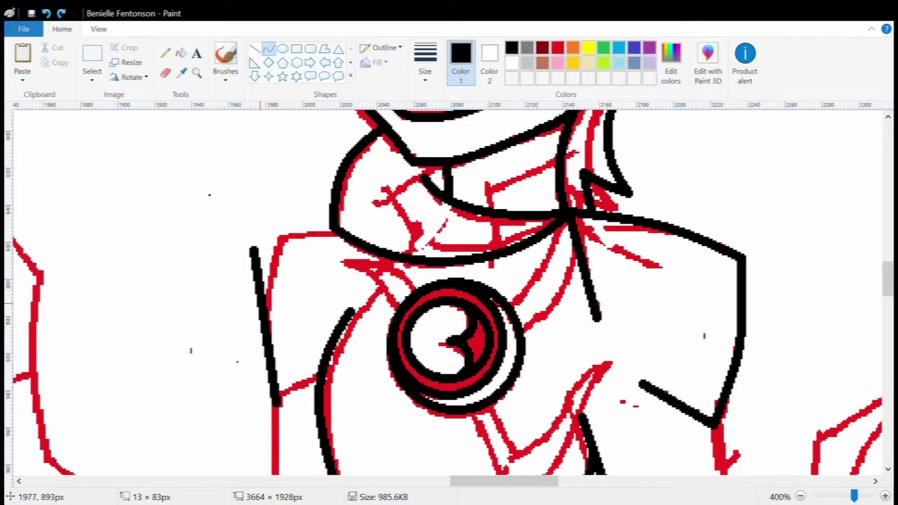
mouse_move(253, 247)
left_mouse_down()
mouse_move(333, 227)
mouse_move(293, 224)
left_mouse_up()
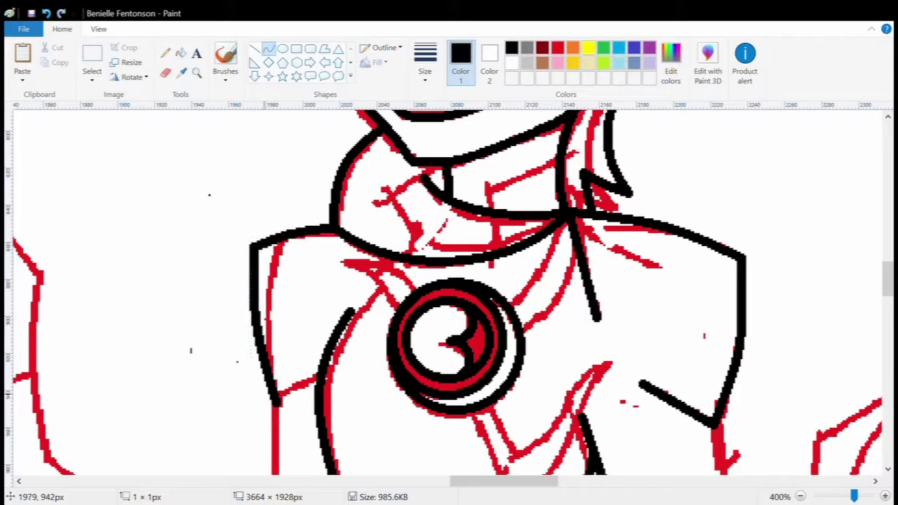
left_click_drag(274, 406, 308, 376)
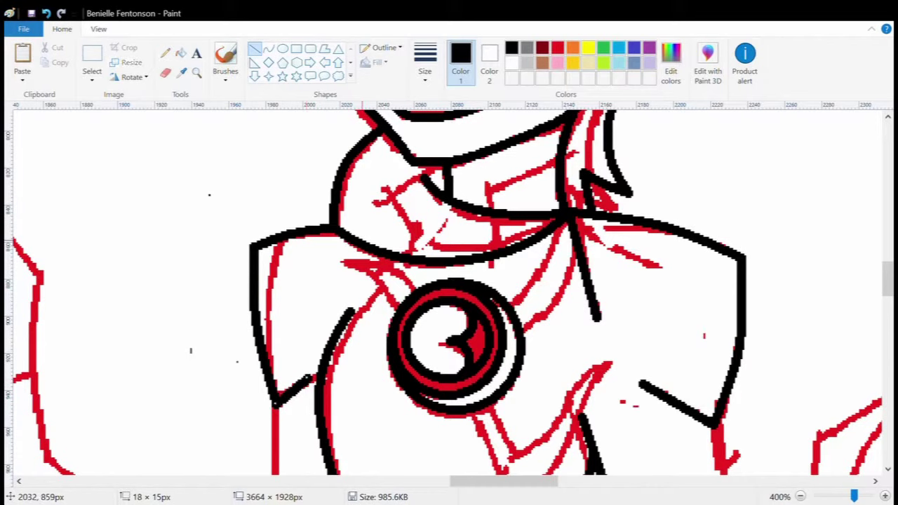
Step: Draw the pointed strap tip beside the emblem's left side and two curves joining its right side to the collar
mouse_move(342, 261)
left_mouse_down()
mouse_move(403, 292)
mouse_move(407, 281)
mouse_move(400, 303)
left_mouse_up()
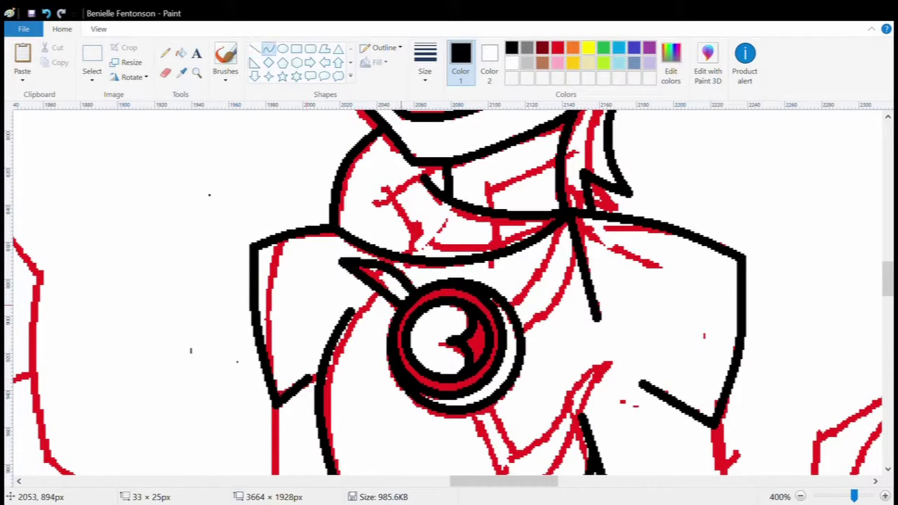
left_click(327, 402)
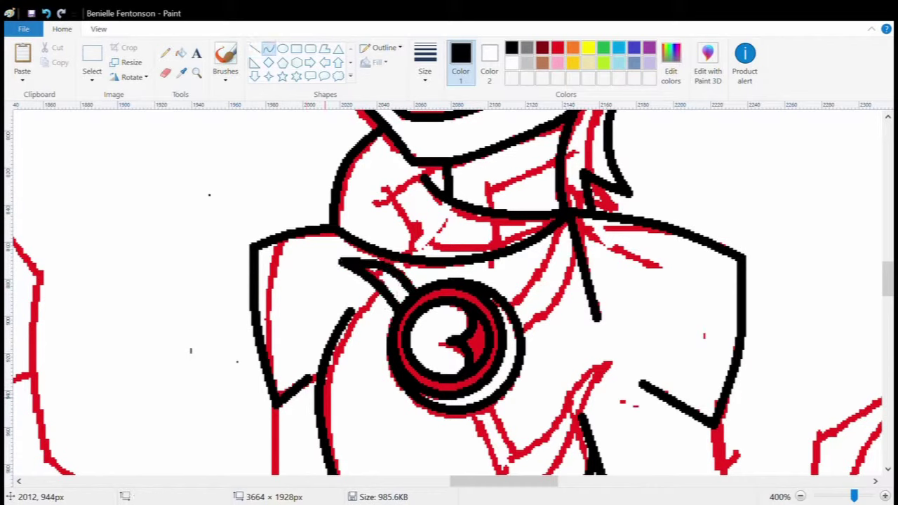
left_click_drag(565, 218, 505, 303)
left_click_drag(533, 261, 545, 261)
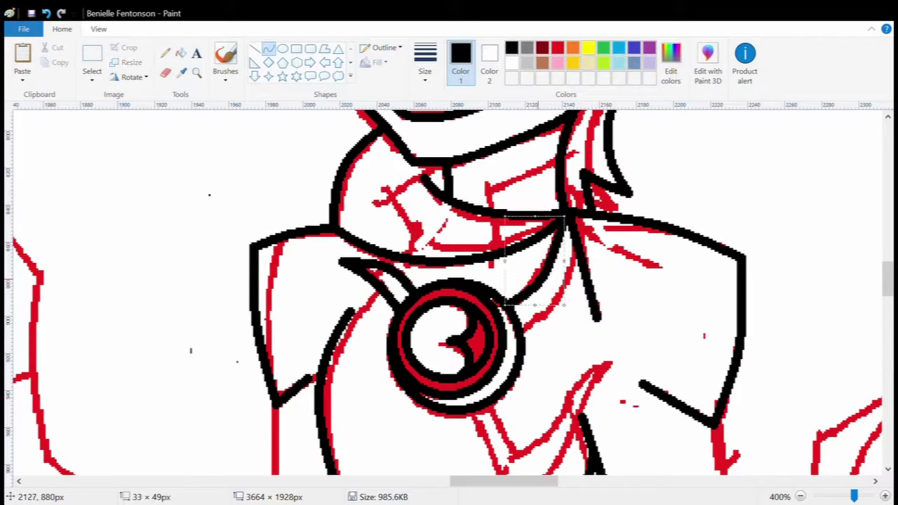
left_click_drag(546, 200, 571, 329)
left_click(626, 254)
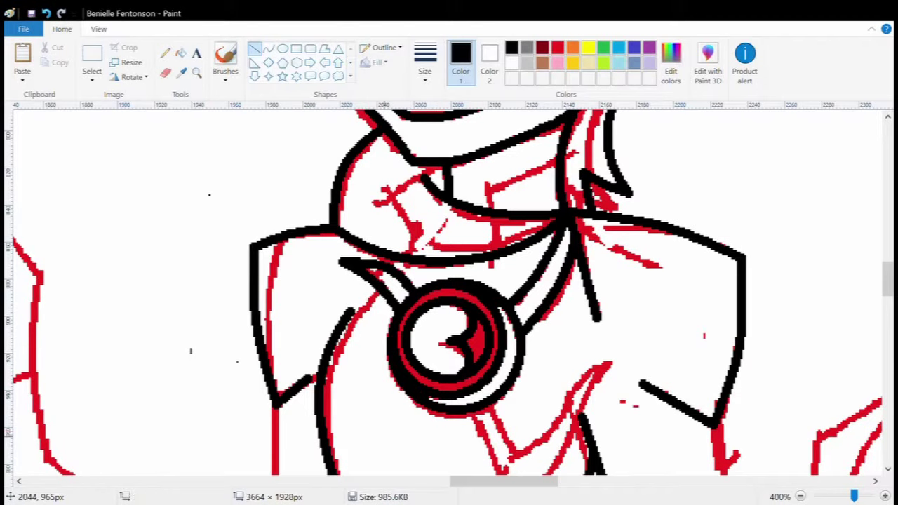
Step: Draw the curved black edges of the pointed hook strap to the lower right of the chest emblem
scroll(449, 292, "down", 3)
left_click_drag(529, 393, 607, 270)
mouse_move(568, 344)
left_mouse_down()
mouse_move(581, 379)
mouse_move(576, 315)
mouse_move(578, 346)
left_mouse_up()
Step: Draw the two long curved edges of the diagonal strap running down to the left-side waist
scroll(449, 292, "down", 5)
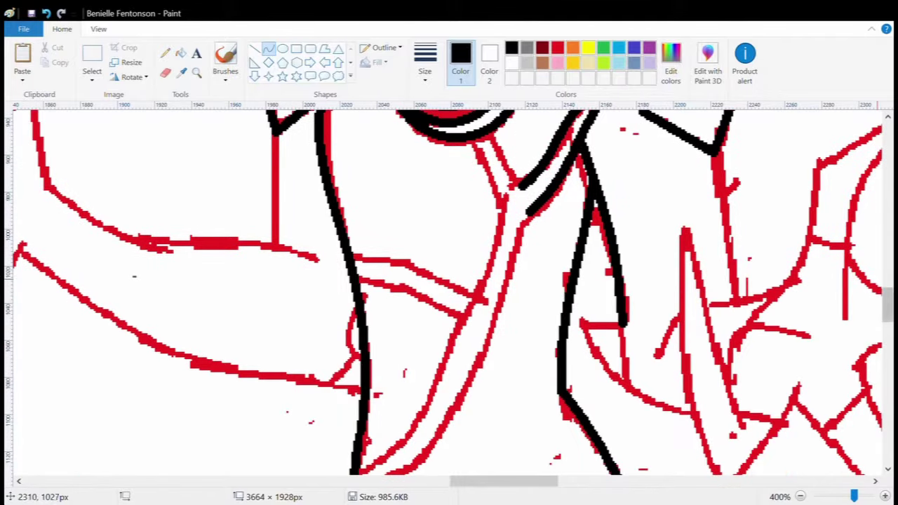
scroll(449, 292, "down", 2)
left_click_drag(356, 442, 527, 165)
left_click_drag(448, 301, 463, 365)
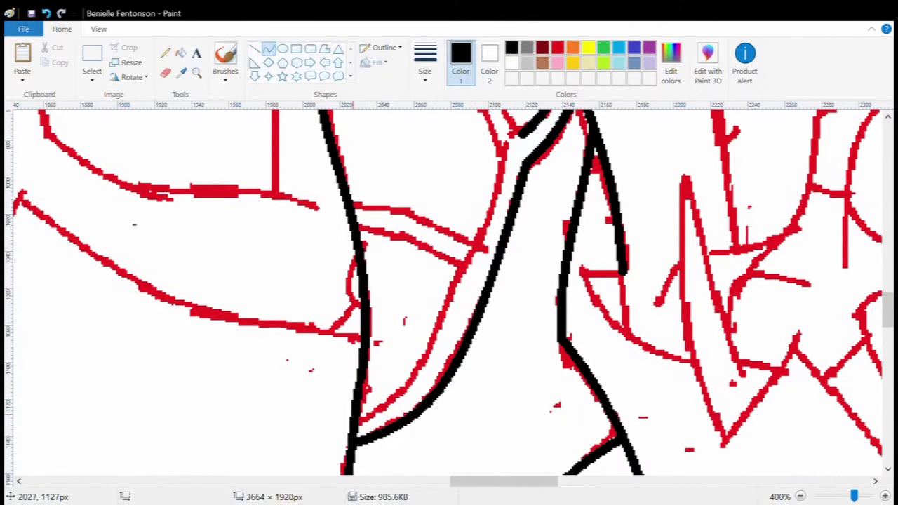
left_click_drag(393, 435, 420, 420)
mouse_move(354, 428)
left_mouse_down()
mouse_move(469, 270)
mouse_move(420, 345)
left_mouse_up()
Step: Draw two parallel black curves for the short strap crossing from the left-side torso edge to the diagonal strap
left_click_drag(356, 225, 460, 263)
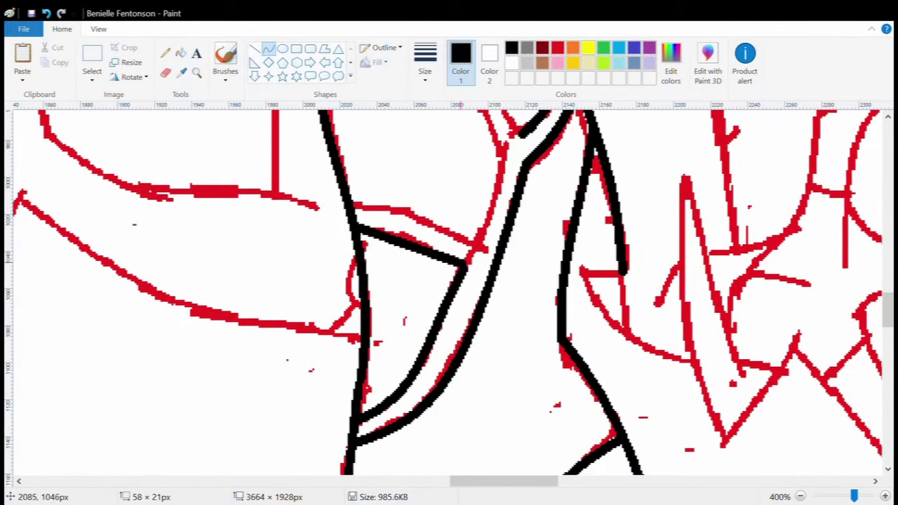
left_click_drag(414, 247, 394, 235)
left_click_drag(353, 205, 476, 246)
left_click_drag(421, 223, 405, 207)
Step: Draw the curved left-side edge of the main strap from the chest emblem down to the crossing strap
scroll(449, 293, "up", 3)
left_click_drag(501, 237, 473, 340)
left_click_drag(491, 294, 486, 279)
left_click_drag(473, 179, 500, 241)
left_click_drag(491, 210, 484, 204)
scroll(477, 246, "up", 6)
scroll(534, 260, "down", 8)
Step: Draw a short horizontal line beside the right-side waist and the tall spike's curved outer edge, about 24 × 143 px
left_click_drag(624, 272, 578, 276)
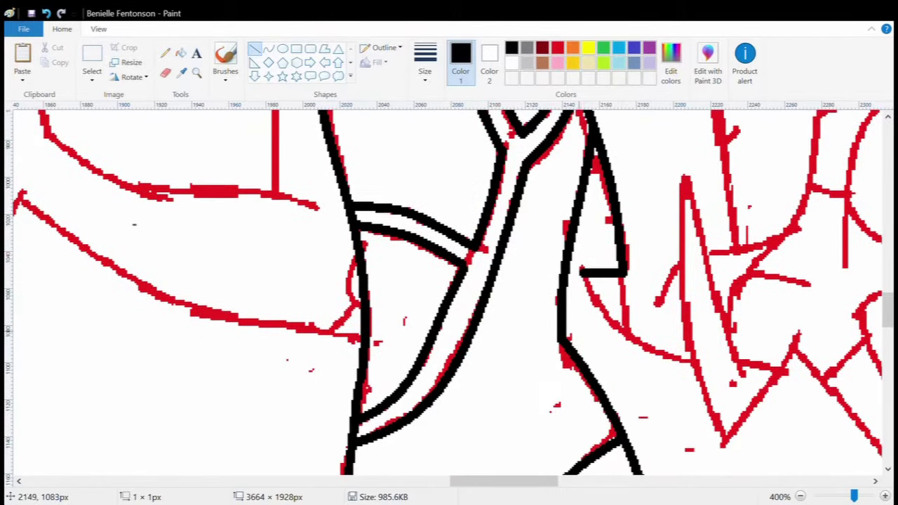
left_click(268, 48)
left_click_drag(503, 481, 536, 481)
left_click_drag(429, 177, 466, 444)
left_click_drag(438, 329, 429, 350)
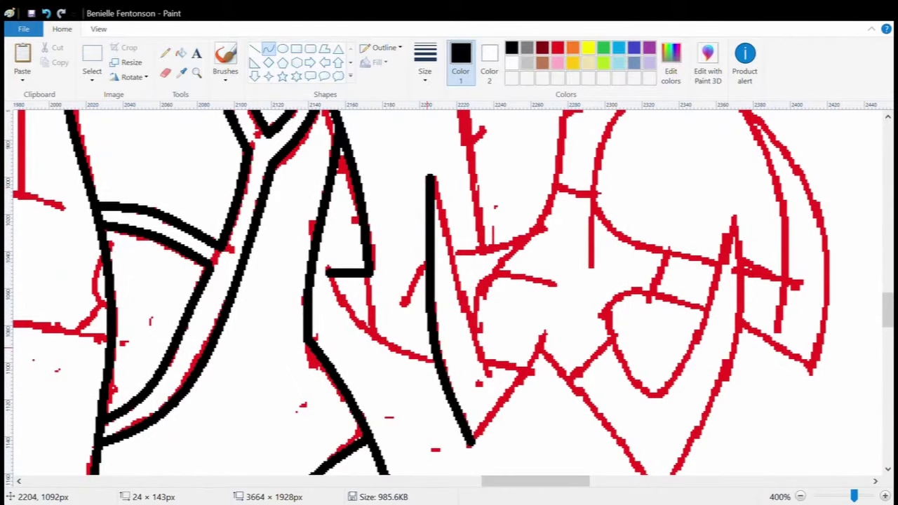
left_click(423, 177)
Step: Draw a black curve from the short horizontal line to the tall spike and ink the spike's other edge
left_click_drag(429, 177, 491, 379)
key("ctrl+z")
mouse_move(330, 274)
left_mouse_down()
mouse_move(415, 379)
mouse_move(435, 357)
left_mouse_up()
mouse_move(382, 317)
left_mouse_down()
mouse_move(338, 308)
mouse_move(390, 272)
left_mouse_up()
left_click(462, 188)
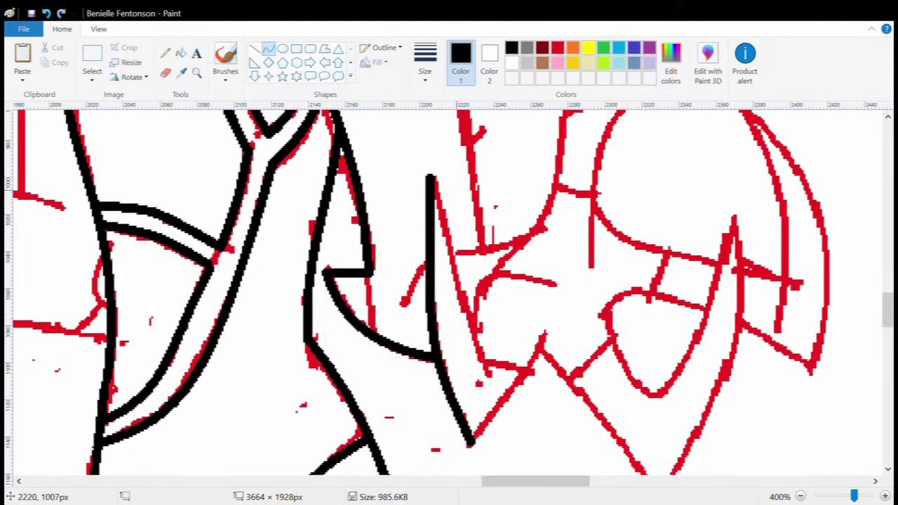
left_click_drag(429, 177, 481, 377)
Step: Draw a bent curve branching off the tall spike and a rising curve from it to the base of the horn
mouse_move(452, 331)
left_mouse_down()
mouse_move(428, 335)
mouse_move(496, 371)
mouse_move(558, 282)
left_mouse_up()
mouse_move(516, 303)
left_mouse_down()
mouse_move(488, 262)
mouse_move(546, 282)
left_mouse_up()
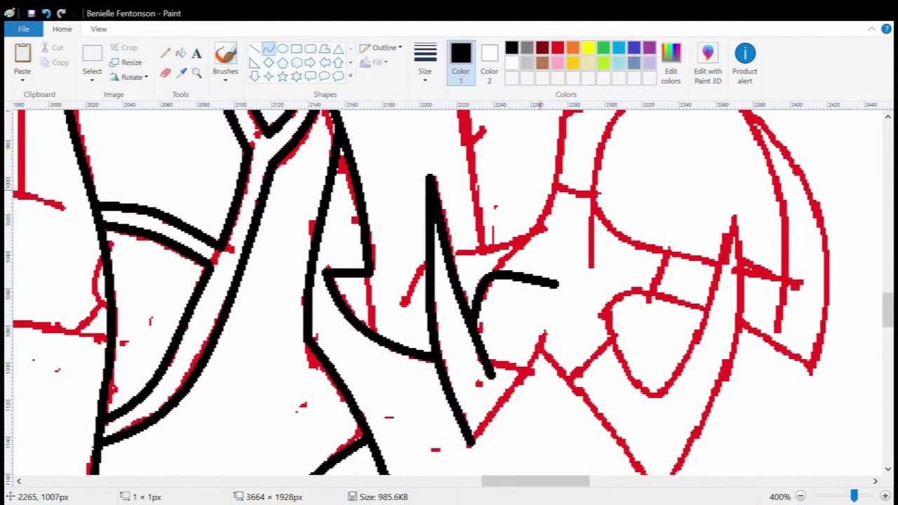
scroll(495, 360, "up", 2)
left_click_drag(495, 361, 563, 208)
Step: Draw the inner and outer curved edges of the large horn so they meet at its tip
mouse_move(530, 285)
left_mouse_down()
mouse_move(578, 307)
mouse_move(561, 343)
mouse_move(673, 209)
mouse_move(701, 146)
left_mouse_up()
mouse_move(646, 251)
left_mouse_down()
mouse_move(598, 183)
mouse_move(617, 162)
left_mouse_up()
mouse_move(617, 197)
left_mouse_down()
mouse_move(653, 193)
mouse_move(631, 186)
left_mouse_up()
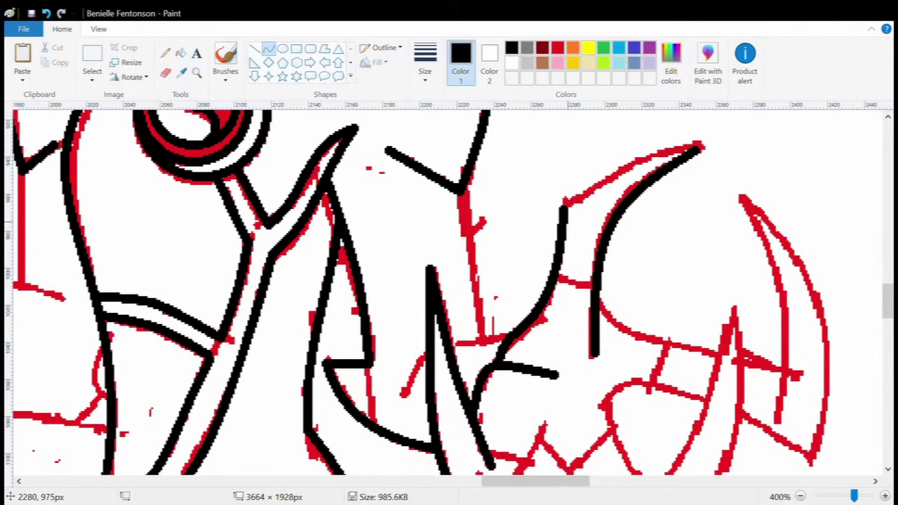
mouse_move(562, 207)
left_mouse_down()
mouse_move(669, 189)
mouse_move(695, 149)
left_mouse_up()
left_click_drag(611, 185, 611, 173)
Step: Draw straight black lines beside the tall spike, down the arm below the sleeve and across the horn's base
scroll(491, 291, "down", 3)
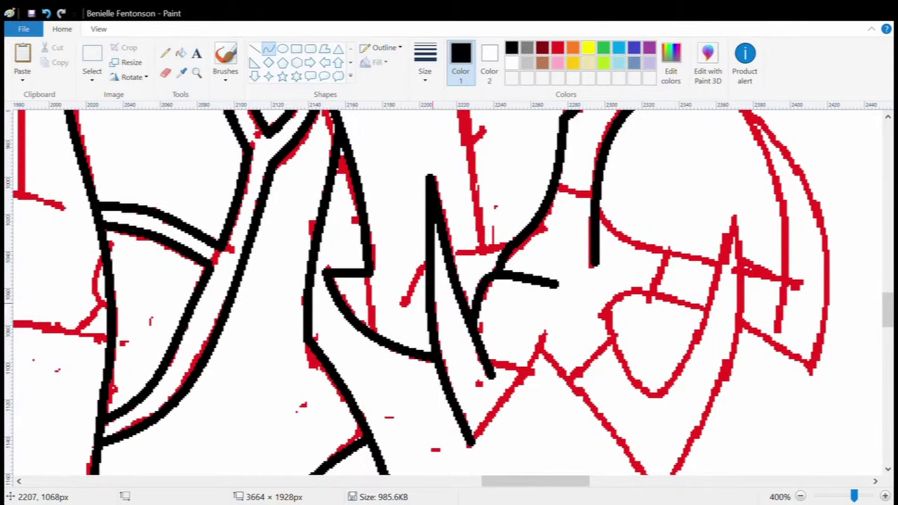
left_click_drag(366, 276, 377, 332)
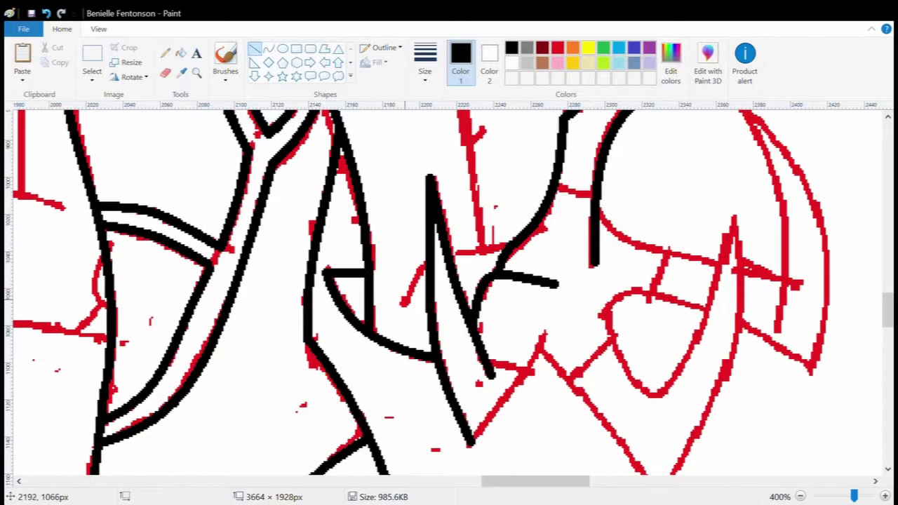
mouse_move(404, 302)
left_mouse_down()
mouse_move(425, 265)
mouse_move(513, 245)
left_mouse_up()
scroll(512, 245, "up", 6)
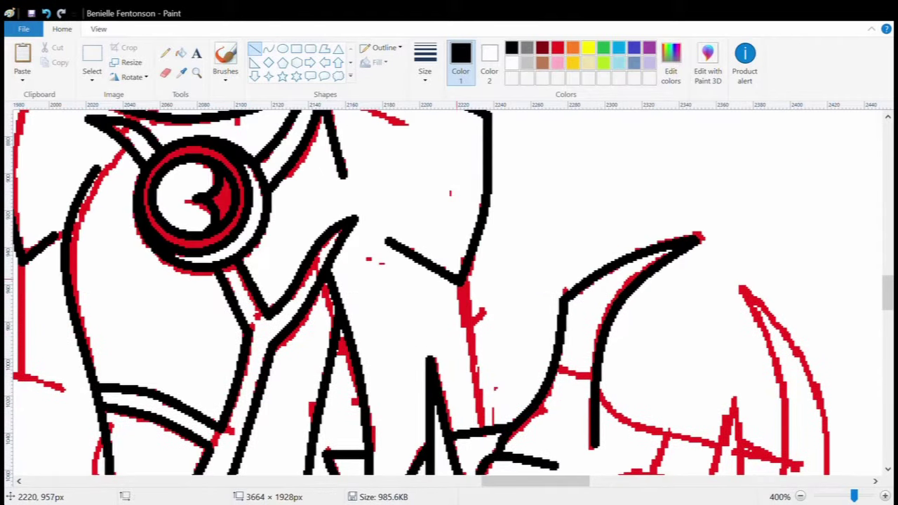
left_click_drag(462, 280, 486, 429)
left_click_drag(560, 368, 597, 377)
Step: Draw straight black lines for the zigzag lower edge, the short bar by the spike and the inner point's left side
scroll(593, 376, "down", 6)
left_click_drag(468, 448, 550, 342)
left_click_drag(491, 366, 525, 372)
left_click_drag(601, 319, 660, 398)
scroll(540, 258, "down", 3)
left_click_drag(546, 253, 667, 408)
scroll(603, 316, "up", 3)
left_click_drag(603, 316, 642, 290)
left_click(45, 14)
left_click(269, 48)
scroll(702, 211, "down", 3)
left_click_drag(733, 134, 698, 291)
left_click_drag(716, 210, 729, 197)
left_click_drag(697, 290, 734, 210)
left_click(46, 13)
left_click_drag(737, 134, 660, 406)
mouse_move(698, 273)
left_mouse_down()
mouse_move(691, 339)
mouse_move(740, 354)
mouse_move(739, 290)
mouse_move(722, 316)
left_mouse_up()
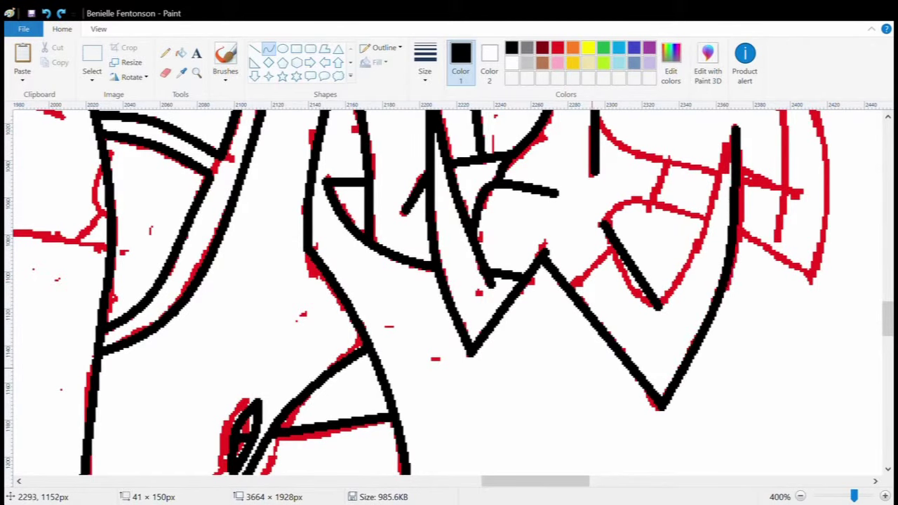
left_click(590, 391)
left_click(46, 13)
left_click_drag(667, 406, 732, 165)
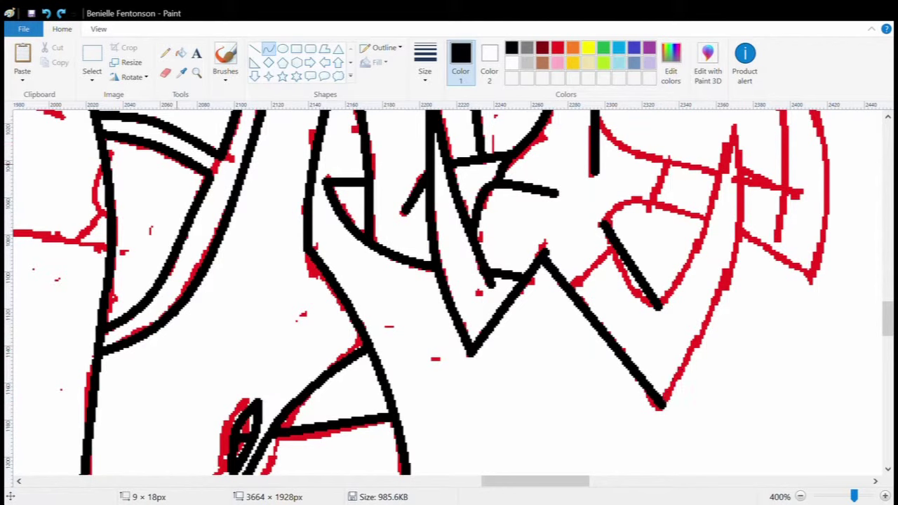
Step: Draw the second spike's curved inner edge, about 41 × 97 px, and its outer edge down to the lowest zigzag point
left_click_drag(739, 133, 662, 310)
left_click_drag(711, 240, 707, 248)
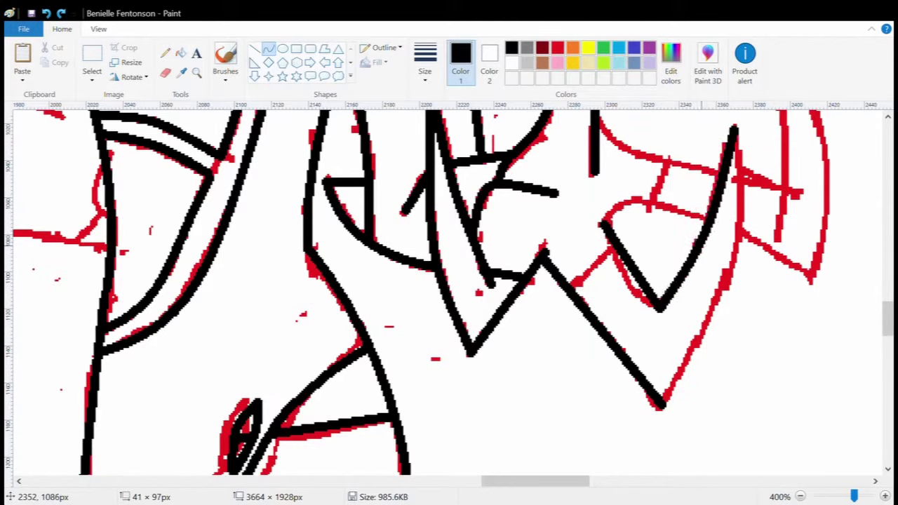
left_click(743, 130)
key("ctrl+z")
key("ctrl+y")
left_click_drag(662, 403, 737, 262)
left_click(579, 439)
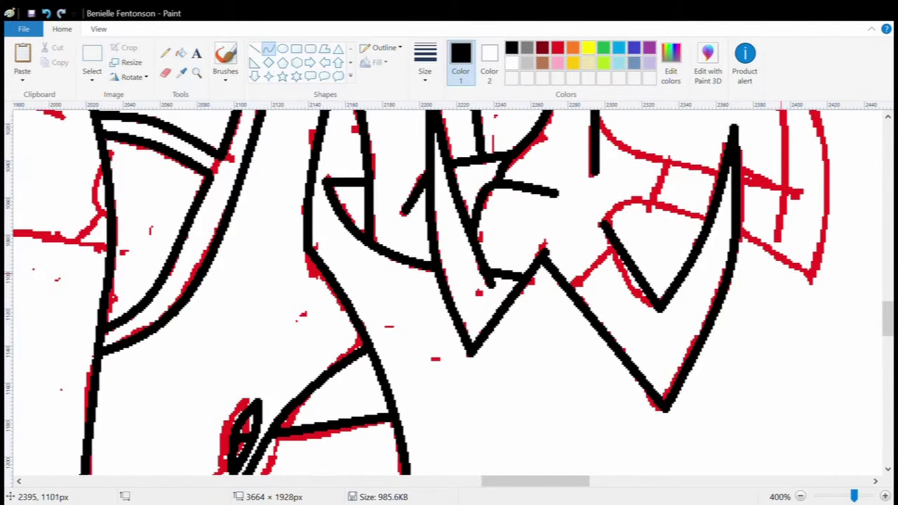
Step: Draw black curves from the inner point and from the horn's base across to the second spike
scroll(636, 310, "up", 2)
mouse_move(607, 317)
left_mouse_down()
mouse_move(708, 309)
mouse_move(656, 290)
left_mouse_up()
mouse_move(598, 203)
left_mouse_down()
mouse_move(676, 231)
mouse_move(721, 263)
left_mouse_up()
mouse_move(659, 234)
left_mouse_down()
mouse_move(636, 240)
mouse_move(713, 262)
left_mouse_up()
left_click(254, 48)
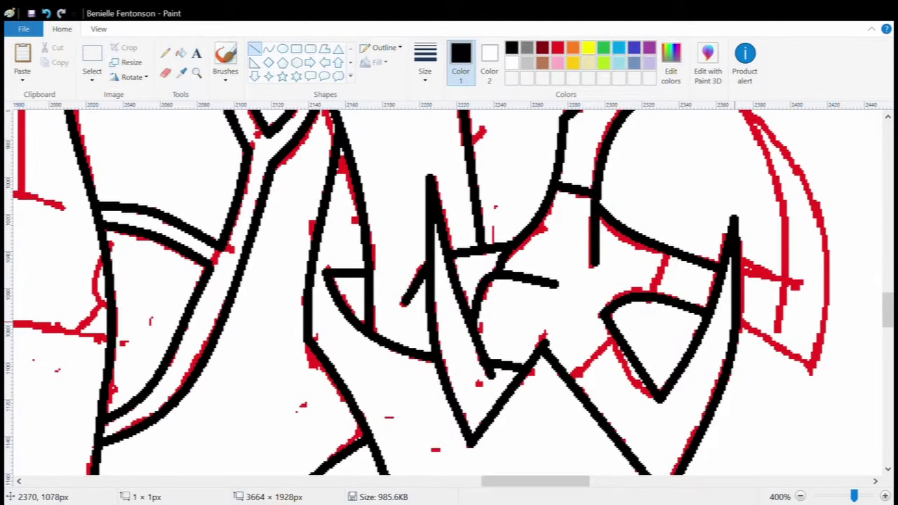
Step: Ink the outermost right-hand claw with two straight base lines and curved sides, and add two short straight knuckle lines beside it
left_click_drag(740, 322, 820, 354)
left_click_drag(739, 269, 786, 292)
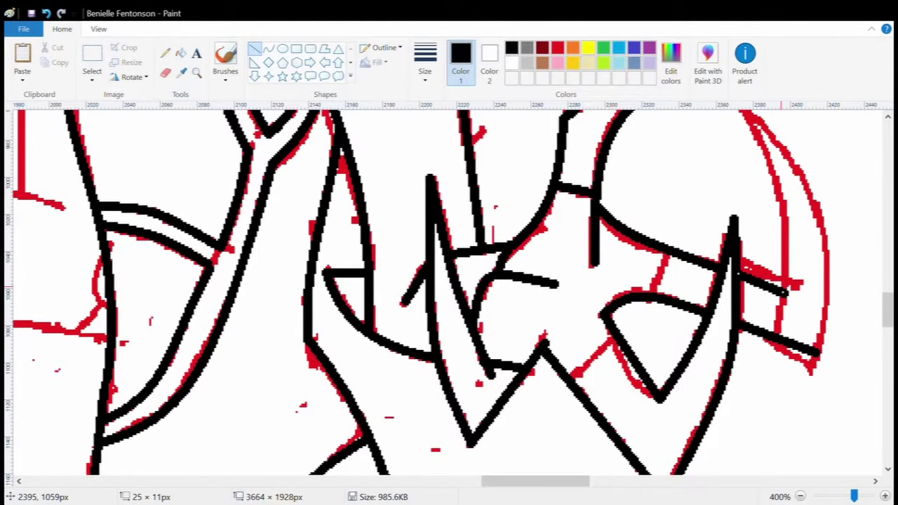
scroll(740, 338, "up", 3)
mouse_move(741, 196)
left_mouse_down()
mouse_move(815, 440)
mouse_move(830, 394)
mouse_move(782, 150)
left_mouse_up()
left_click_drag(745, 378, 756, 393)
scroll(759, 223, "down", 3)
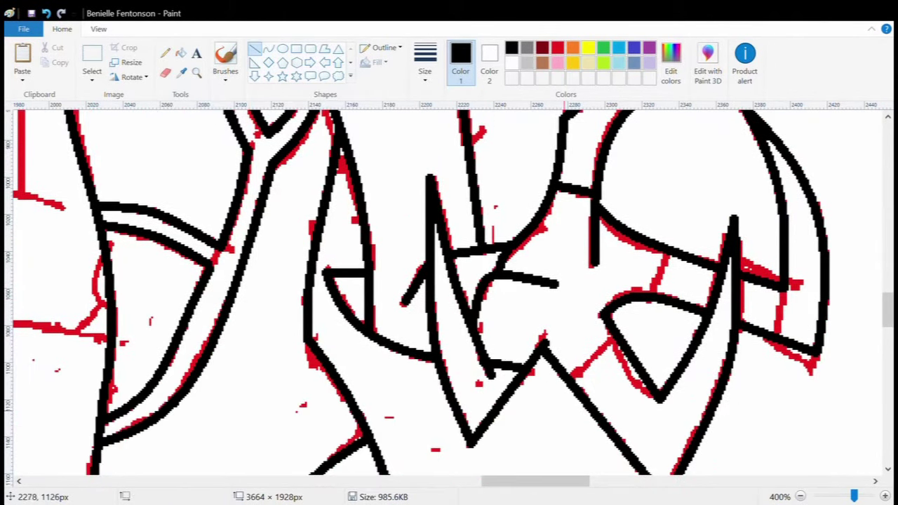
left_click_drag(579, 388, 622, 348)
left_click_drag(666, 254, 658, 271)
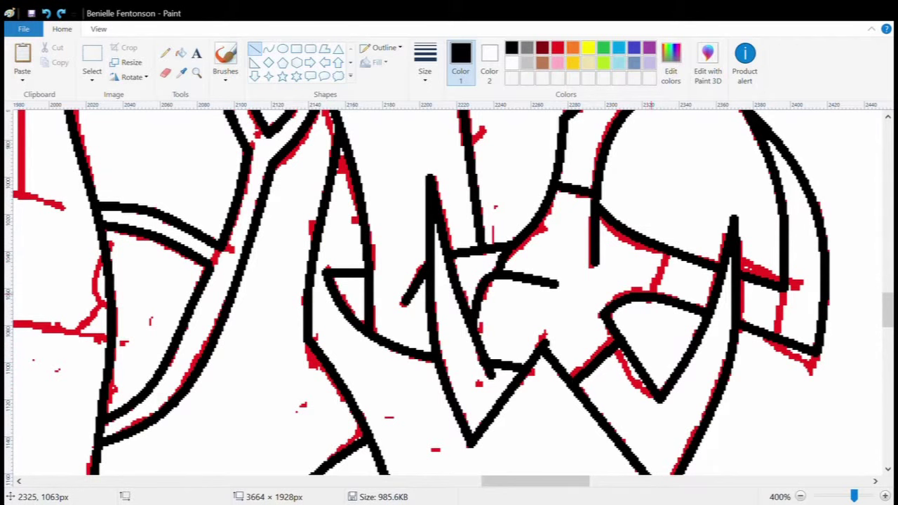
left_click_drag(535, 481, 492, 481)
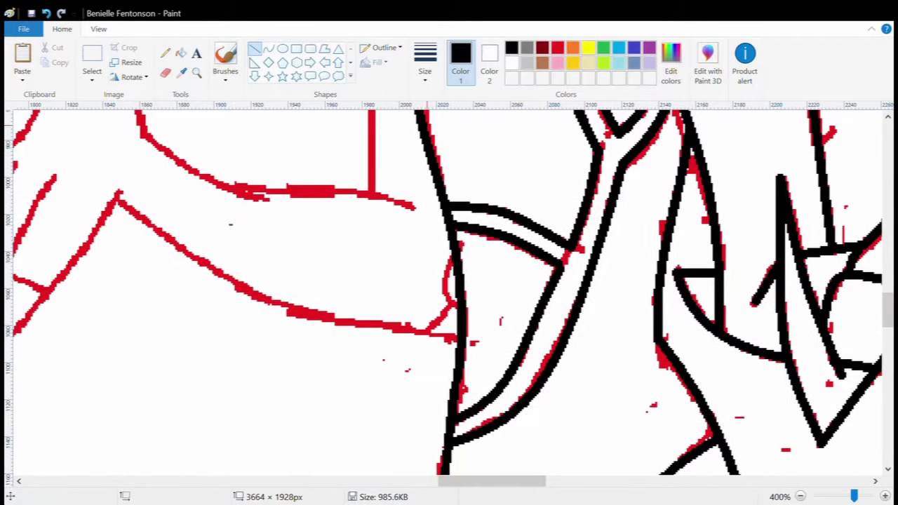
mouse_move(118, 197)
left_mouse_down()
mouse_move(456, 313)
mouse_move(460, 330)
left_mouse_up()
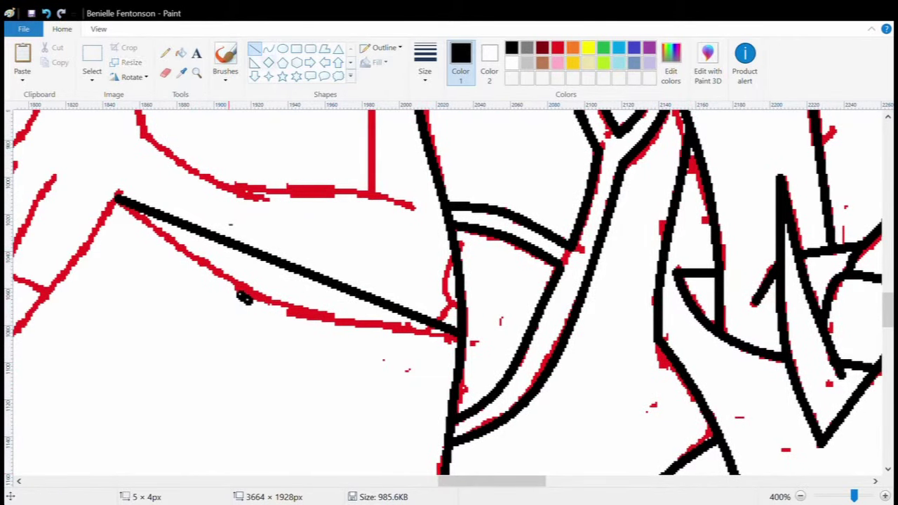
key("ctrl+z")
left_click_drag(118, 197, 460, 327)
left_click_drag(260, 252, 259, 282)
key("ctrl+z")
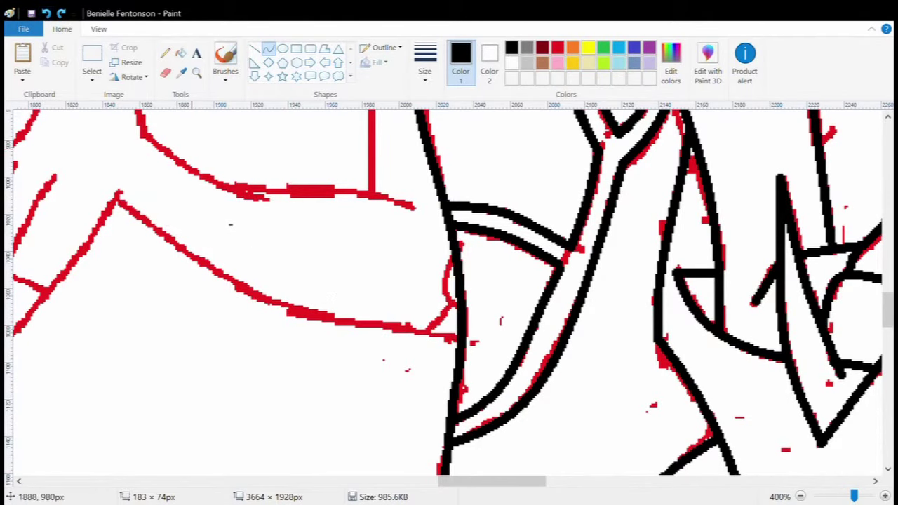
Step: Draw the curved lower edge of the second character's left-side forearm from the wrist point to the torso
left_click_drag(114, 200, 452, 334)
left_click_drag(280, 267, 236, 294)
left_click(193, 396)
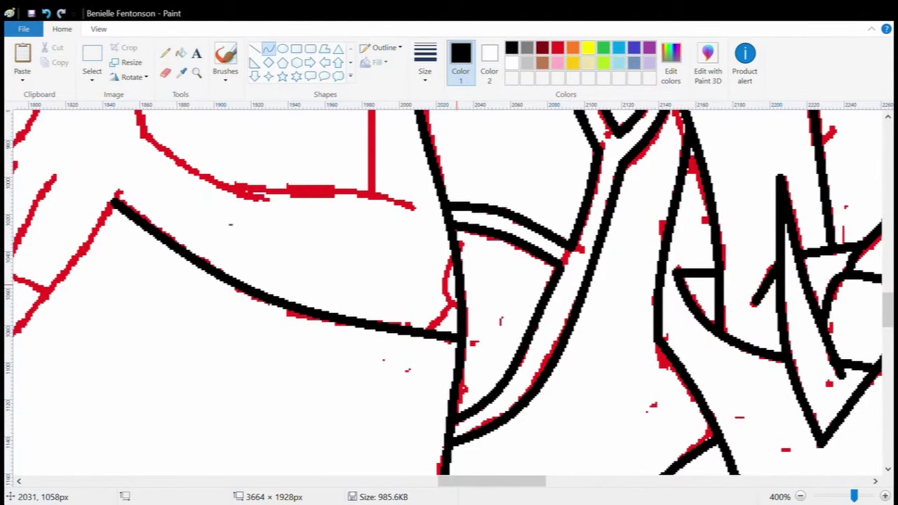
Step: Draw the forearm's curved upper edge, about 146 × 41 px, and a vertical line about 61 px long up to the sleeve point
scroll(459, 302, "left", 3)
scroll(459, 302, "up", 3)
left_click_drag(319, 312, 593, 389)
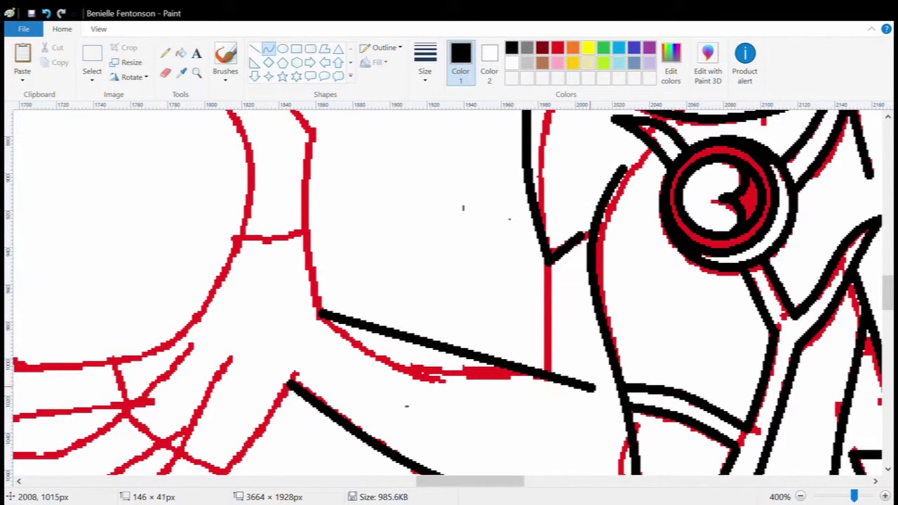
left_click_drag(456, 353, 472, 366)
left_click(254, 48)
left_click_drag(549, 375, 549, 264)
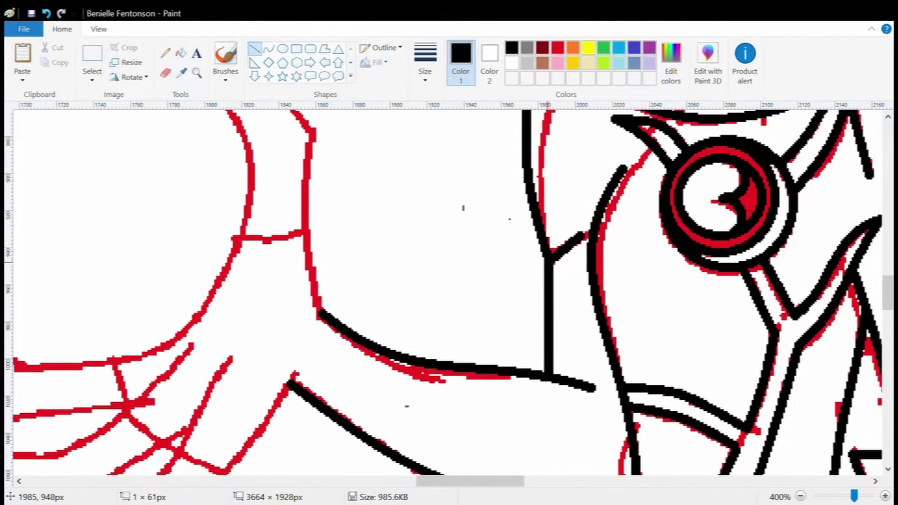
Step: Draw straight black lines for the left-side palm edge, about 71 × 92 px, the finger segments and the thumb's outer side, about 8 × 95 px
scroll(519, 423, "left", 3)
scroll(519, 423, "right", 1)
scroll(519, 423, "down", 3)
left_click_drag(442, 371, 575, 200)
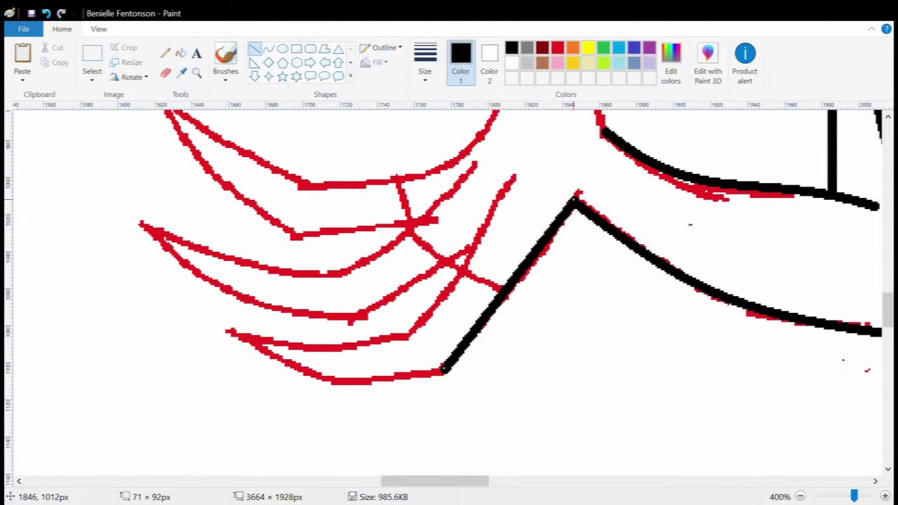
left_click_drag(513, 179, 410, 338)
left_click_drag(352, 317, 463, 256)
left_click_drag(340, 279, 476, 168)
left_click_drag(295, 235, 410, 224)
scroll(401, 263, "up", 2)
scroll(396, 263, "up", 4)
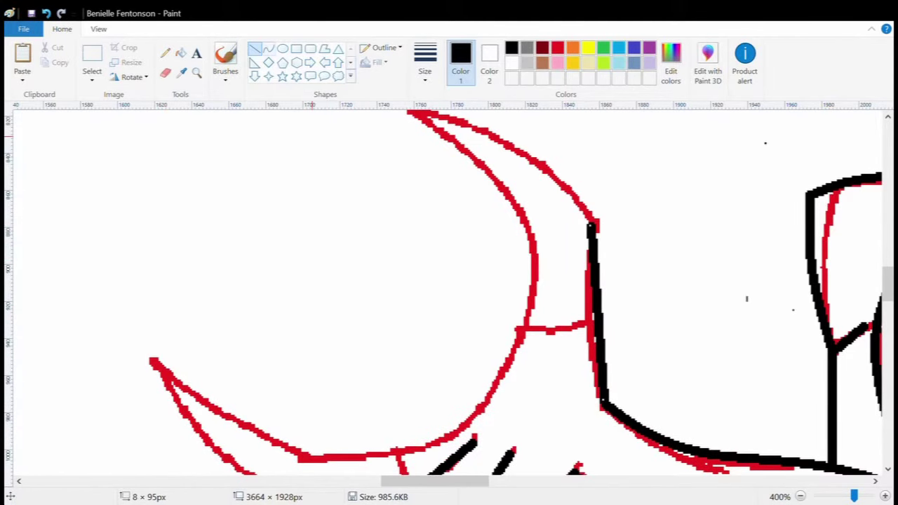
Step: Draw the black curve from the thumb's inner side round to the upper finger, about 120 × 82 px
left_click(268, 48)
scroll(449, 294, "down", 3)
scroll(449, 294, "up", 3)
left_click_drag(531, 303, 307, 457)
left_click_drag(418, 380, 502, 431)
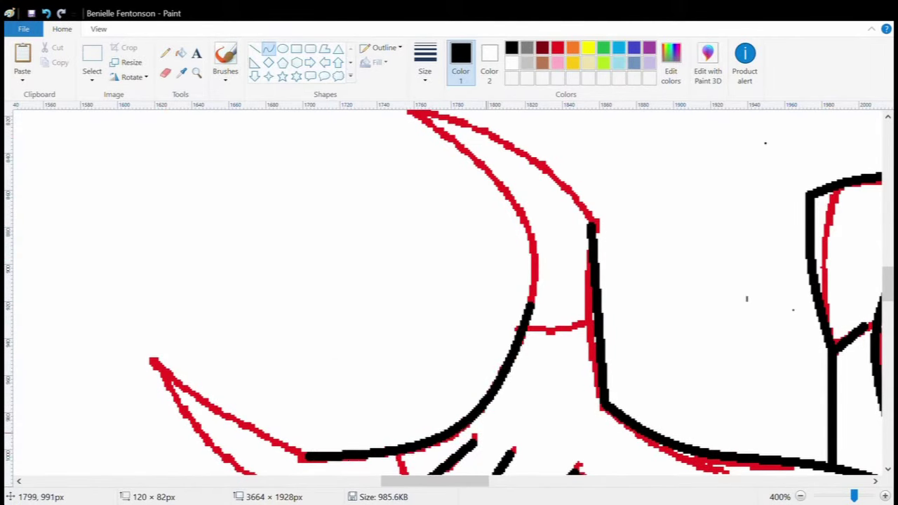
Step: Draw the left-side thumb claw's curved inner edge up to its tip
scroll(502, 431, "up", 3)
mouse_move(524, 374)
left_mouse_down()
mouse_move(409, 201)
mouse_move(531, 398)
left_mouse_up()
left_click(46, 12)
left_click_drag(514, 274, 534, 311)
left_click(414, 191)
left_click_drag(408, 200, 589, 315)
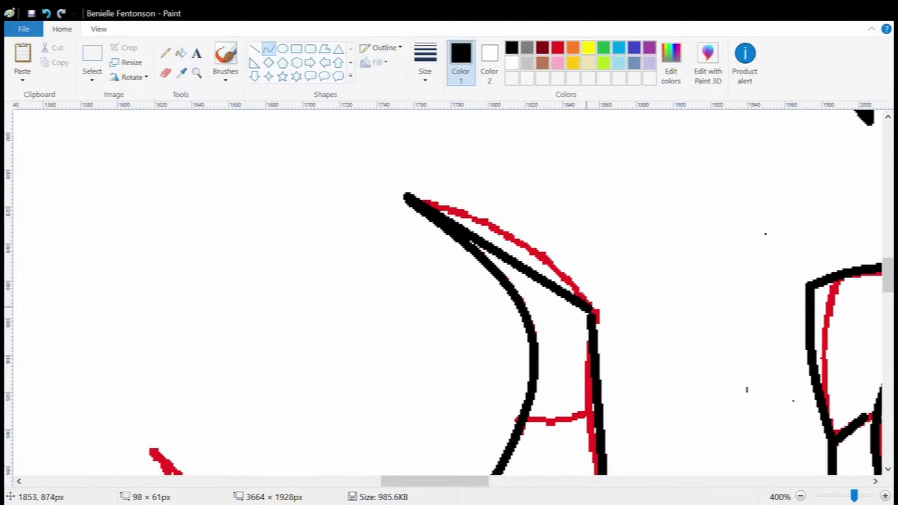
left_click_drag(499, 257, 554, 275)
left_click(45, 12)
Step: Draw the thumb claw's curved outer edge, about 98 × 63 px, and both curved edges of the upper finger's claw
left_click_drag(408, 200, 592, 316)
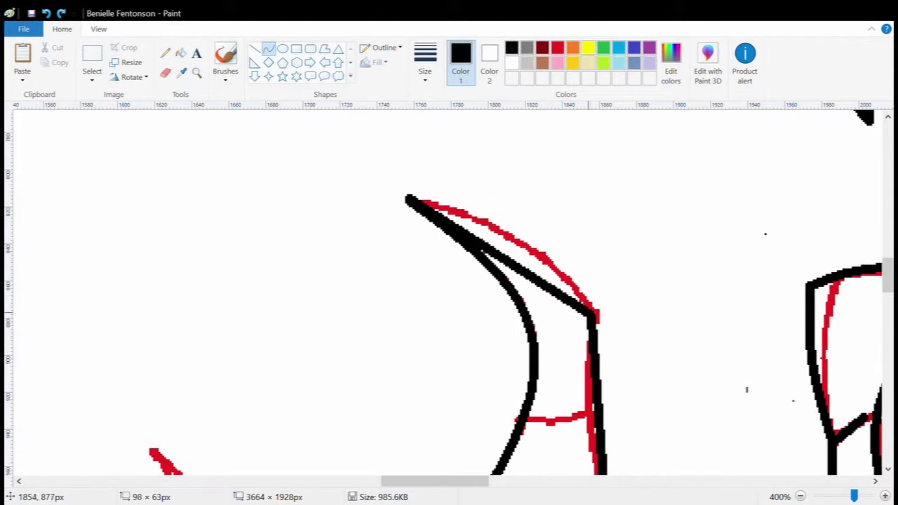
left_click_drag(501, 261, 519, 247)
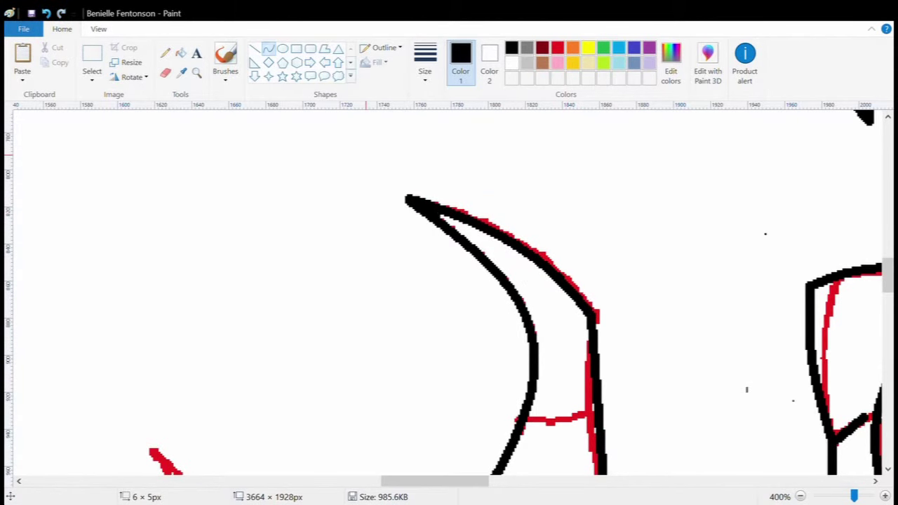
scroll(80, 226, "down", 3)
left_click_drag(153, 180, 303, 274)
left_click_drag(252, 242, 281, 267)
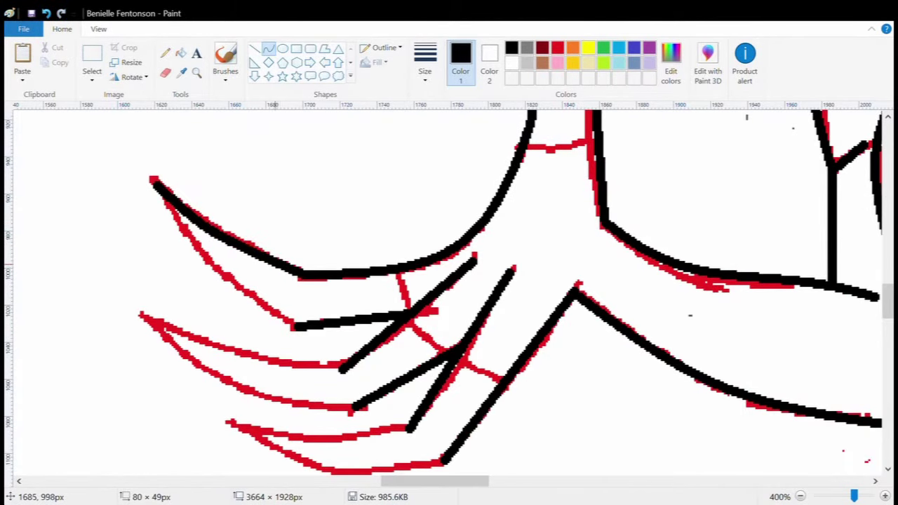
mouse_move(155, 181)
left_mouse_down()
mouse_move(251, 301)
mouse_move(296, 324)
left_mouse_up()
left_click_drag(252, 280, 224, 309)
Step: Draw the middle finger claw's curved upper edge, about 99 × 25 px, and its curved lower edge
scroll(161, 238, "down", 3)
left_click_drag(157, 234, 341, 279)
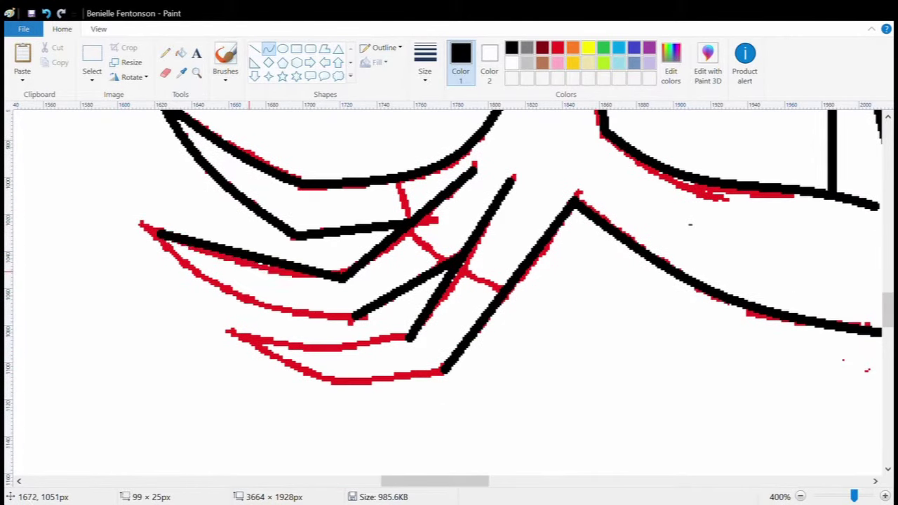
left_click_drag(231, 254, 169, 277)
left_click_drag(157, 233, 349, 315)
Step: Draw the lowest finger claw's curved upper and lower edges, meeting at its tip
mouse_move(253, 298)
left_mouse_down()
mouse_move(228, 294)
mouse_move(247, 343)
mouse_move(409, 337)
left_mouse_up()
mouse_move(322, 341)
left_mouse_down()
mouse_move(405, 355)
mouse_move(393, 353)
left_mouse_up()
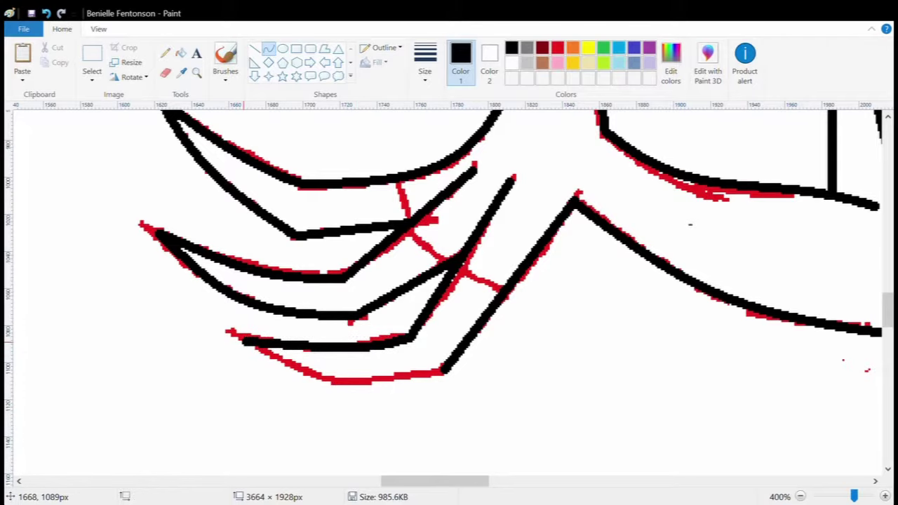
left_click_drag(244, 341, 444, 372)
left_click_drag(343, 358, 325, 384)
Step: Draw straight black lines across the left-side thumb's base and across the bases of the three fingers
scroll(449, 295, "up", 5)
scroll(449, 294, "down", 8)
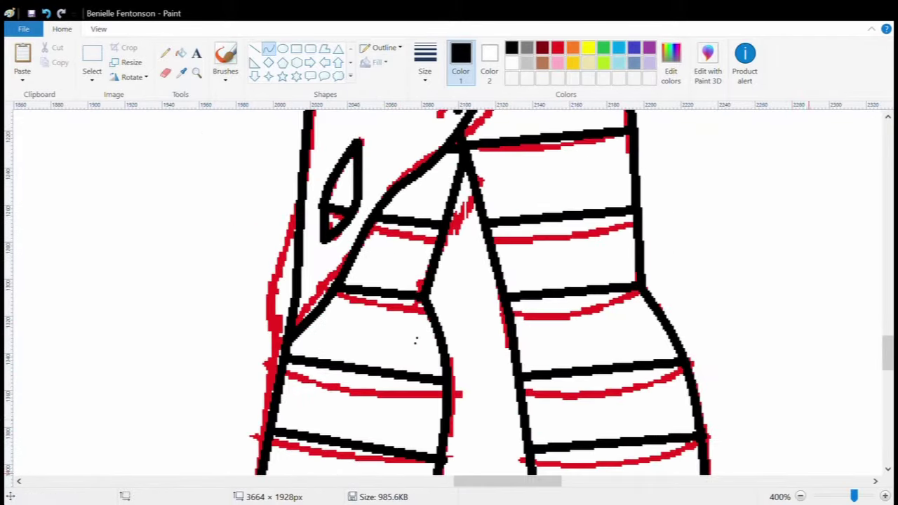
scroll(449, 295, "down", 5)
scroll(232, 231, "up", 5)
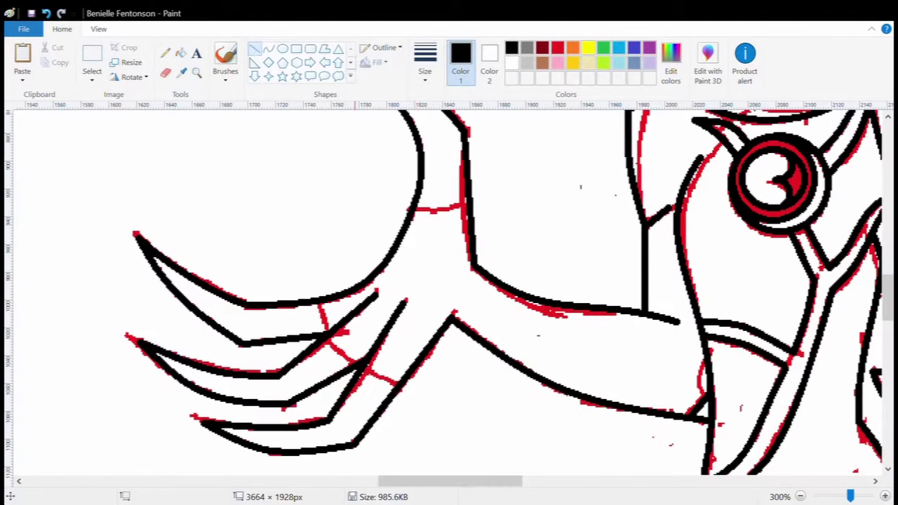
left_click(254, 48)
left_click_drag(415, 208, 468, 207)
mouse_move(317, 302)
left_mouse_down()
mouse_move(327, 334)
mouse_move(397, 382)
left_mouse_up()
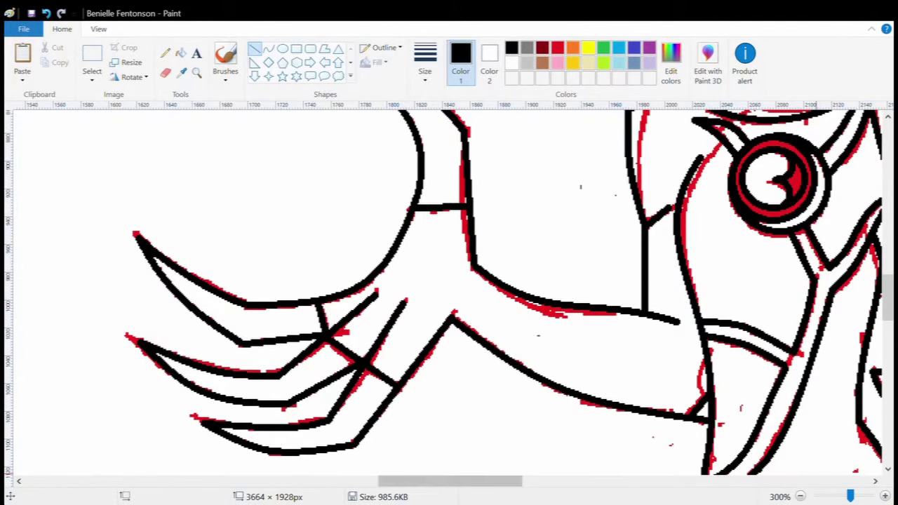
Step: Save the drawing with the finished line art
scroll(449, 481, "down", 3)
scroll(449, 295, "down", 1)
key("ctrl+s")
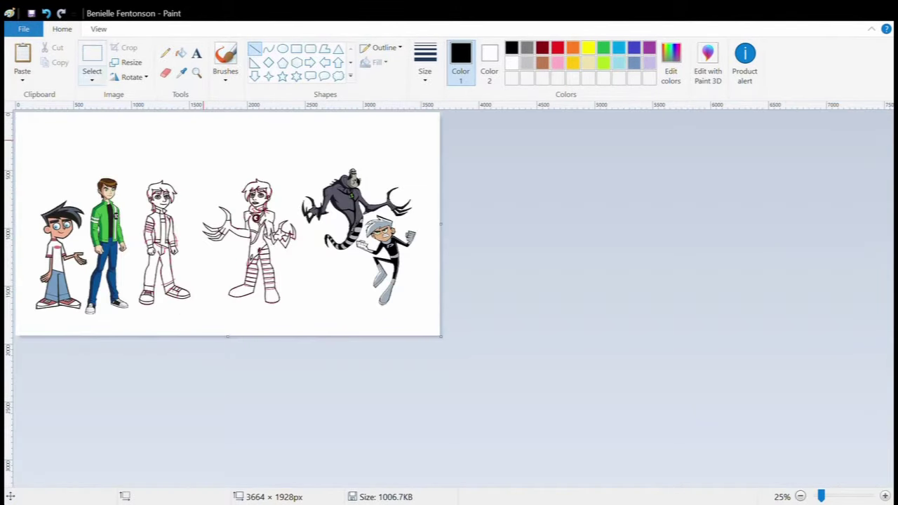
Step: Clear the whole canvas to red and paste the drawing back over it with its white areas transparent
key("ctrl+a")
key("Delete")
left_click(278, 242)
key("ctrl+v")
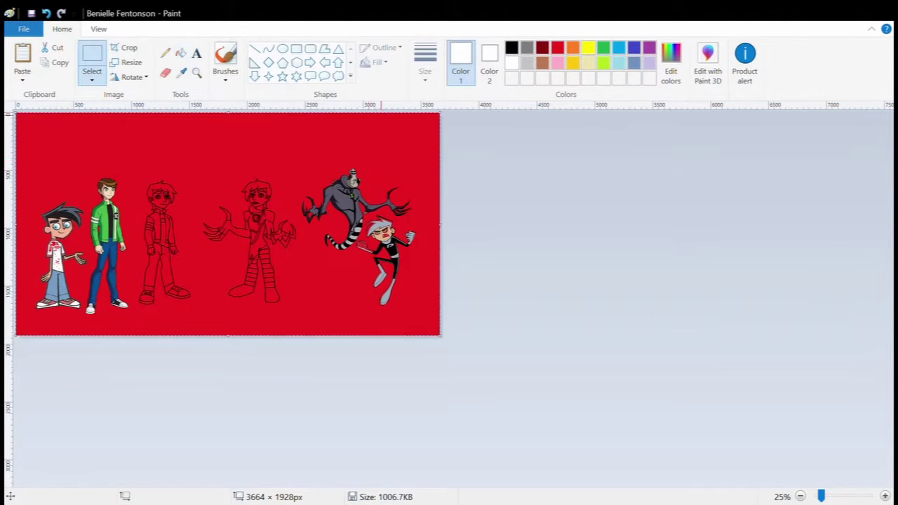
Step: Fill the background around the characters and the whites of their eyes and mouth with white, undoing misplaced fills
left_click(278, 242)
left_click(280, 242)
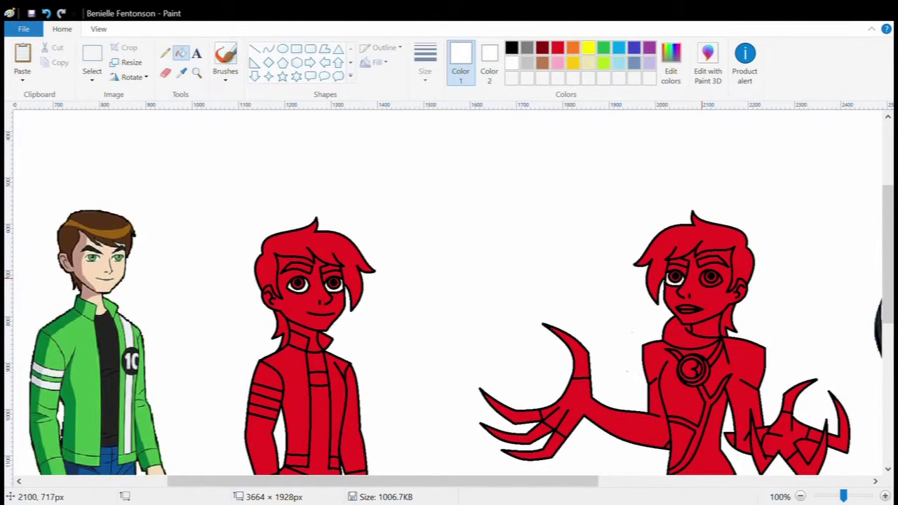
key("ctrl+z")
key("ctrl+z")
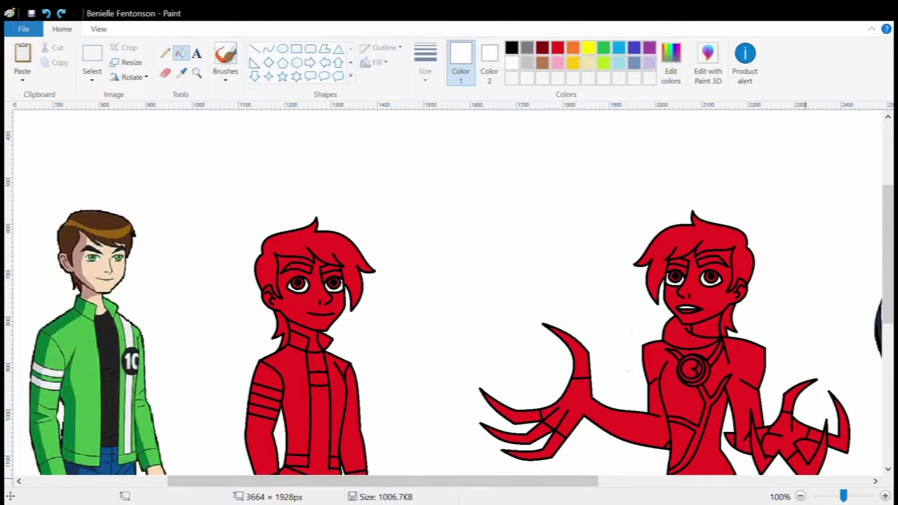
Step: Set Color 2 to red, select the whole drawing and strip out the red, keeping only the black line art on white
left_click(800, 496)
left_click(800, 496)
left_click(489, 67)
left_click(557, 47)
left_click(92, 53)
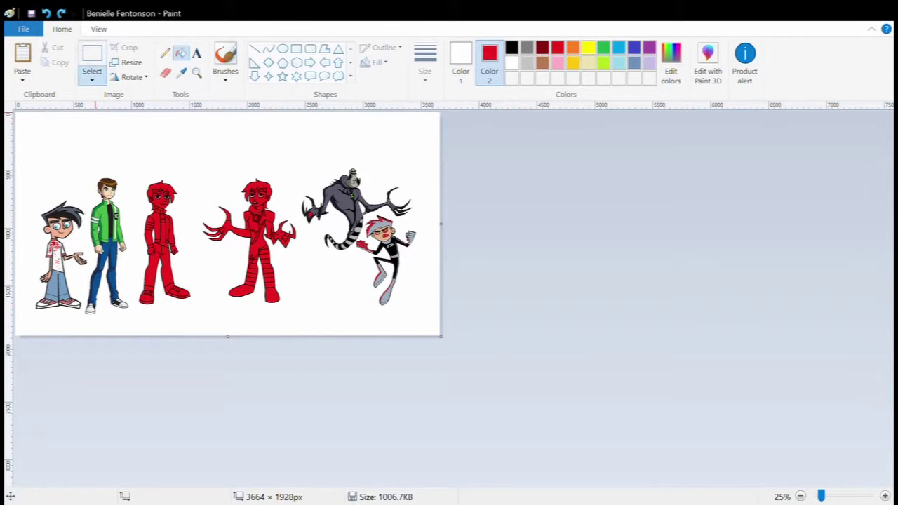
key("ctrl+a")
key("Delete")
key("ctrl+z")
left_click(196, 72)
left_click(402, 210)
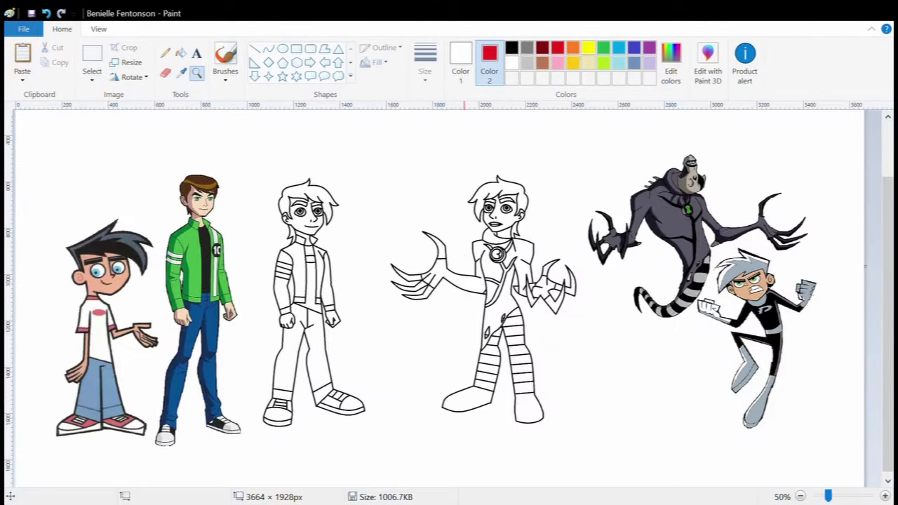
Step: Reset Color 2 to white and sample the skin tone from the green-jacketed reference character's face as Color 1
left_click(460, 67)
right_click(402, 210)
key("ctrl+a")
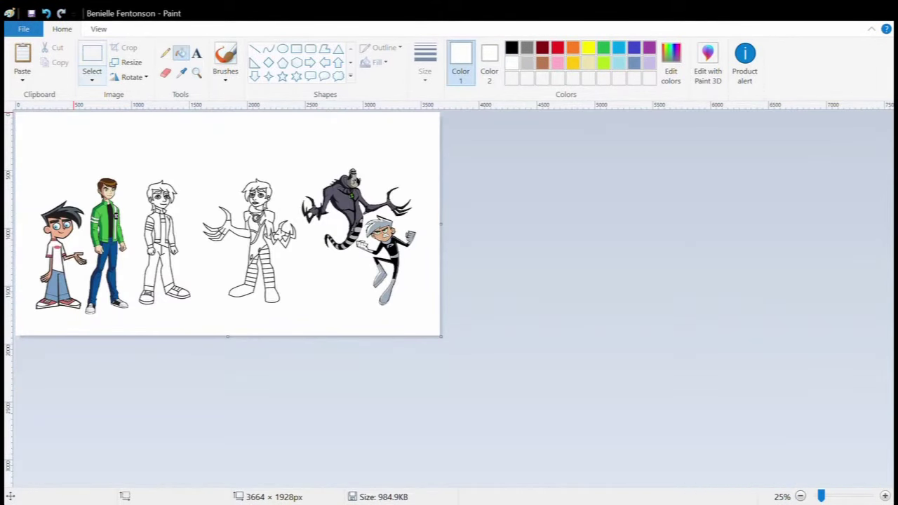
left_click(228, 225)
left_click(270, 210)
left_click(181, 73)
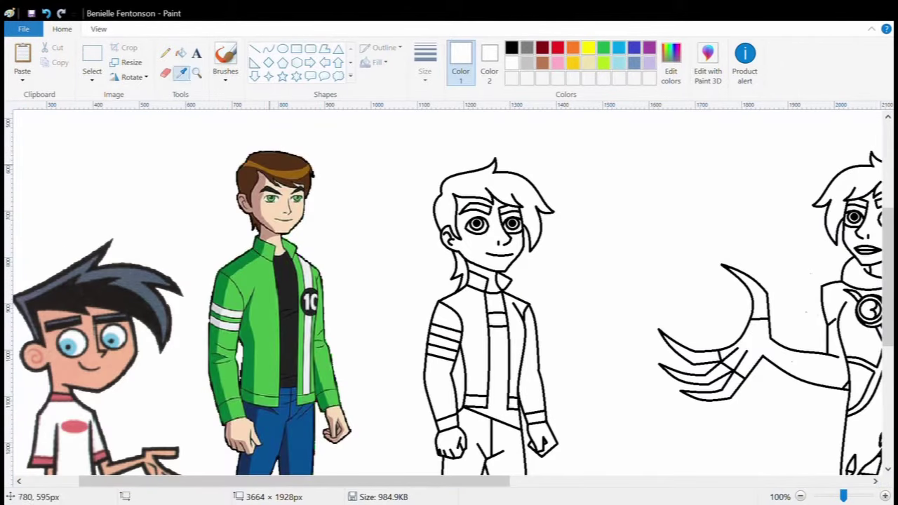
left_click(281, 224)
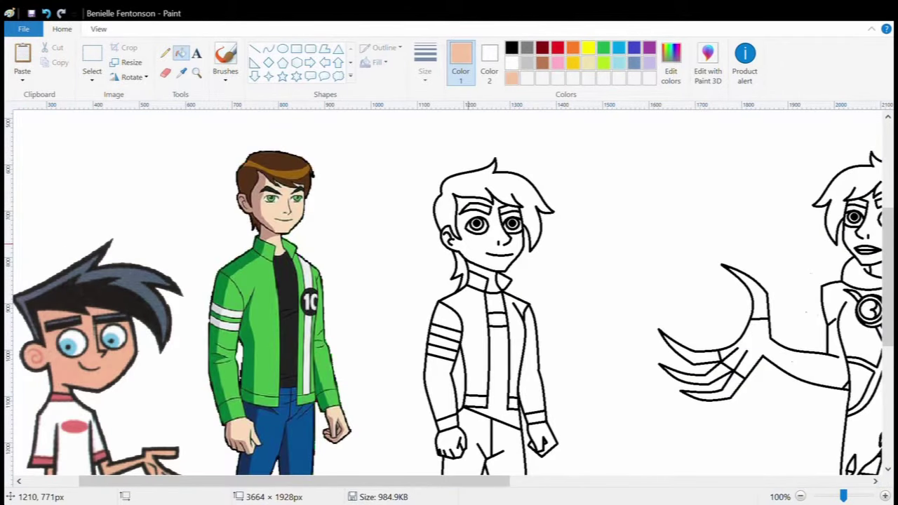
Step: Fill the first new character's face, neck and both hands with the sampled skin tone
left_click(474, 247)
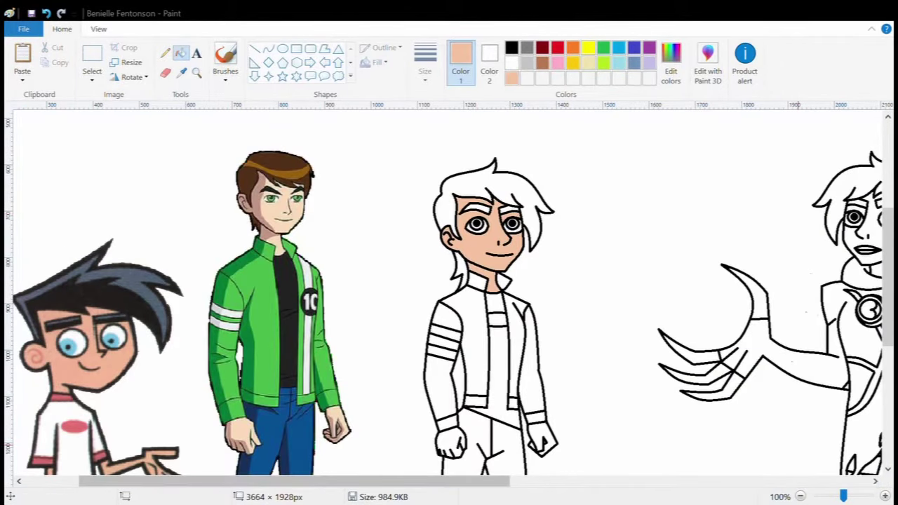
left_click(449, 443)
left_click(541, 440)
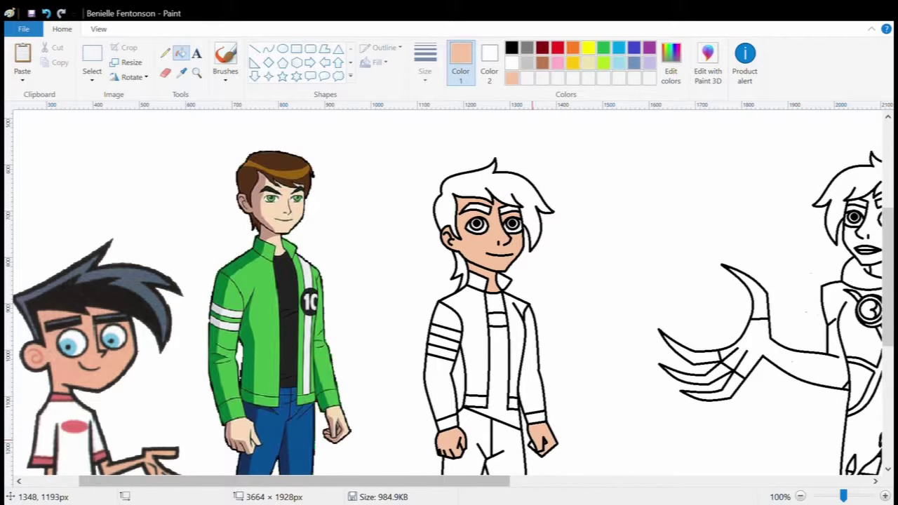
Step: Fill the thumb of the first character's right-side fist with the skin tone and the small gap between its fingers with black
left_click(537, 421)
left_click(46, 12)
left_click(197, 72)
left_click(501, 428)
left_click(531, 443)
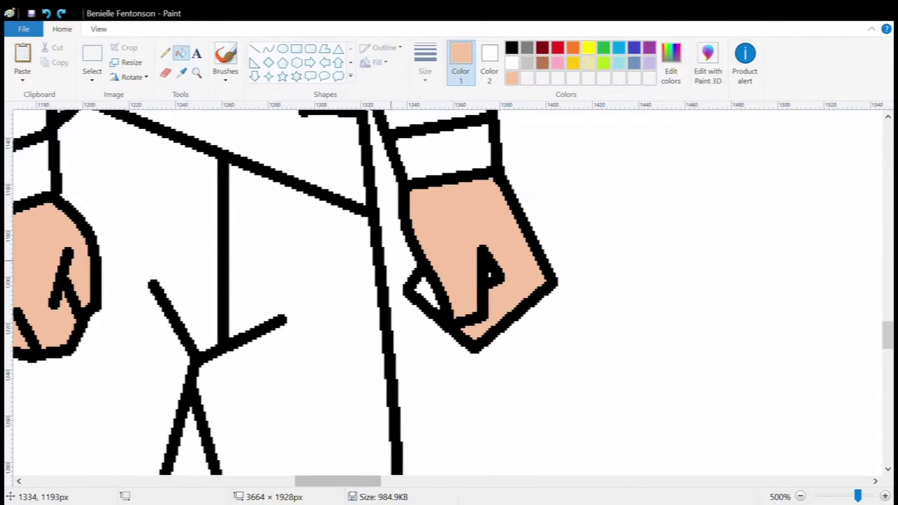
left_click(491, 272)
scroll(449, 287, "down", 4)
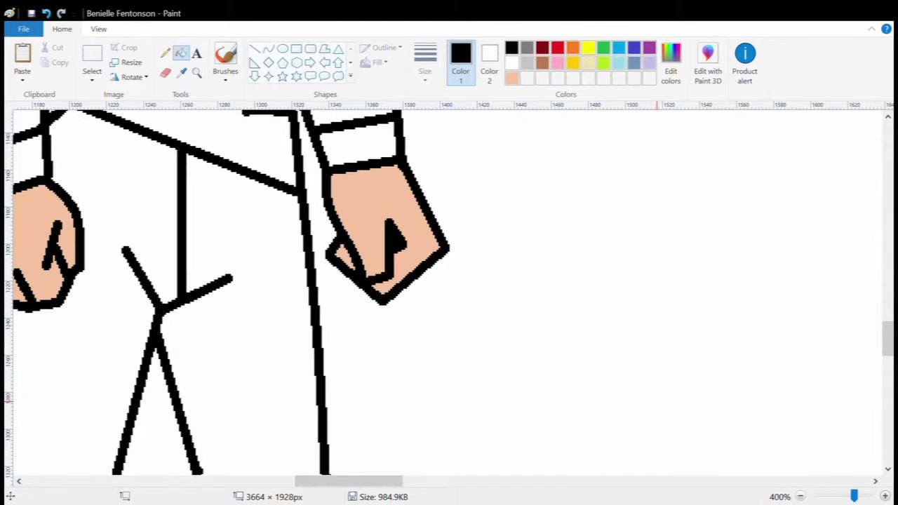
Step: Sample the skin tone again as Color 1
scroll(449, 288, "down", 1)
left_click(181, 73)
left_click(147, 204)
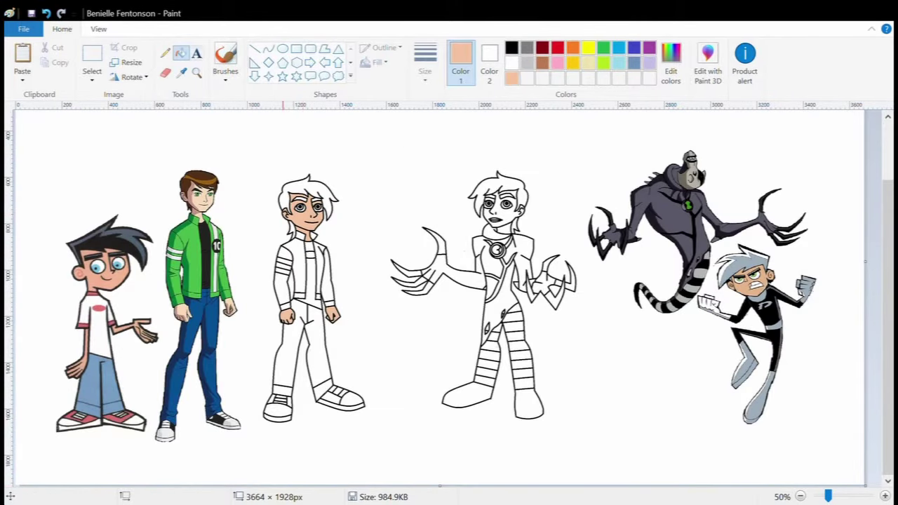
Step: Fill the second new character's face, ear and neck with the sampled skin tone
left_click(197, 72)
left_click(495, 276)
left_click(347, 213)
left_click(370, 236)
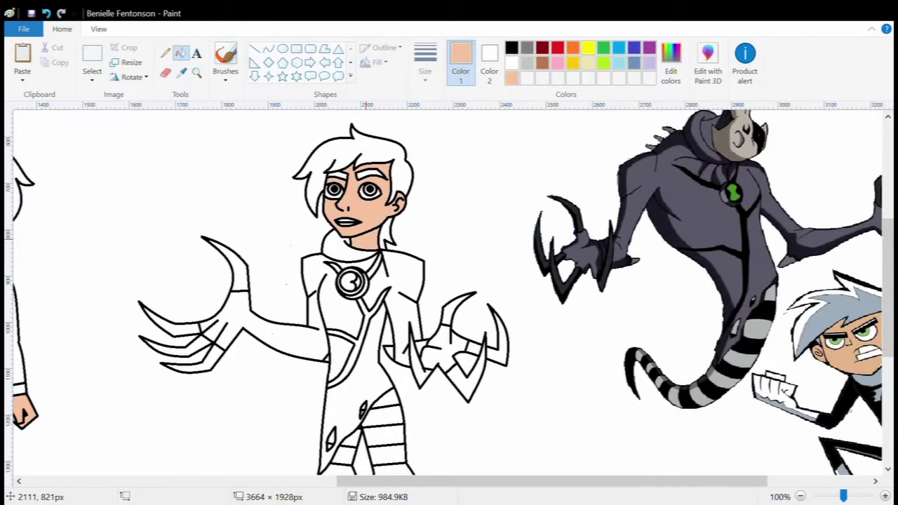
Step: Sample the eye blue of the black-haired reference character, mix a turquoise from it, and fill both irises of the first new character
scroll(363, 313, "left", 10)
left_click(182, 72)
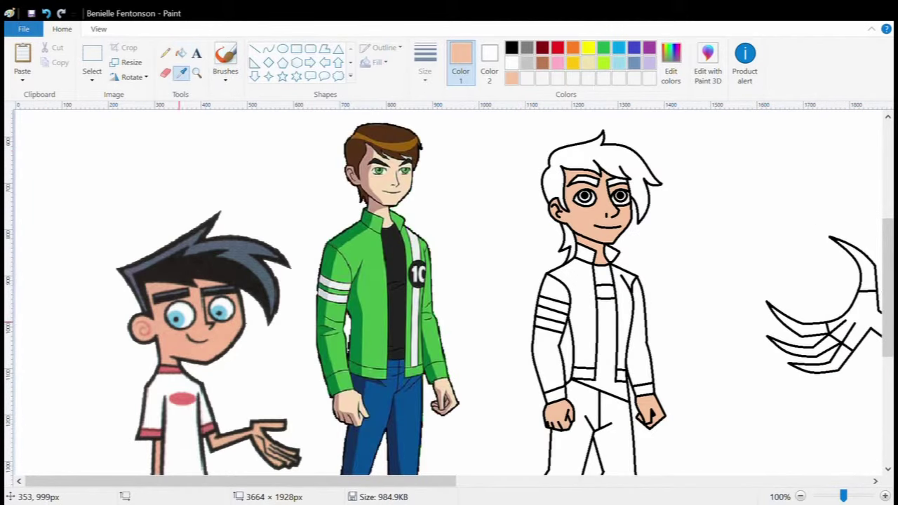
left_click(179, 321)
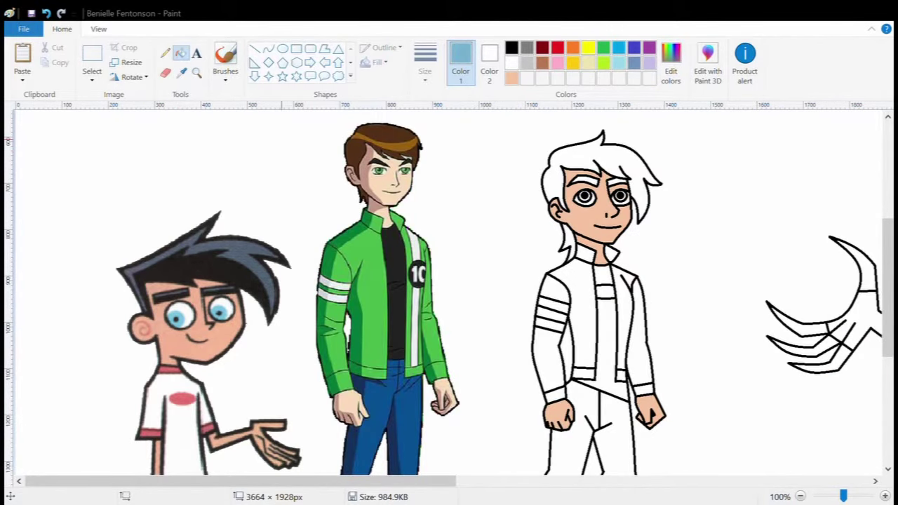
key("Return")
left_click(197, 72)
left_click(614, 204)
left_click(248, 275)
left_click(422, 265)
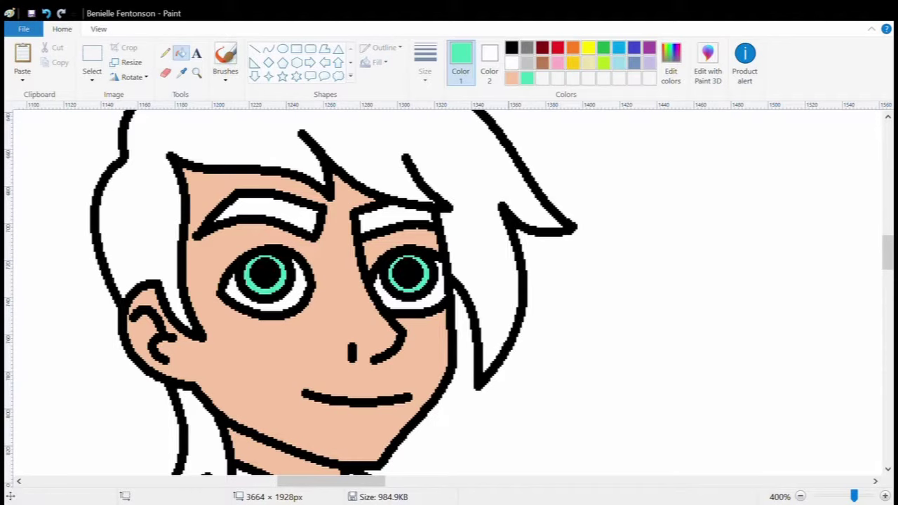
Step: Close the small gaps where the hair strand meets the eyebrow on both new characters with short black lines
left_click(254, 48)
left_click(511, 47)
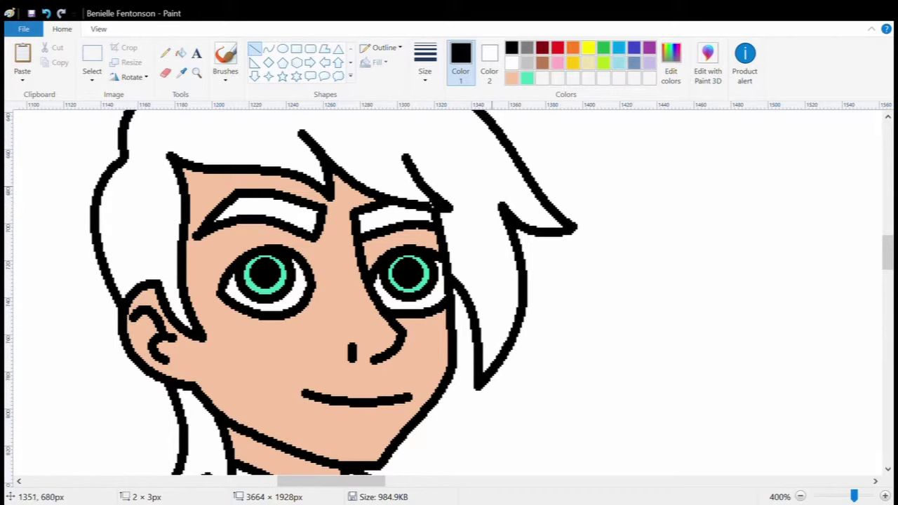
left_click_drag(331, 481, 496, 481)
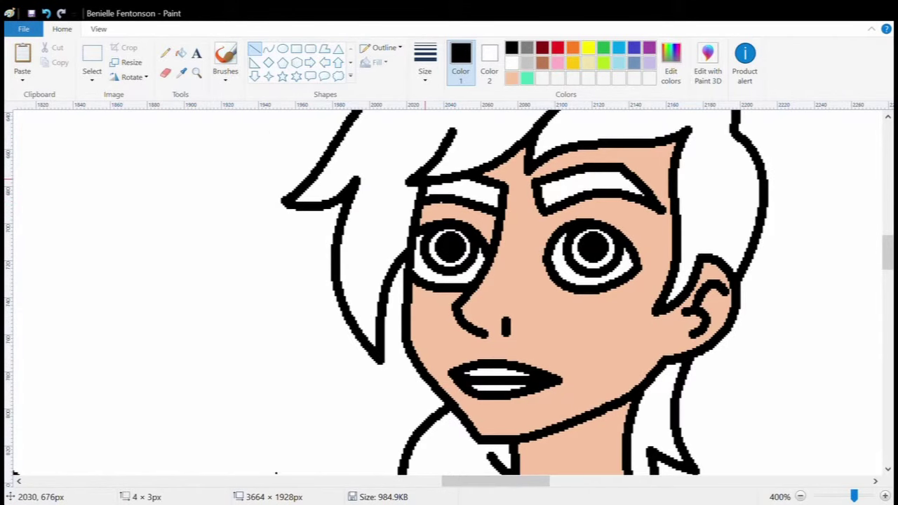
Step: Mix a custom yellow-green and fill both irises of the second new character with it
left_click(527, 78)
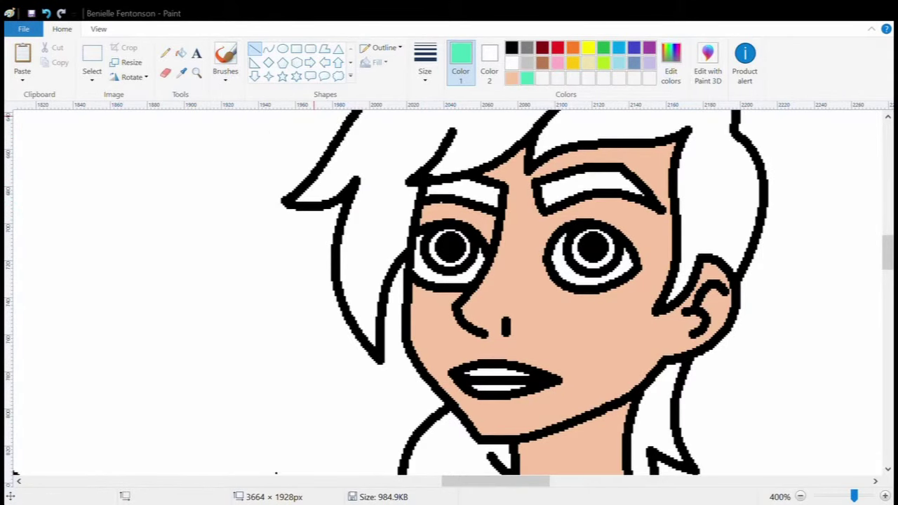
left_click(181, 53)
left_click(670, 70)
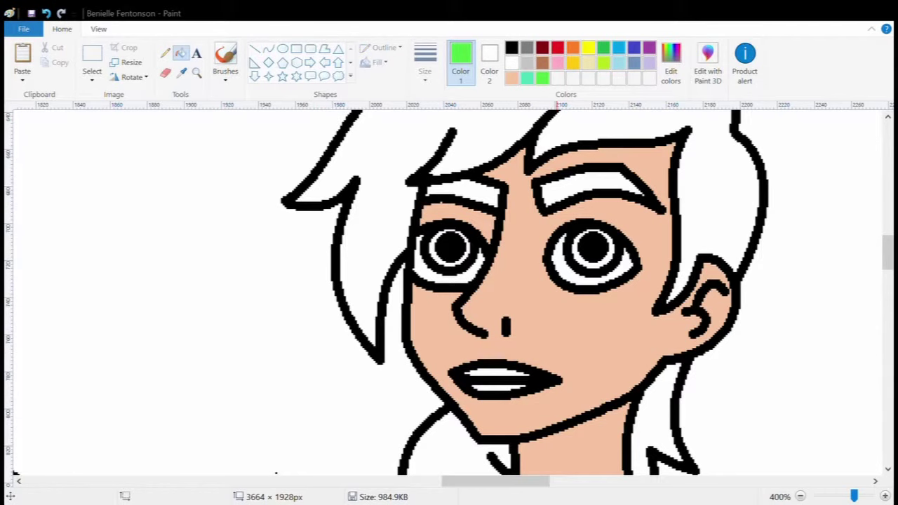
left_click(464, 244)
left_click(582, 244)
left_click(799, 496)
left_click(800, 496)
left_click(800, 496)
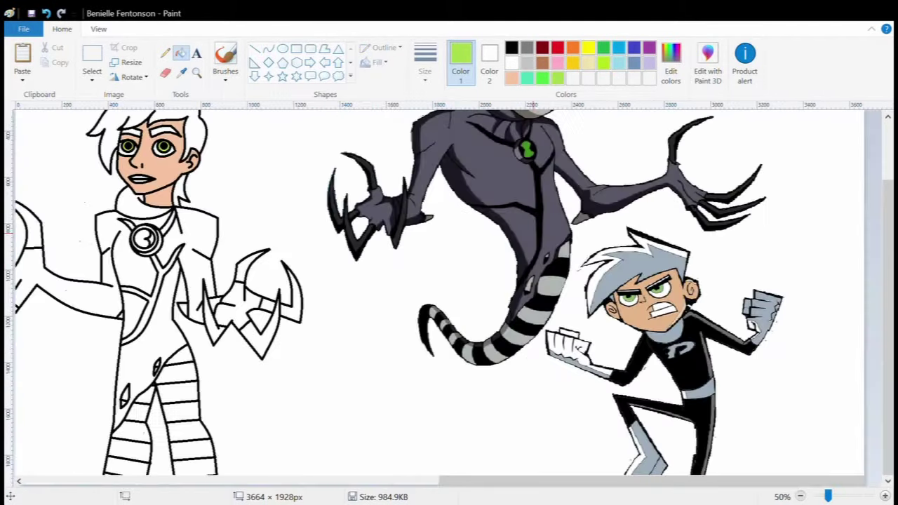
left_click(800, 496)
Step: Sample the pinkish red from the black-haired reference's shirt and fill the first character's chest patch, collar, jacket hem and cuffs
left_click(266, 292)
left_click(181, 72)
left_click(122, 319)
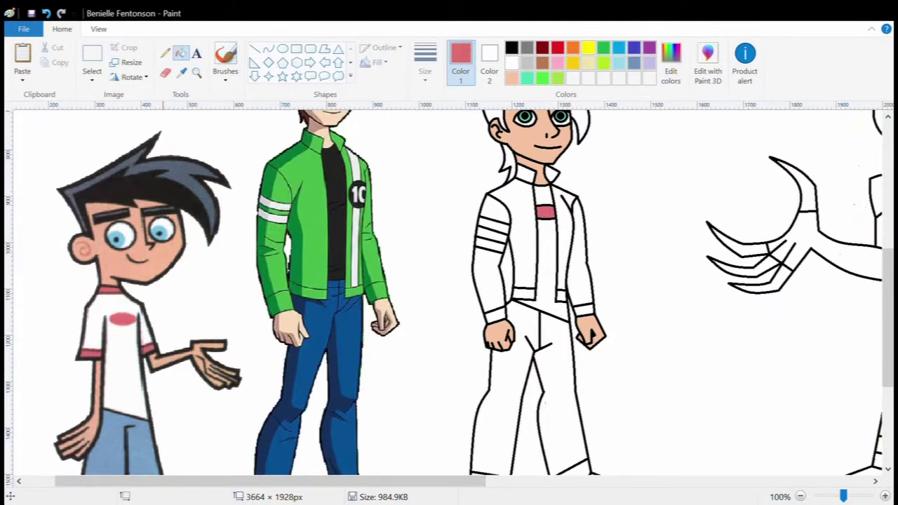
left_click(181, 72)
left_click(110, 288)
left_click(181, 73)
left_click(122, 319)
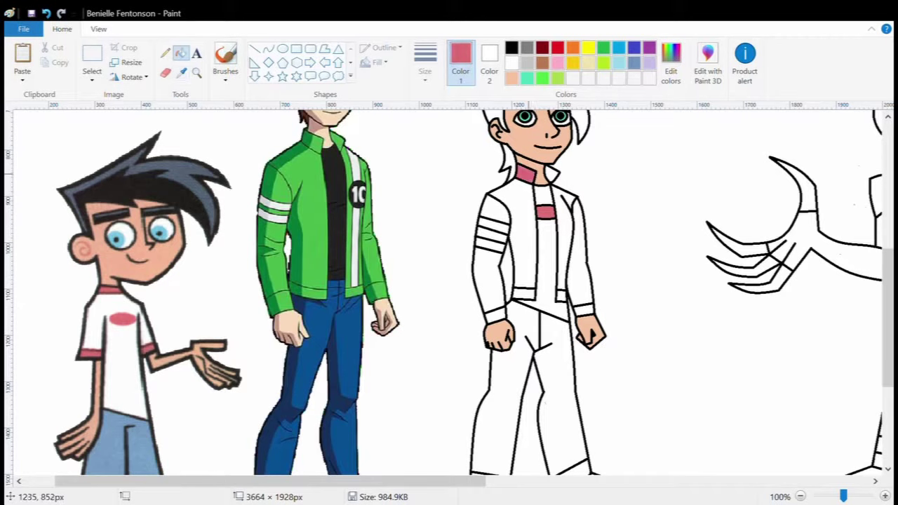
left_click(562, 296)
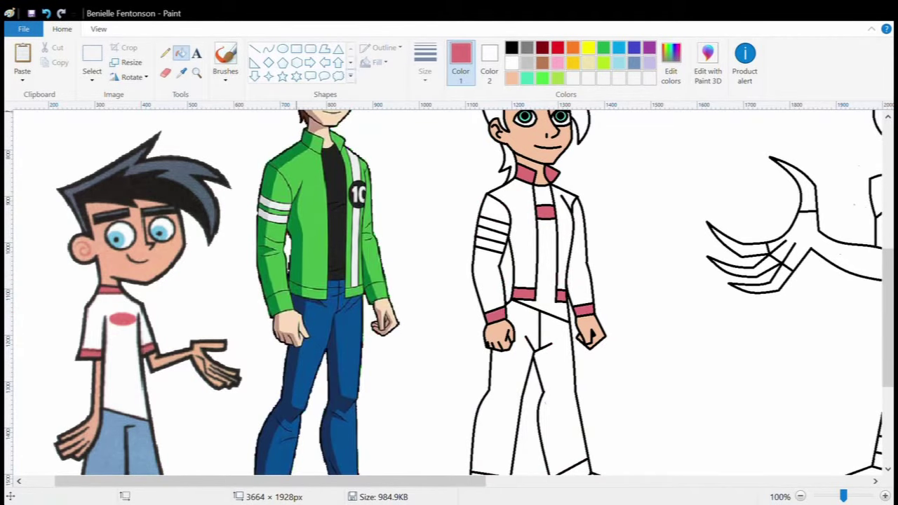
Step: Sample the reference jacket's green and fill the first character's jacket body and sleeves with it
left_click(181, 72)
left_click(302, 211)
left_click(519, 231)
left_click(565, 238)
left_click(491, 207)
left_click(491, 236)
left_click(495, 288)
left_click(581, 253)
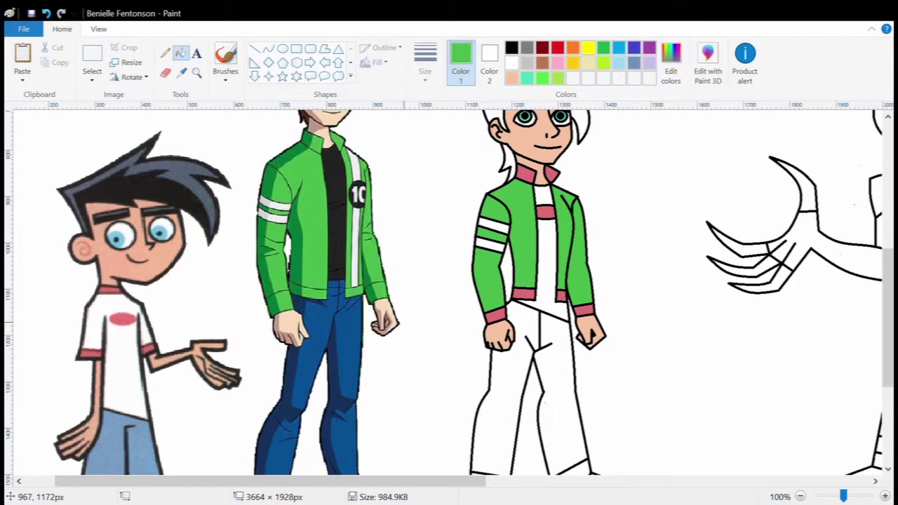
Step: Refill the first character's jacket body and sleeves with an off-white
left_click(181, 72)
left_click(453, 295)
left_click(519, 232)
left_click(491, 207)
left_click(491, 235)
left_click(495, 287)
left_click(565, 238)
left_click(581, 253)
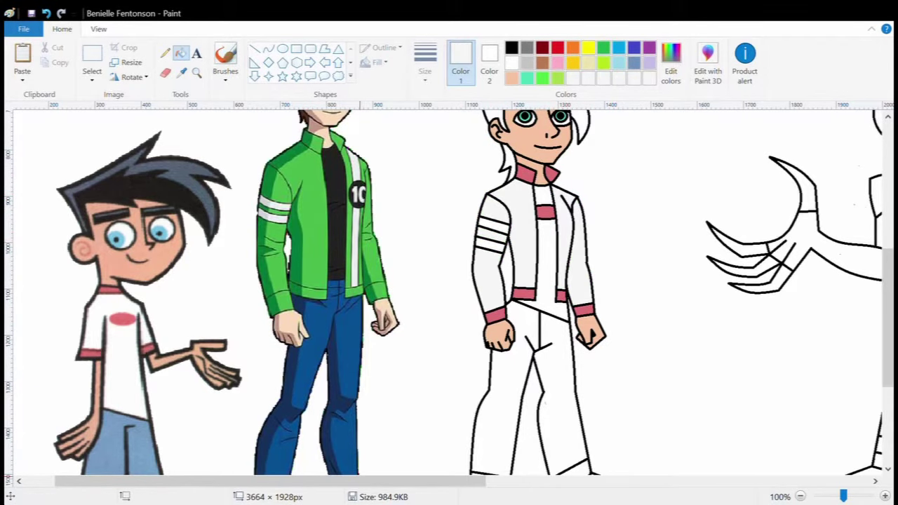
Step: Fill the upper and lower bands on the first character's jacket sleeve with the pinkish red
scroll(449, 288, "up", 3)
scroll(449, 288, "right", 4)
scroll(761, 279, "down", 4)
scroll(760, 279, "left", 3)
left_click(181, 72)
left_click(394, 224)
left_click(392, 245)
Step: Try another sampled colour on the middle sleeve band and undo the fill
left_click(181, 72)
left_click(184, 245)
left_click(392, 227)
key("ctrl+z")
key("ctrl+z")
Step: Fill the first character's shirt under the jacket with near-black
left_click(512, 47)
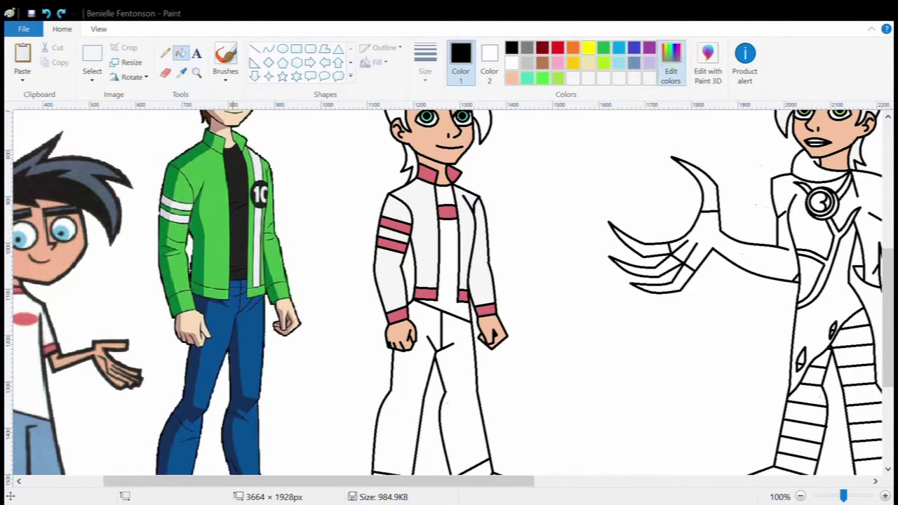
left_click(451, 231)
scroll(449, 197, "left", 3)
Step: Sample the reference jeans' blue, mix a lighter denim blue from it, and fill the first character's trousers and both trouser cuffs
left_click(181, 72)
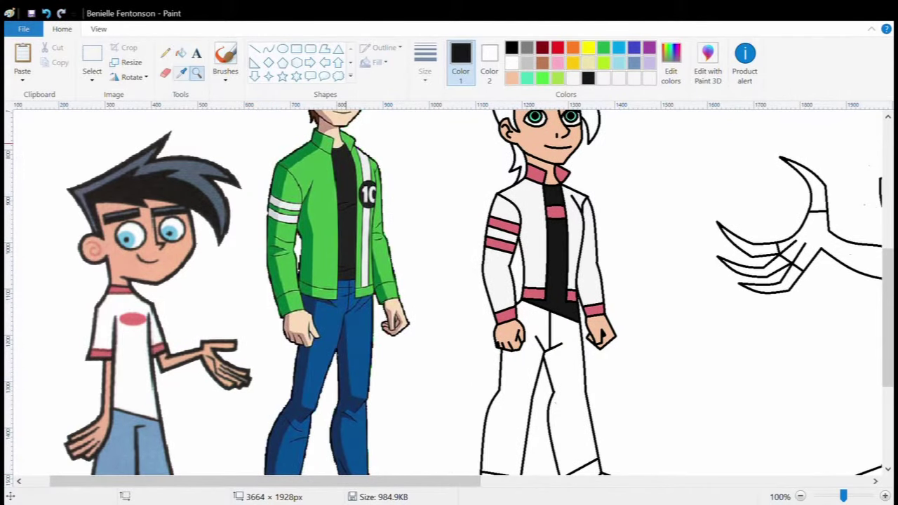
scroll(366, 265, "down", 4)
left_click(337, 281)
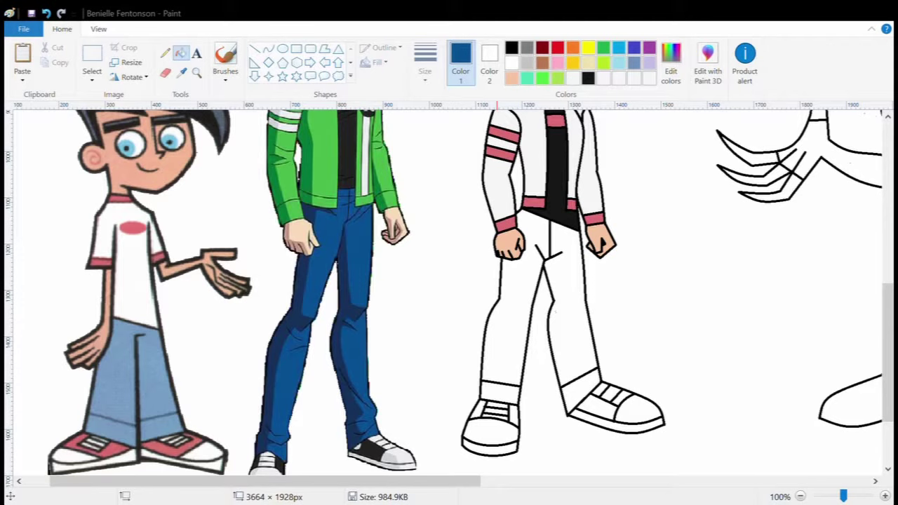
left_click(603, 78)
left_click(512, 315)
left_click(575, 287)
left_click(499, 393)
left_click(581, 392)
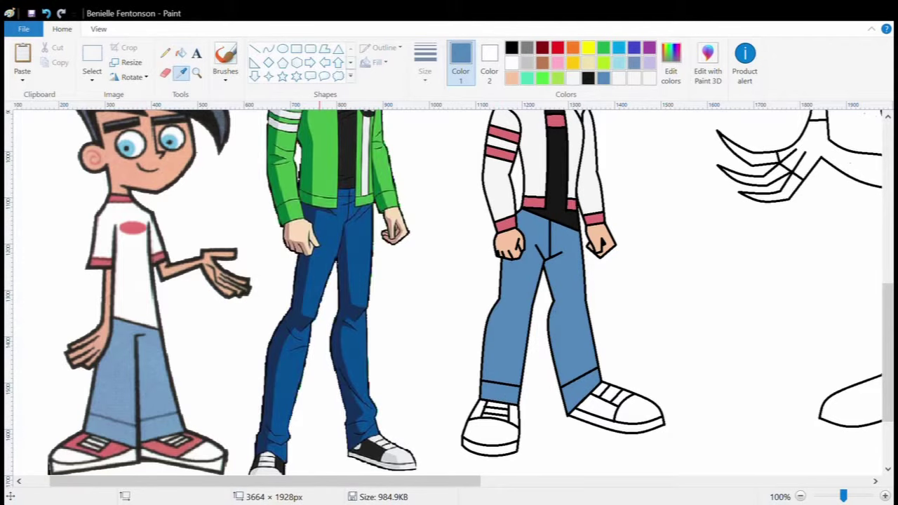
Step: Mix a dark red and fill the side panels of the first character's shoes with it
left_click(181, 52)
left_click(671, 63)
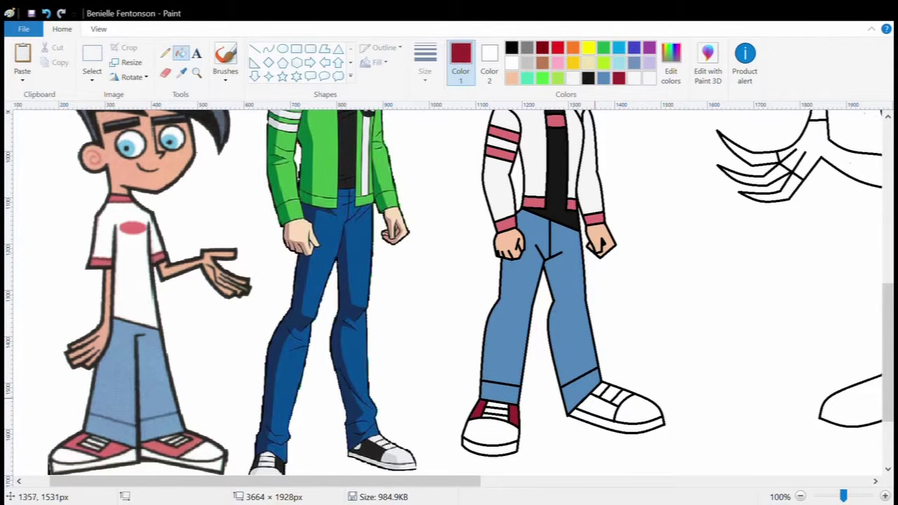
left_click(599, 404)
Step: Refill the first character's chest patch, collar, sleeve bands, cuffs and jacket hem with the dark red
left_click(555, 121)
scroll(555, 120, "up", 3)
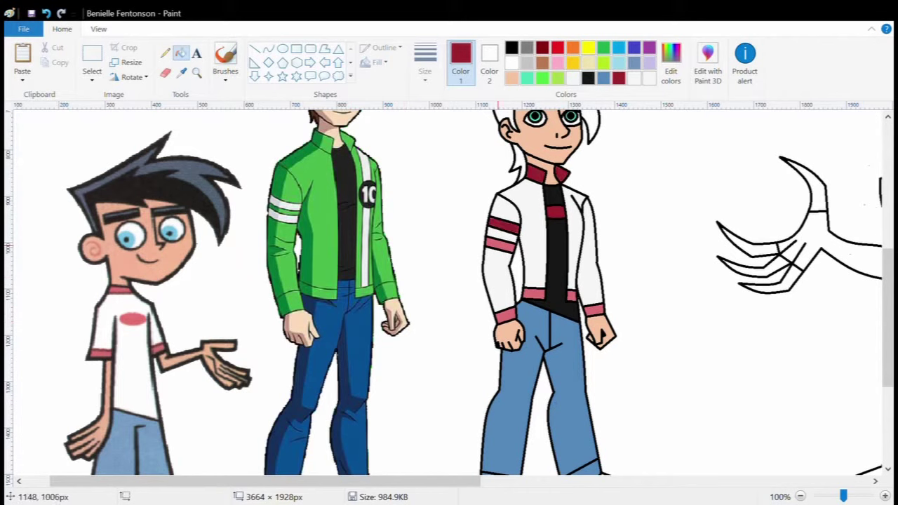
left_click(507, 242)
left_click(505, 316)
left_click(542, 296)
Step: Try a pale green mixed from the reference jacket's green on the first character's jacket sleeve and undo the fill
left_click(181, 72)
left_click(288, 245)
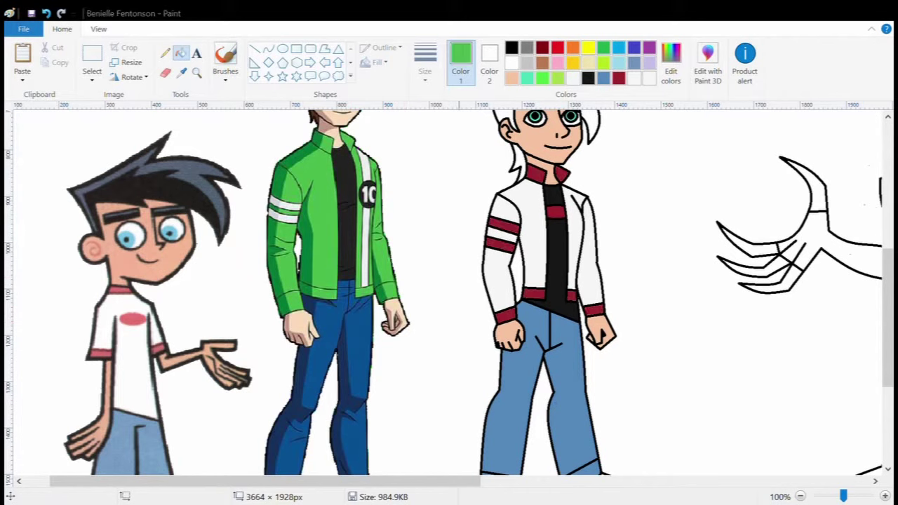
left_click(508, 273)
left_click(46, 13)
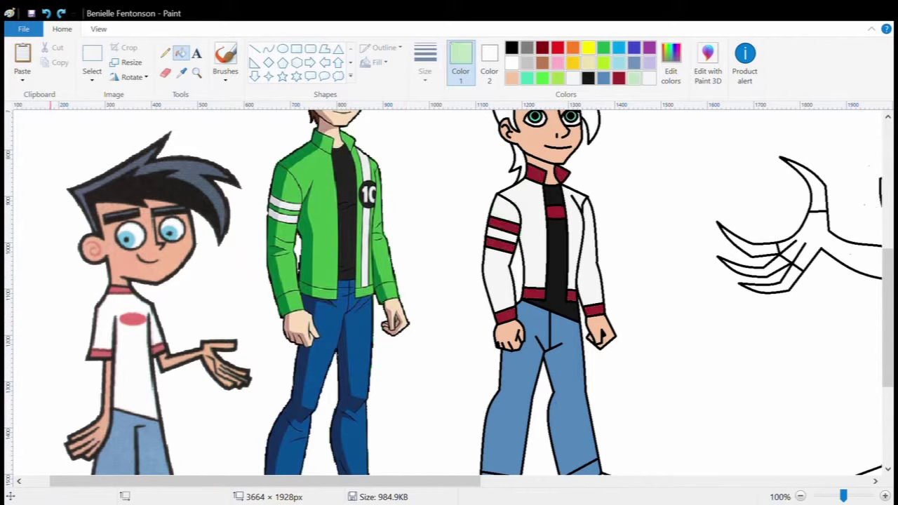
Step: Fill the toe caps, laces and soles of the first character's shoes with the jacket's off-white
left_click(181, 72)
left_click(674, 347)
scroll(517, 348, "down", 3)
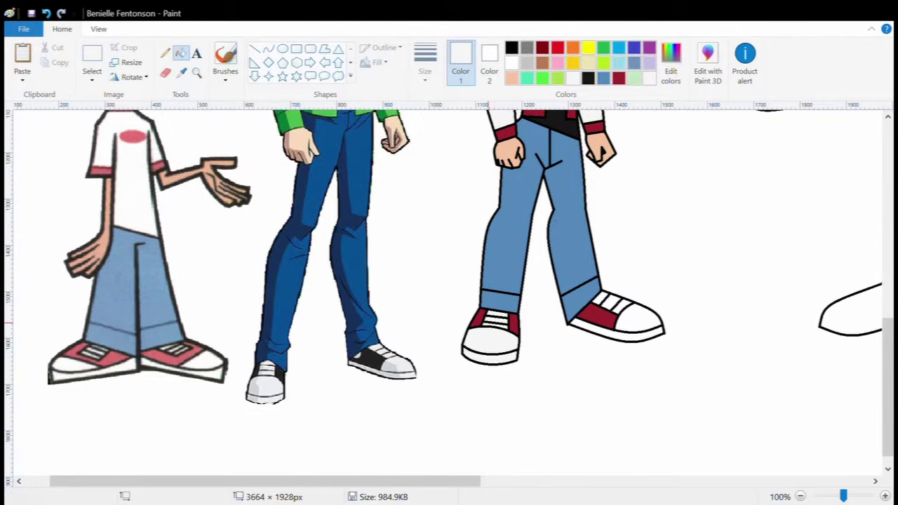
left_click(196, 71)
left_click(545, 279)
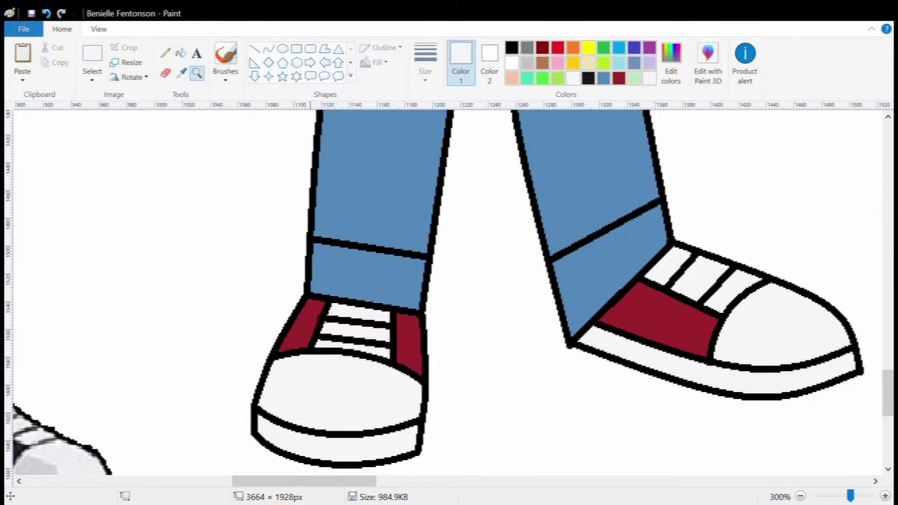
scroll(384, 449, "down", 2)
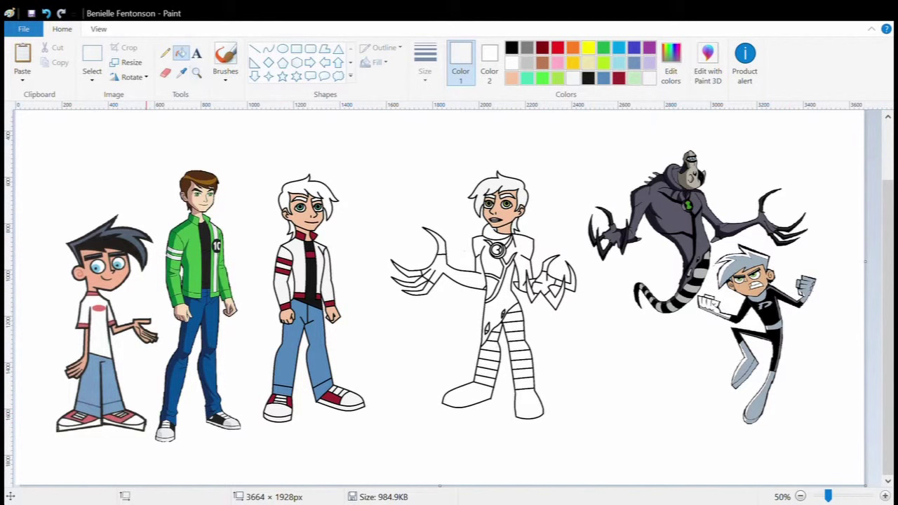
Step: Sample the brown-haired reference's hair colour, darken it, and fill the first character's hair and eyebrows with the dark brown
left_click(196, 71)
left_click(300, 227)
left_click(181, 72)
left_click(252, 200)
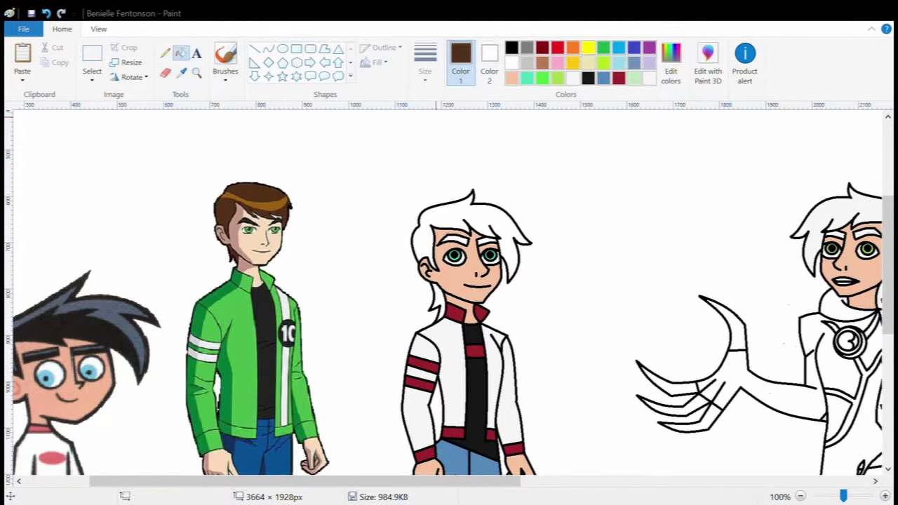
left_click(439, 224)
Step: Mix a lighter brown from the reference's hair and outline a curved highlight band across the first character's fringe
left_click(196, 71)
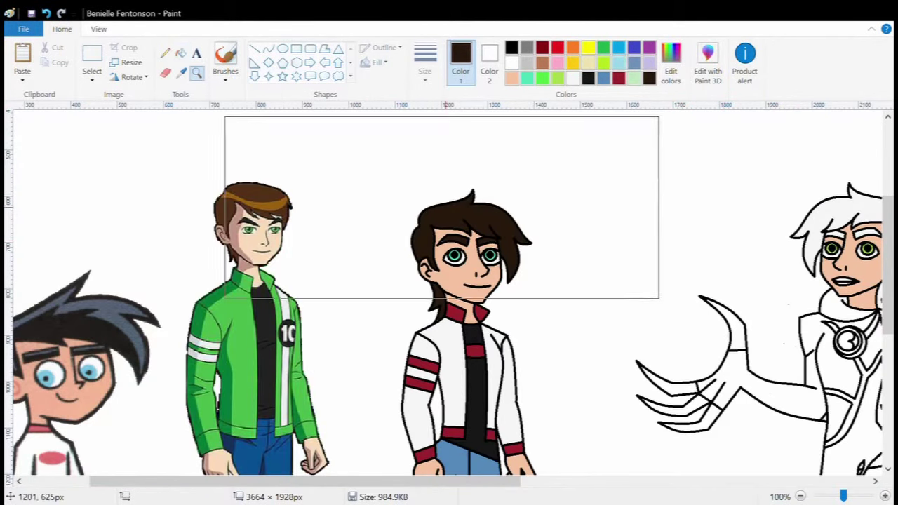
left_click(441, 206)
left_click(268, 48)
left_click(181, 72)
left_click(105, 203)
scroll(449, 288, "right", 1)
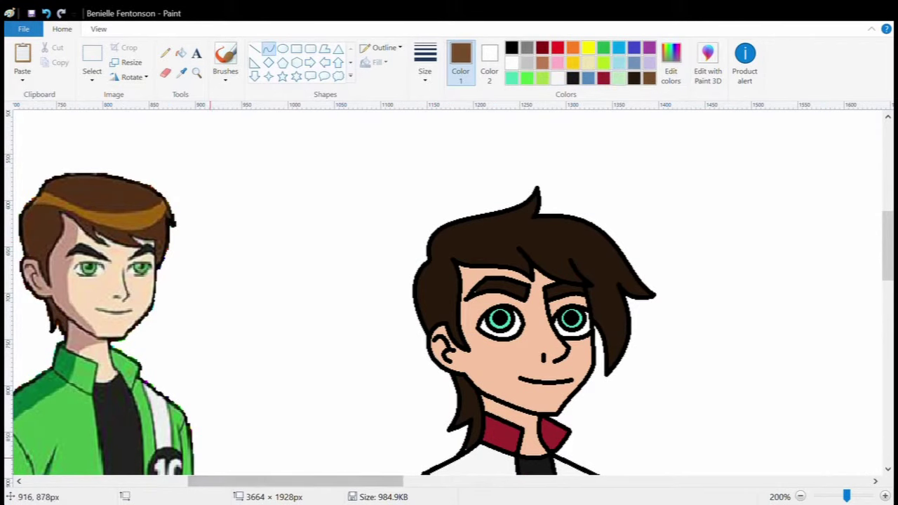
left_click_drag(423, 235, 600, 257)
left_click_drag(512, 246, 459, 249)
mouse_move(536, 266)
left_mouse_down()
mouse_move(624, 270)
mouse_move(600, 287)
left_mouse_up()
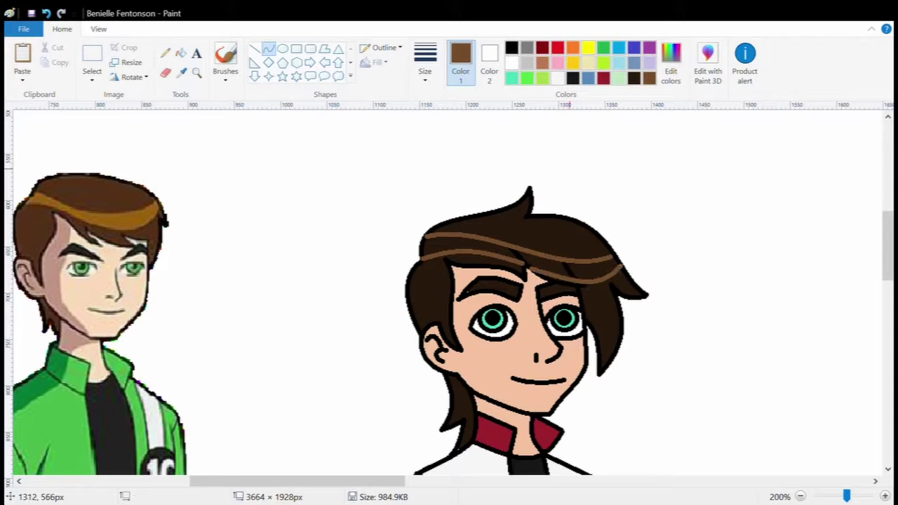
Step: Fill the outlined highlight band across the fringe with the lighter brown
left_click(181, 53)
left_click(551, 262)
left_click(615, 264)
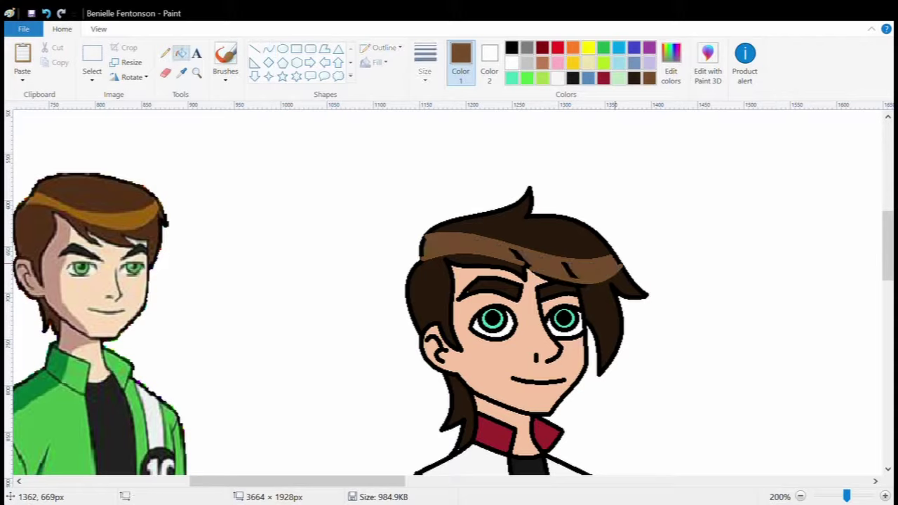
Step: Draw lighter brown highlight curves along the lock beside the face and over the crown of the hair
left_click(268, 48)
mouse_move(599, 282)
left_mouse_down()
mouse_move(609, 359)
mouse_move(602, 320)
mouse_move(607, 367)
mouse_move(588, 402)
left_mouse_up()
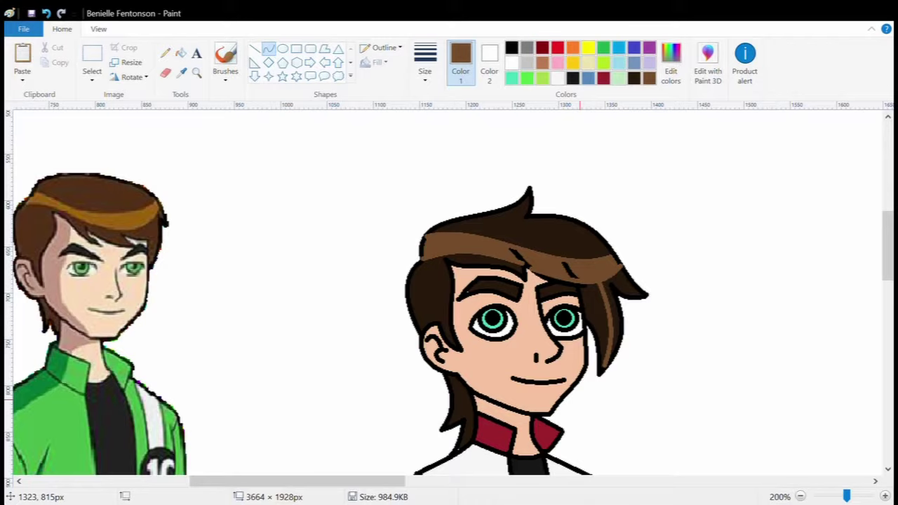
left_click_drag(536, 213, 491, 231)
left_click(487, 231)
Step: Add lighter brown highlight curves at the back of the head and nape, and fill the outlined hair areas with that brown
scroll(449, 288, "left", 10)
scroll(449, 288, "down", 5)
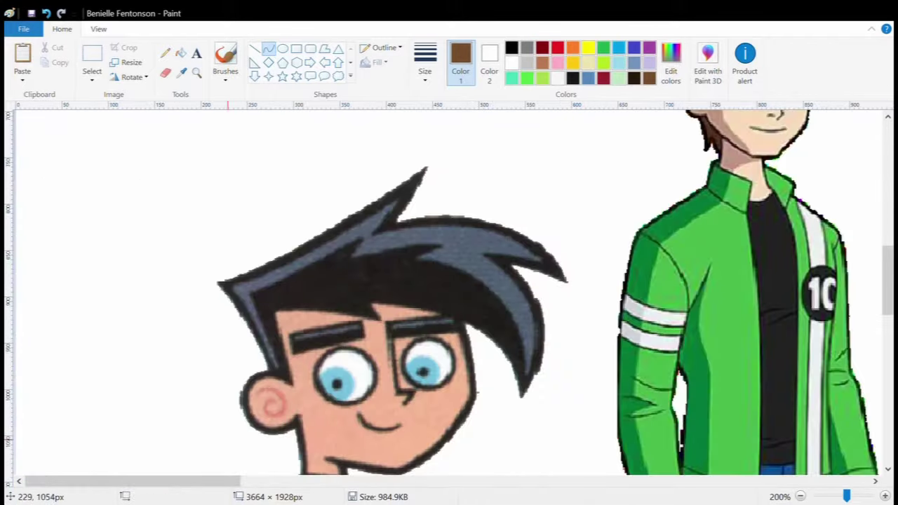
scroll(449, 287, "right", 9)
scroll(449, 288, "up", 5)
left_click_drag(469, 261, 456, 328)
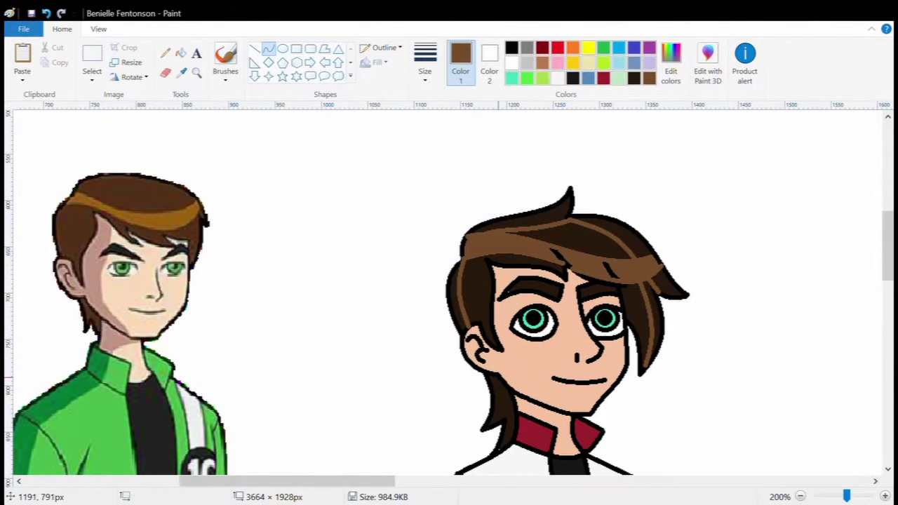
left_click_drag(503, 376, 499, 421)
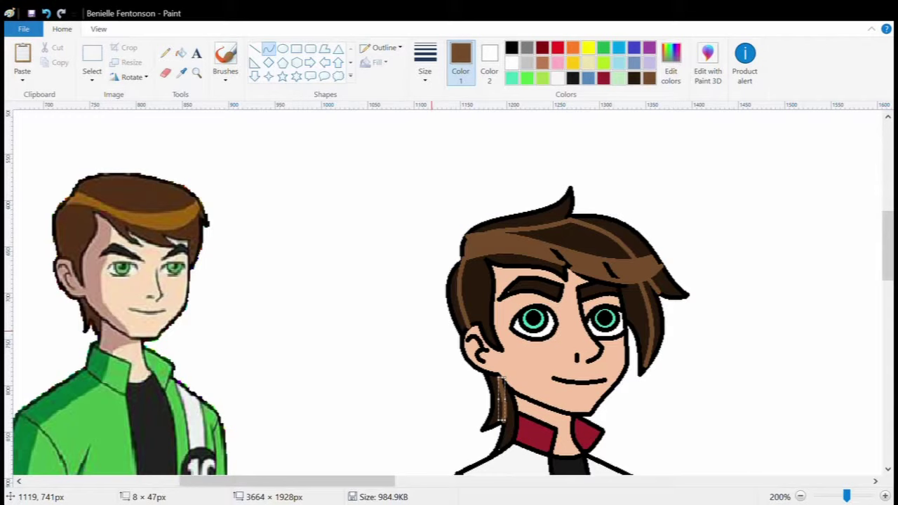
left_click(180, 53)
left_click(628, 236)
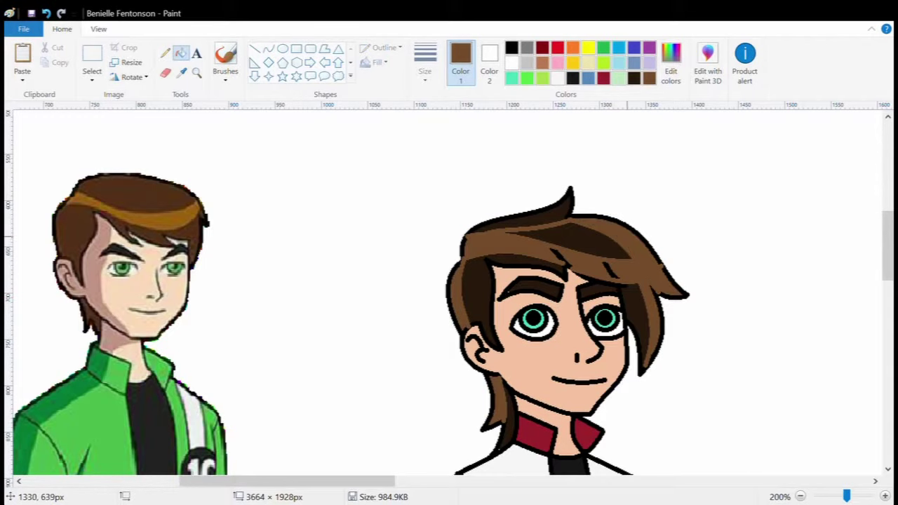
Step: Sample the first character's dark brown hair color and draw curves separating the fringe highlight band from the crown and back-of-head highlights
scroll(627, 238, "down", 3)
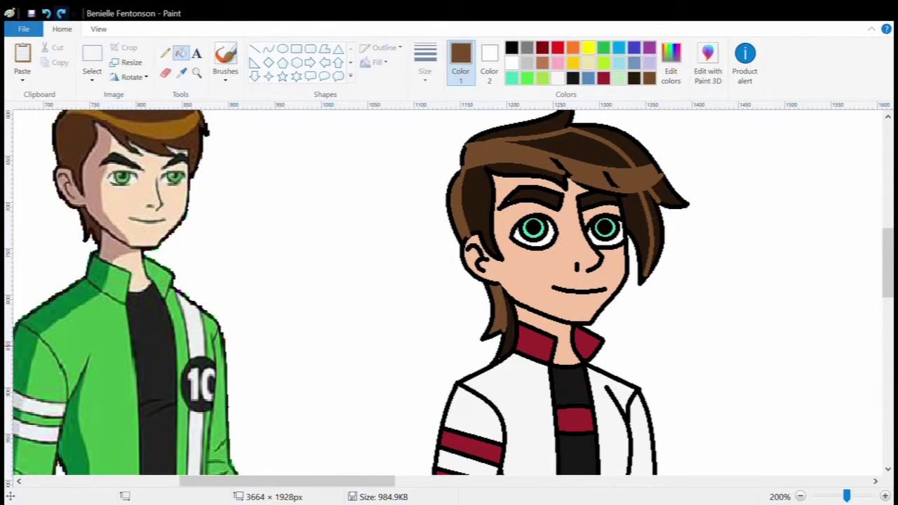
left_click(197, 72)
left_click(518, 147)
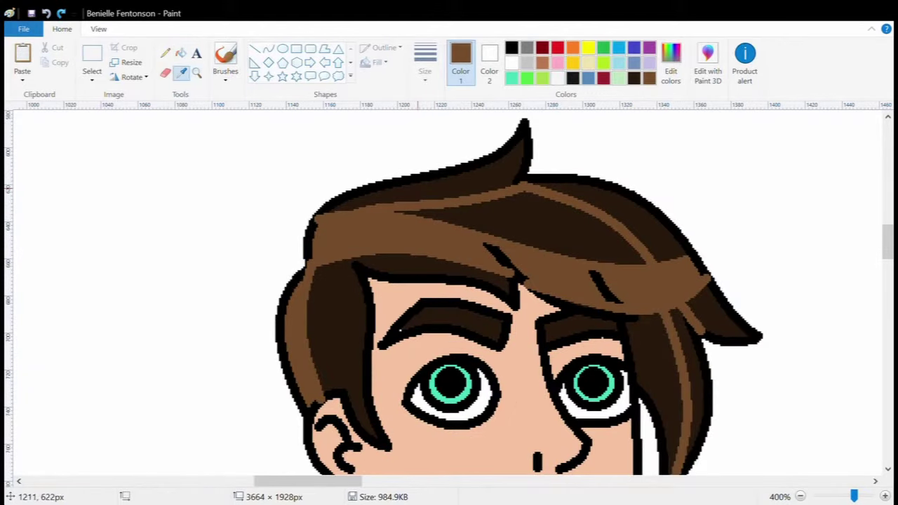
left_click(418, 189)
left_click_drag(333, 203, 444, 205)
left_click_drag(296, 288, 309, 276)
left_click(404, 335)
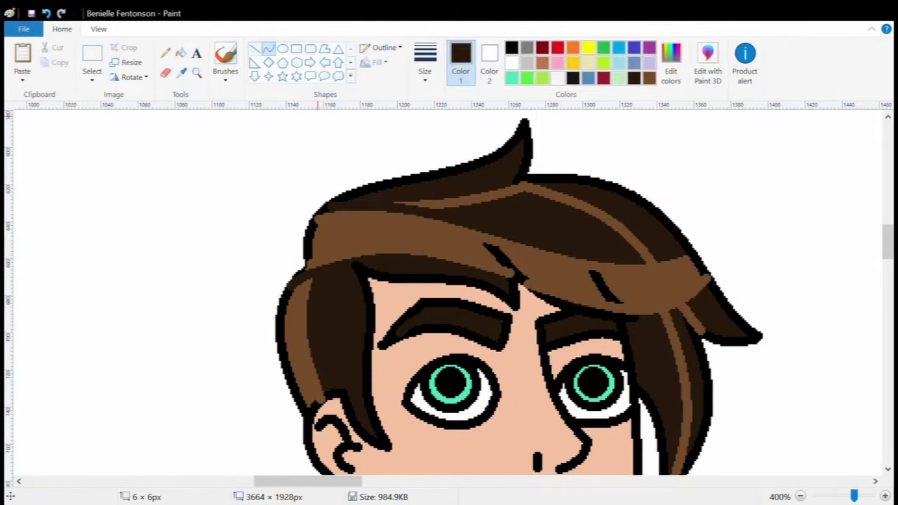
Step: Cut the thin crown and face-lock highlights off the fringe band and fill them, plus the back and nape highlights, with dark brown
left_click(254, 48)
left_click(666, 311)
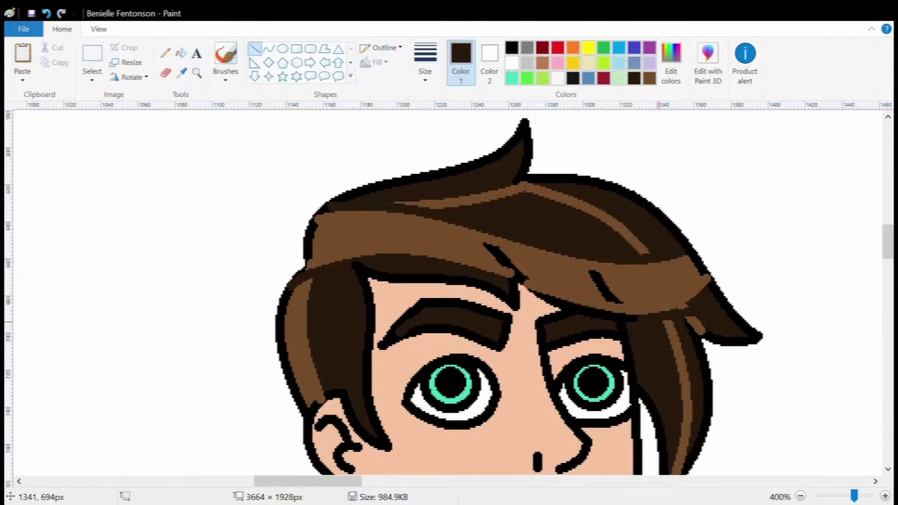
left_click(181, 53)
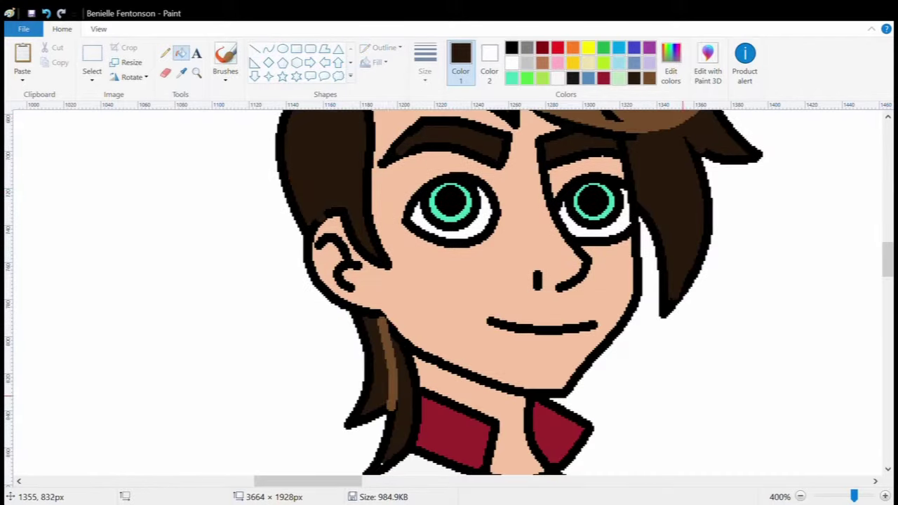
scroll(505, 316, "down", 3)
left_click(254, 48)
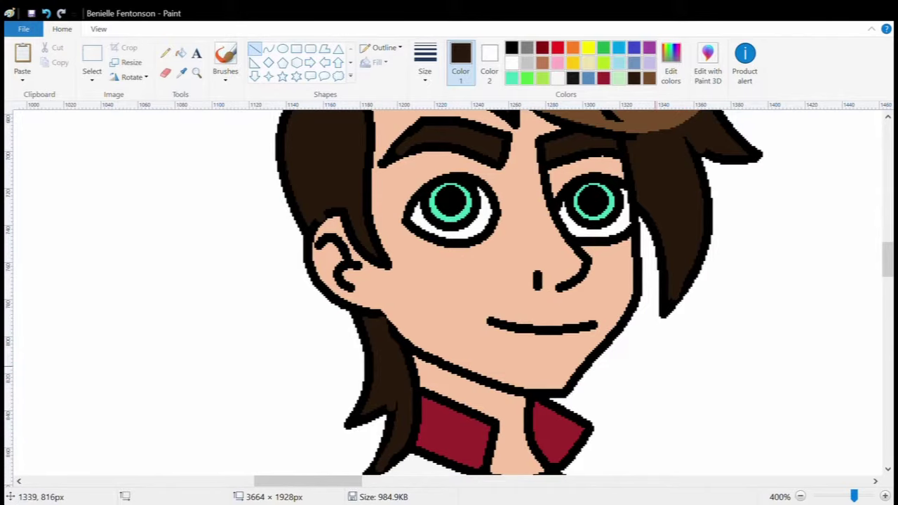
Step: Sample the off-white of the second character's hair and fill every second band on the thighs and knees with it
scroll(458, 294, "down", 3, "ctrl")
scroll(477, 295, "right", 3)
left_click(181, 71)
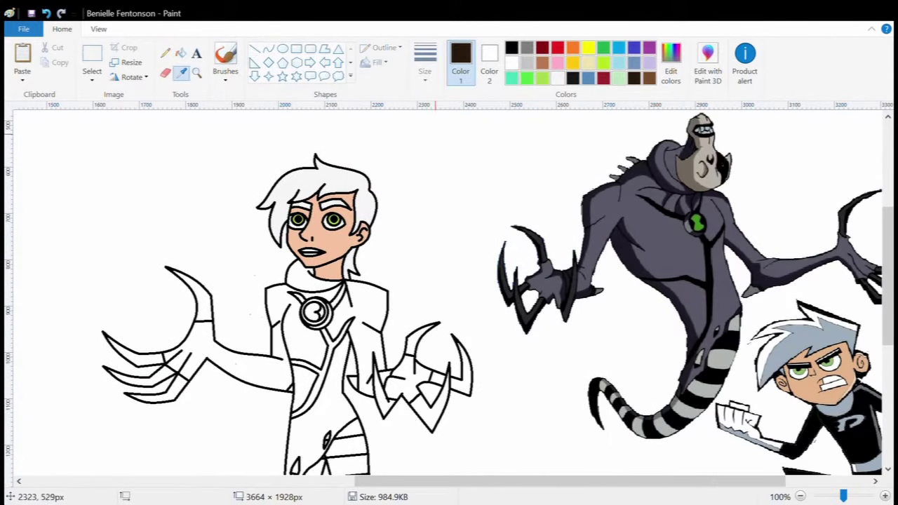
left_click(354, 245)
scroll(357, 260, "down", 3)
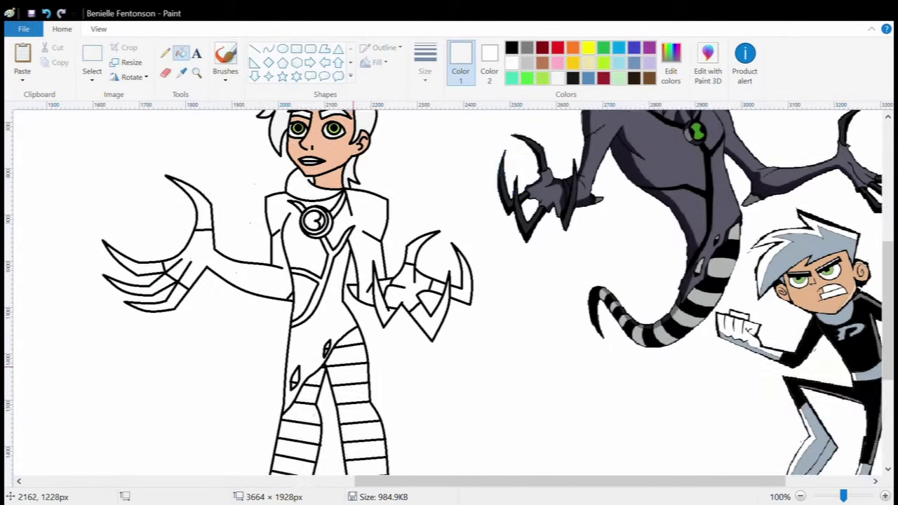
scroll(313, 275, "up", 2, "ctrl")
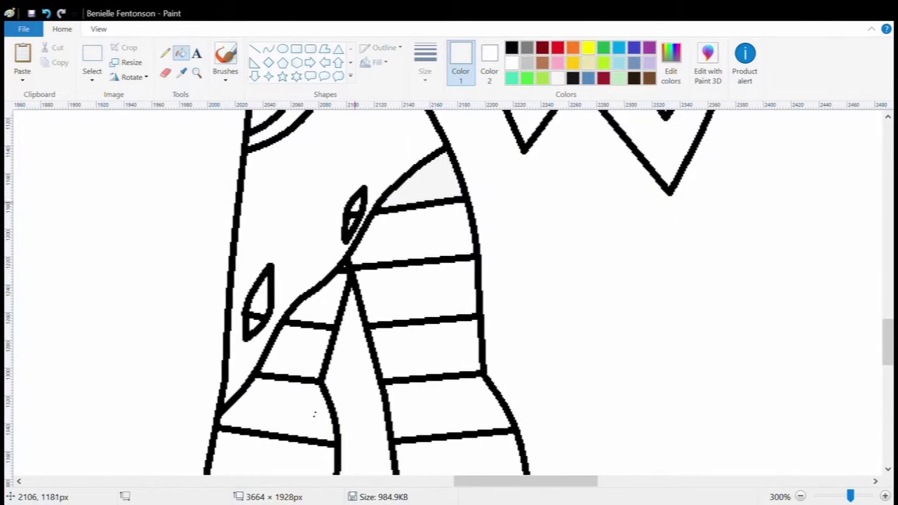
left_click(362, 280)
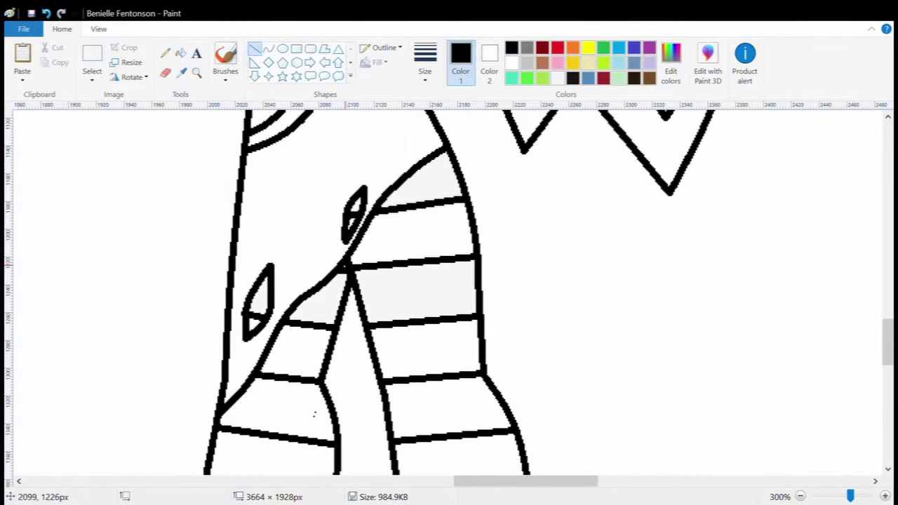
left_click(430, 393)
left_click(314, 418)
Step: Fill every second band on both of the second character's shins with the off-white
scroll(295, 417, "down", 3)
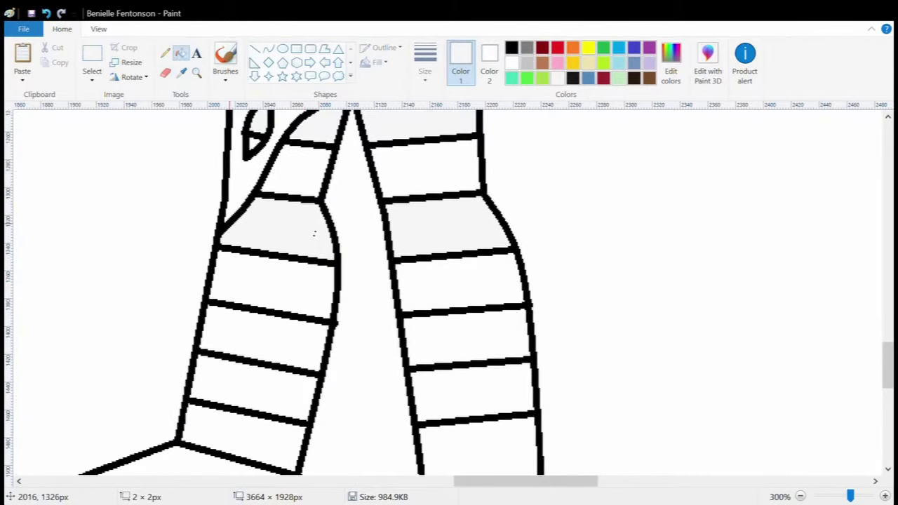
scroll(294, 295, "down", 2)
scroll(449, 294, "down", 3)
scroll(449, 294, "up", 5)
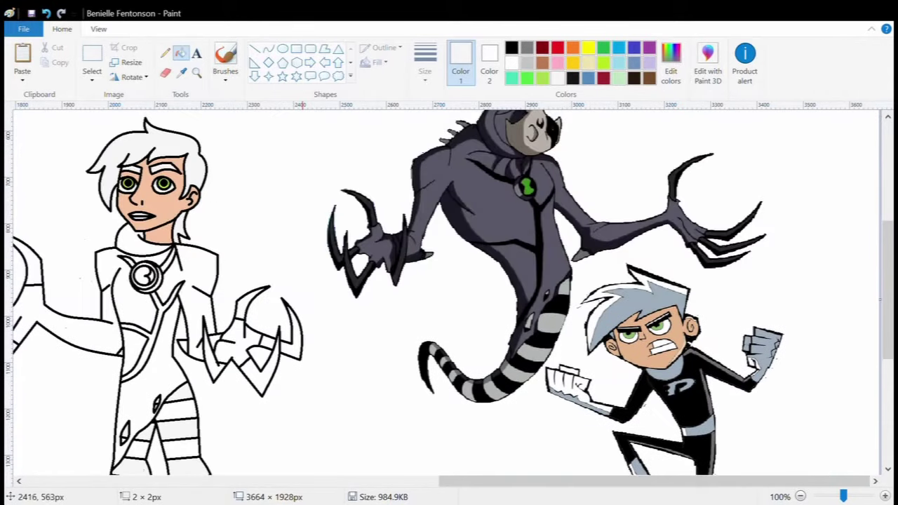
Step: Sample the alien's purple-grey and fill the second character's torso, shoulders, sleeves and outstretched hand with it
left_click(181, 72)
left_click(505, 210)
scroll(378, 253, "up", 1)
left_click(299, 309)
left_click(224, 295)
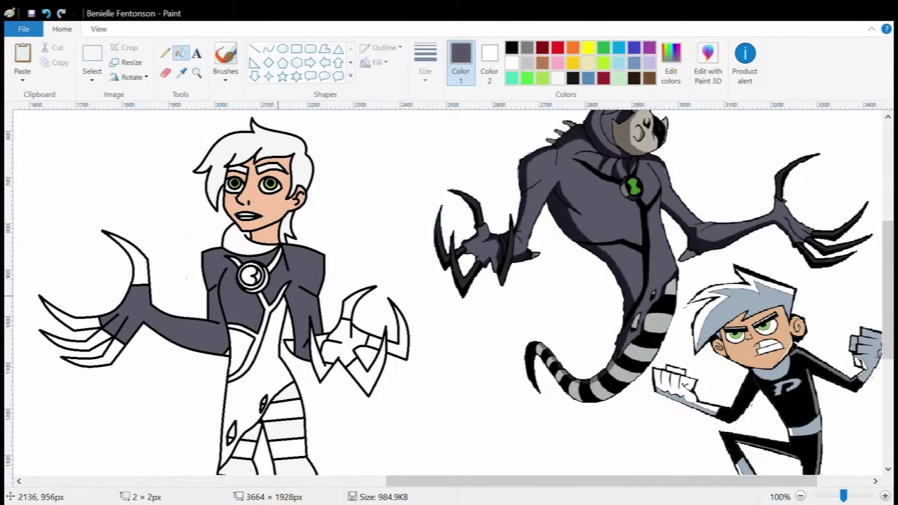
left_click(270, 329)
left_click(238, 351)
Step: Sample the near-black of the first character's shirt and fill the branching straps across the second character's torso
left_click(181, 72)
left_click(239, 241)
left_click(181, 71)
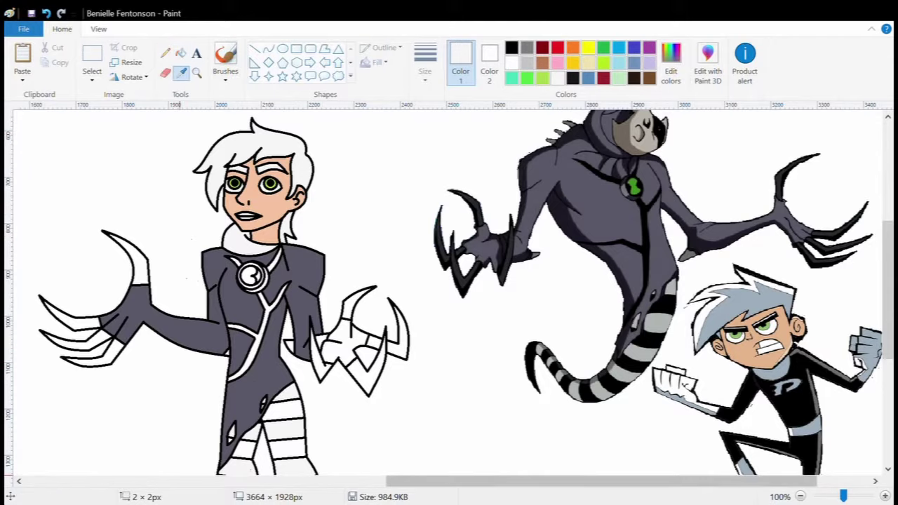
scroll(393, 315, "left", 15)
left_click(609, 329)
scroll(411, 320, "right", 12)
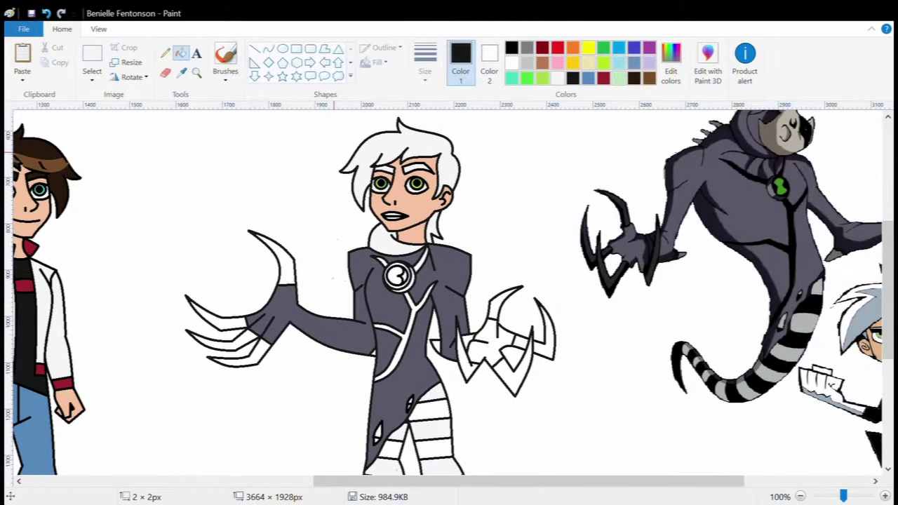
left_click(387, 350)
left_click(400, 341)
left_click(419, 261)
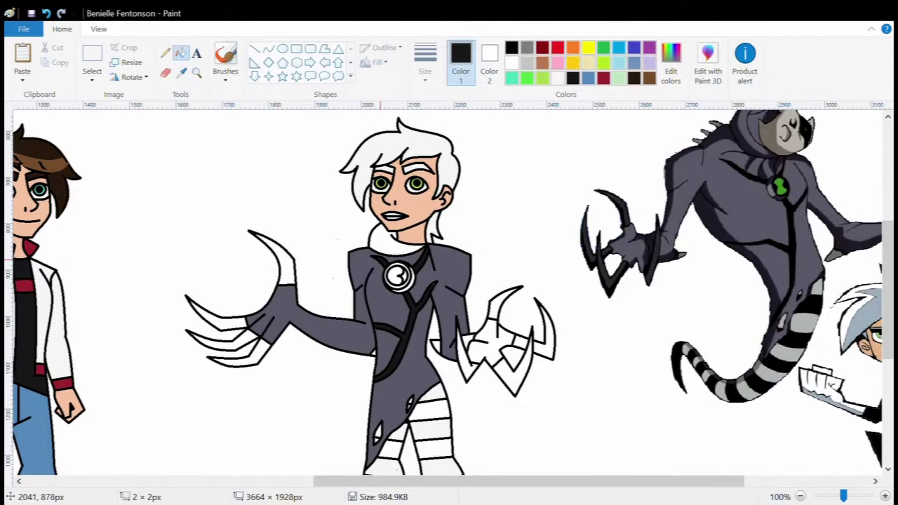
Step: Fill the second character's high collar with off-white
left_click(197, 72)
left_click(449, 319)
left_click(449, 319)
left_click(255, 49)
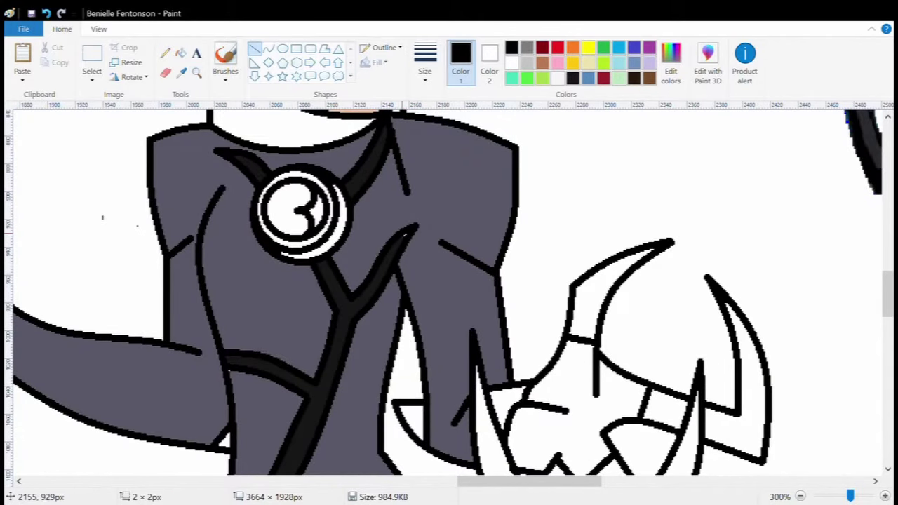
scroll(412, 304, "down", 1)
left_click(181, 53)
left_click(181, 72)
left_click(376, 190)
scroll(449, 280, "down", 1)
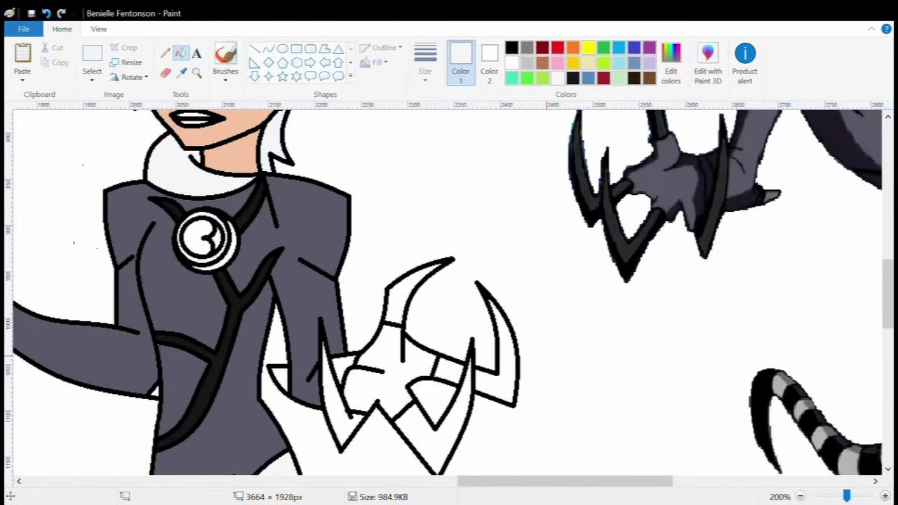
Step: Sample the suit's purple-grey and fill the second character's unfilled clawed hand beside the hip
left_click(800, 496)
left_click_drag(631, 481, 561, 481)
left_click(181, 71)
left_click(350, 203)
left_click(421, 242)
Step: Sample the straps' near-black and fill the elbow spike and all claws of the hand beside the hip
left_click(181, 71)
left_click(331, 250)
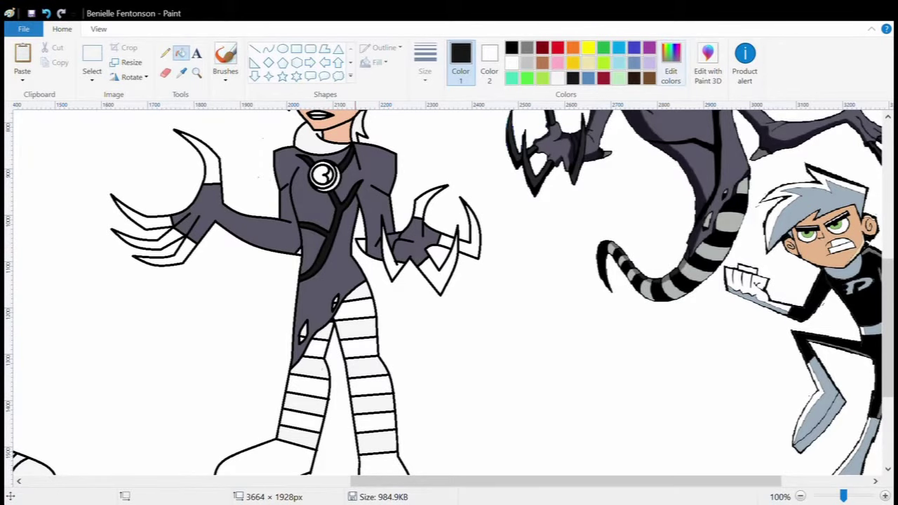
left_click(393, 252)
left_click(428, 202)
left_click(469, 232)
left_click(446, 242)
left_click(438, 270)
Step: Fill the second character's high collar with the purple-grey sampled from the suit
scroll(302, 280, "up", 3)
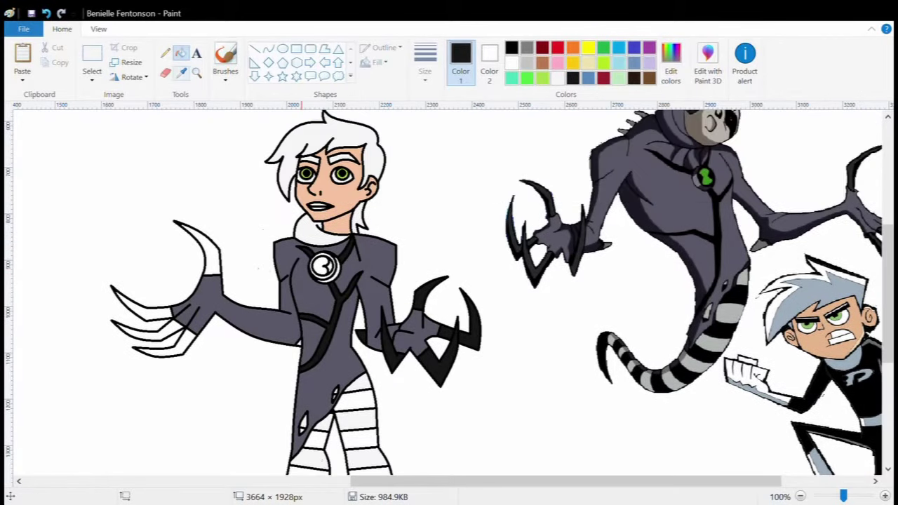
left_click(181, 72)
left_click(337, 294)
left_click(333, 227)
Step: Sample the near-black again and fill the four claws of the outstretched hand
left_click(181, 71)
left_click(204, 249)
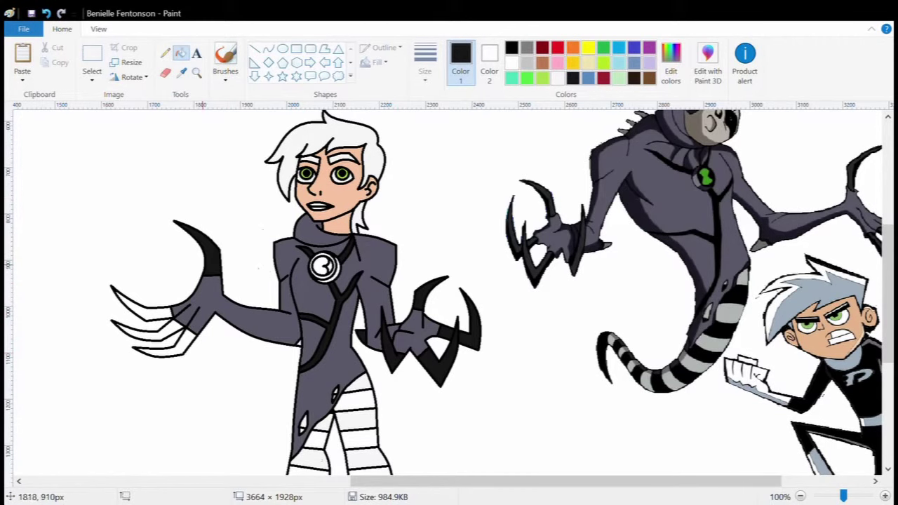
left_click(144, 306)
left_click(150, 330)
left_click(167, 342)
Step: Fill the remaining alternate bands on both legs with near-black
left_click(355, 400)
scroll(316, 344, "down", 3)
left_click(315, 348)
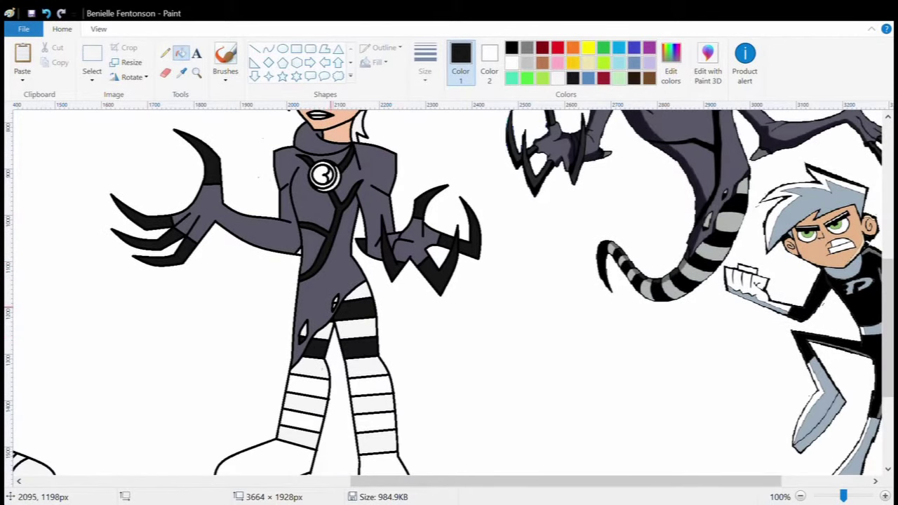
left_click(197, 72)
left_click(407, 336)
left_click(392, 330)
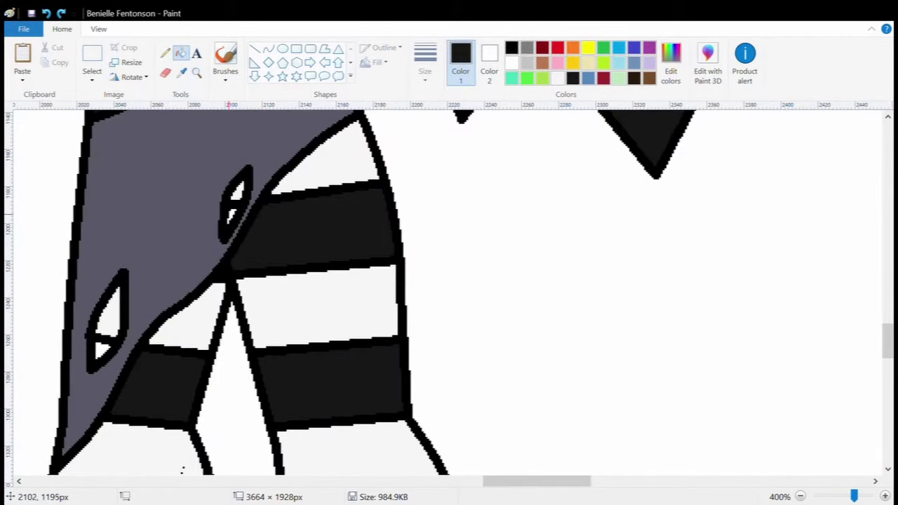
scroll(280, 281, "down", 5)
left_click(126, 265)
left_click(99, 403)
left_click(376, 263)
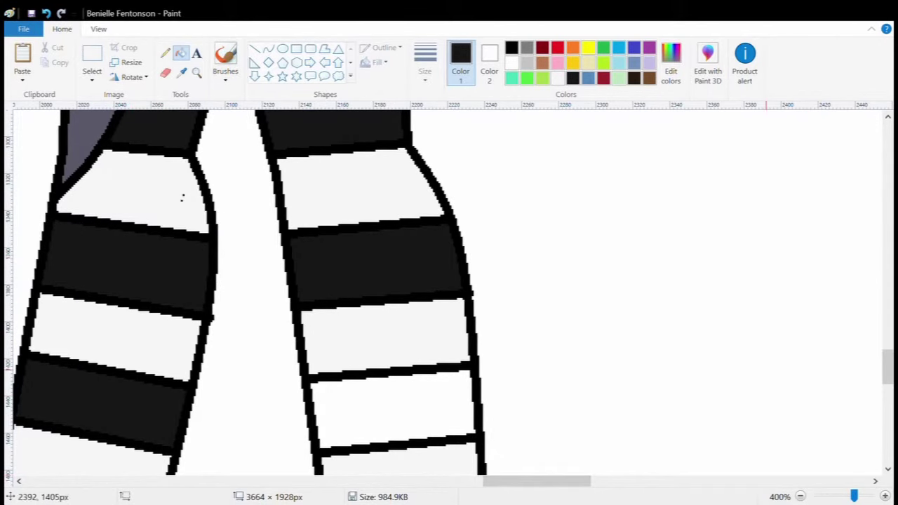
Step: Sample the grey from the alien's chest badge and draw a short grey line dividing the outer ring of the second character's badge
left_click(800, 496)
left_click(799, 496)
left_click(800, 495)
scroll(207, 338, "up", 5)
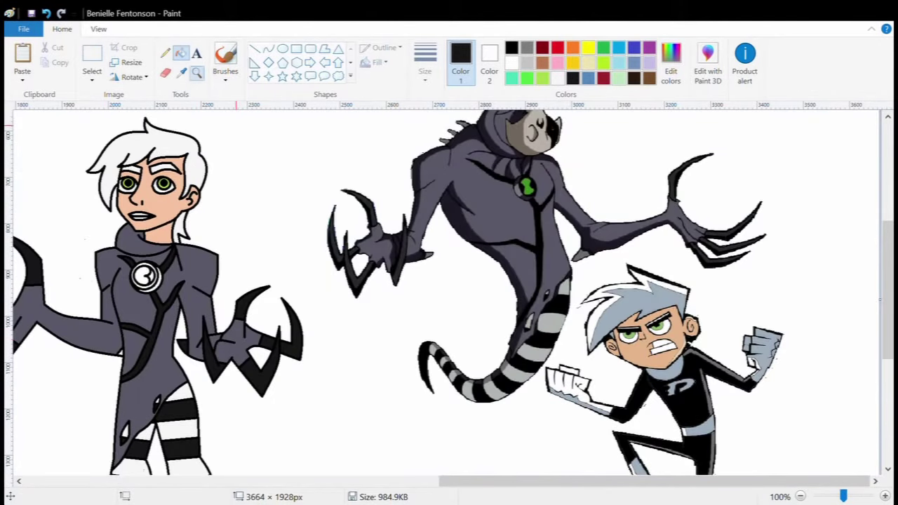
left_click(197, 72)
left_click(575, 148)
left_click(472, 231)
left_click_drag(684, 481, 597, 481)
left_click(197, 73)
left_click(229, 192)
left_click(254, 47)
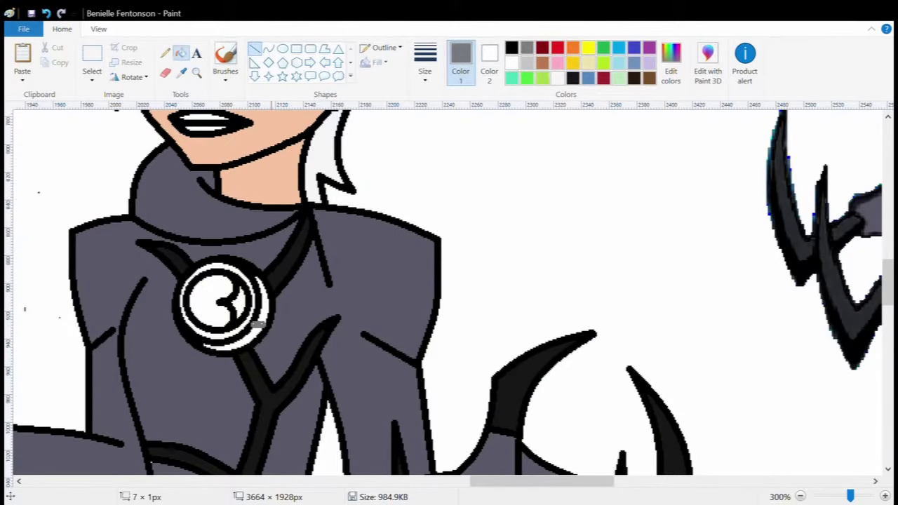
Step: Fill the divided outer ring of the chest badge with grey on its side segment and dark grey on its lower segment
scroll(416, 316, "right", 15)
left_click(181, 72)
left_click(371, 296)
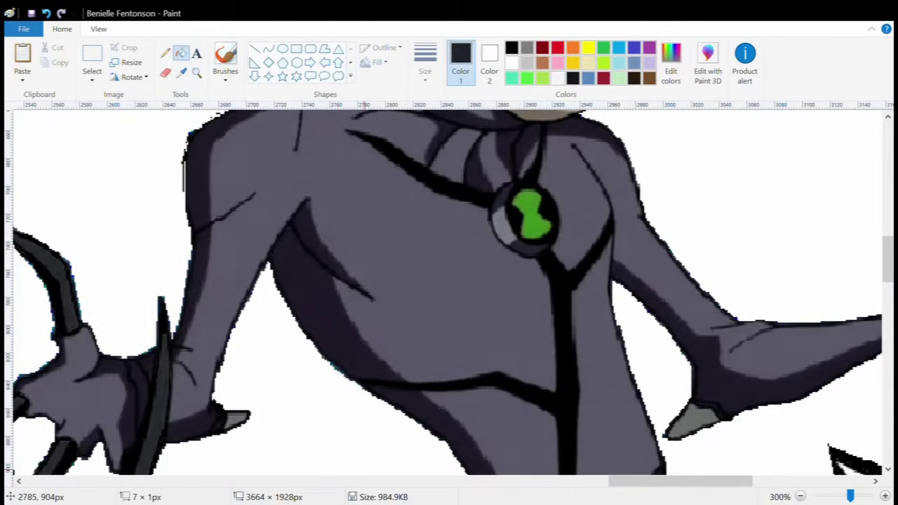
scroll(449, 292, "left", 10)
scroll(449, 292, "down", 3)
left_click(181, 72)
left_click(449, 254)
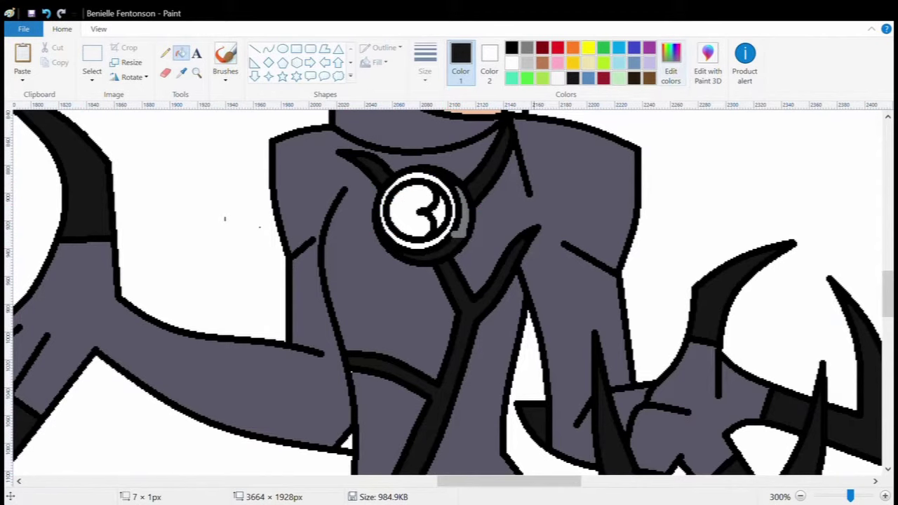
left_click(450, 232)
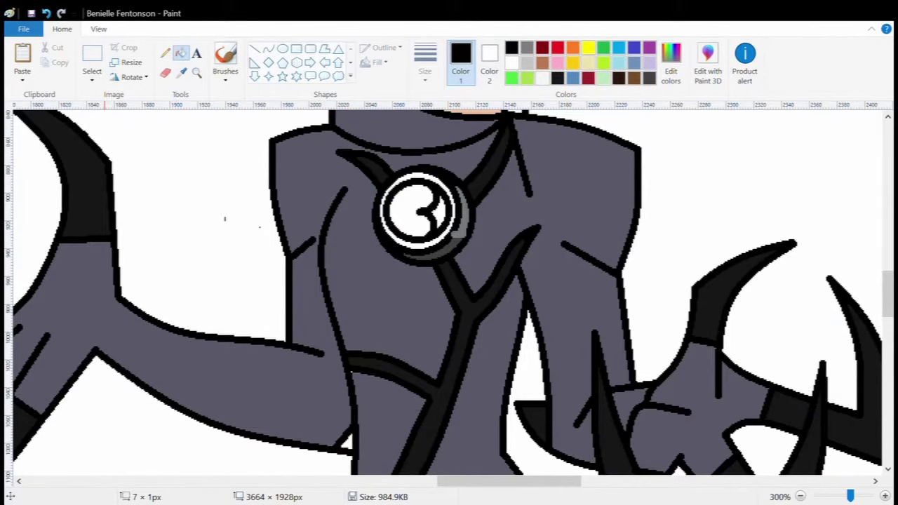
Step: Sample the near-black and fill the white inner ring of the second character's chest badge with it
scroll(224, 219, "right", 5)
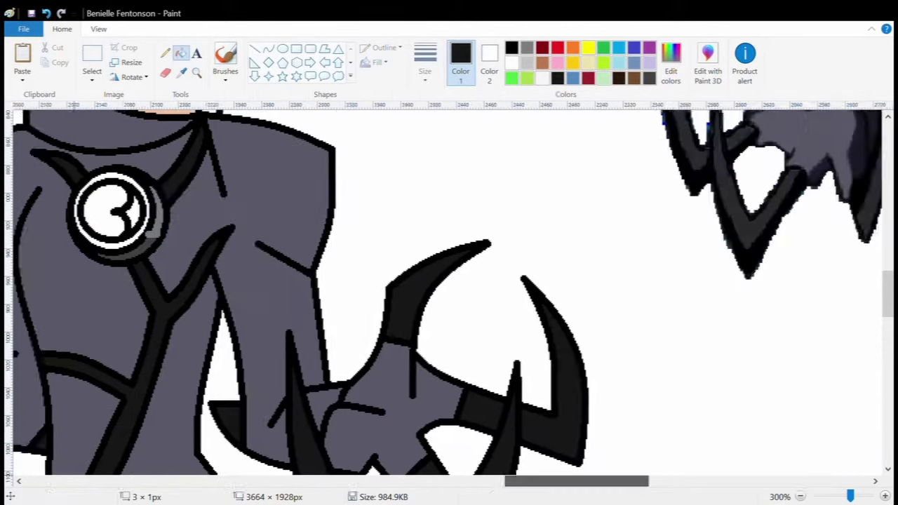
scroll(334, 300, "left", 4)
scroll(333, 299, "up", 3)
scroll(333, 300, "down", 2)
left_click(376, 303)
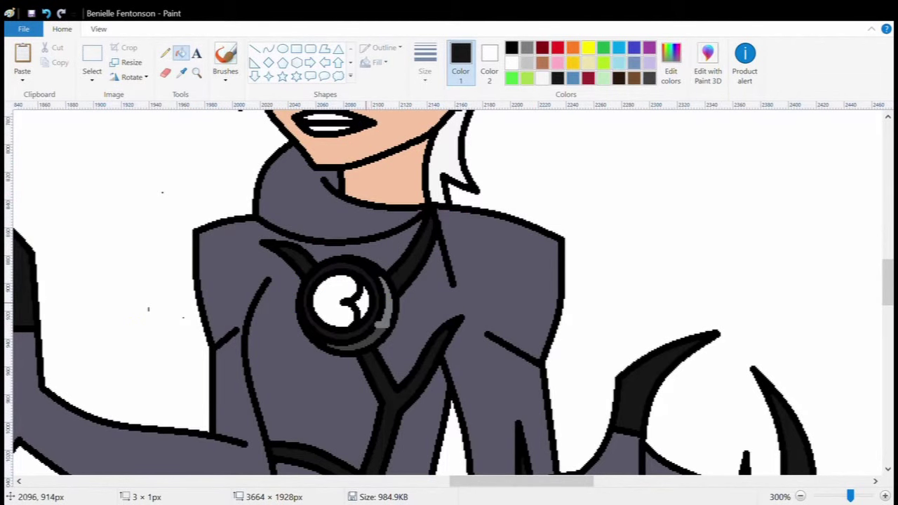
scroll(814, 355, "down", 1)
Step: Sample the green of the second character's iris and fill the center symbol of the chest badge with it
left_click(181, 73)
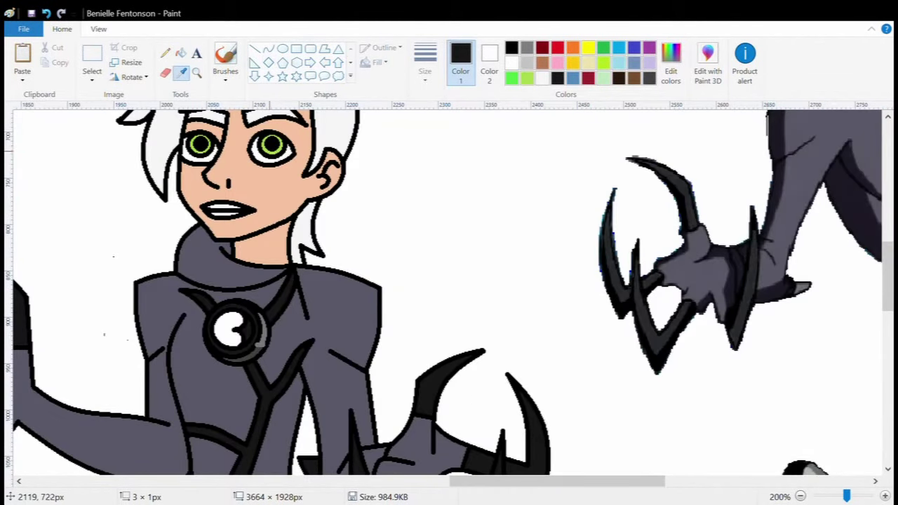
left_click(277, 153)
left_click(229, 329)
left_click(157, 154)
key("ctrl+z")
key("ctrl+y")
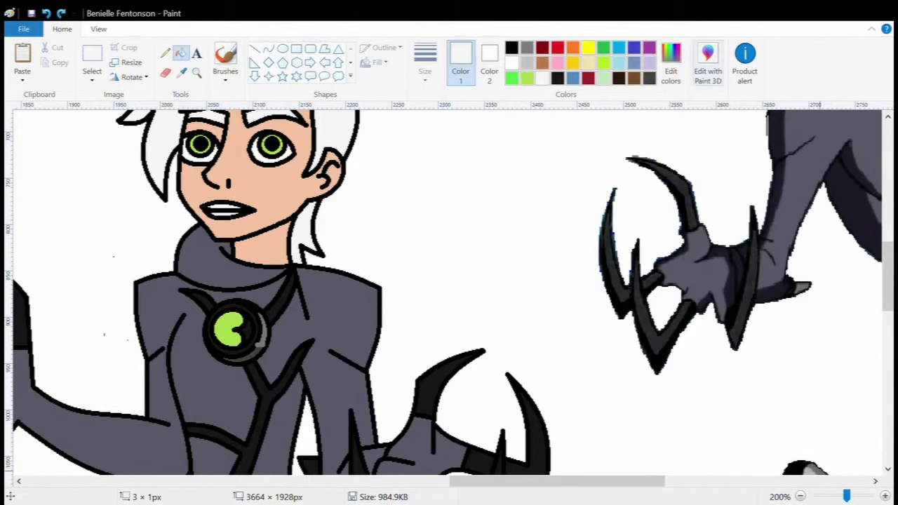
Step: Draw the upper lip above the first fused character's mouth line with a salmon-pink curve
key("ctrl+Page_Down")
key("ctrl+Page_Down")
left_click(196, 72)
left_click(596, 267)
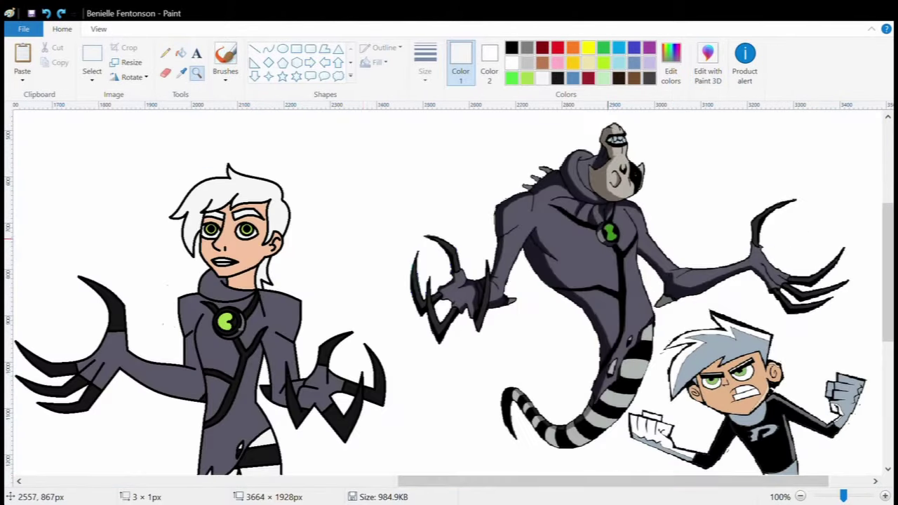
left_click(309, 203)
left_click(309, 210)
left_click(287, 267)
left_click(181, 73)
left_click(289, 265)
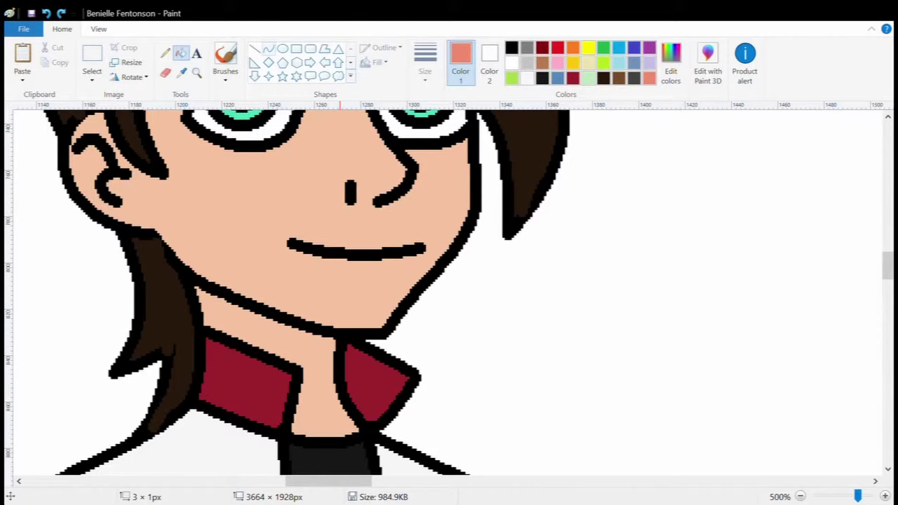
left_click(269, 48)
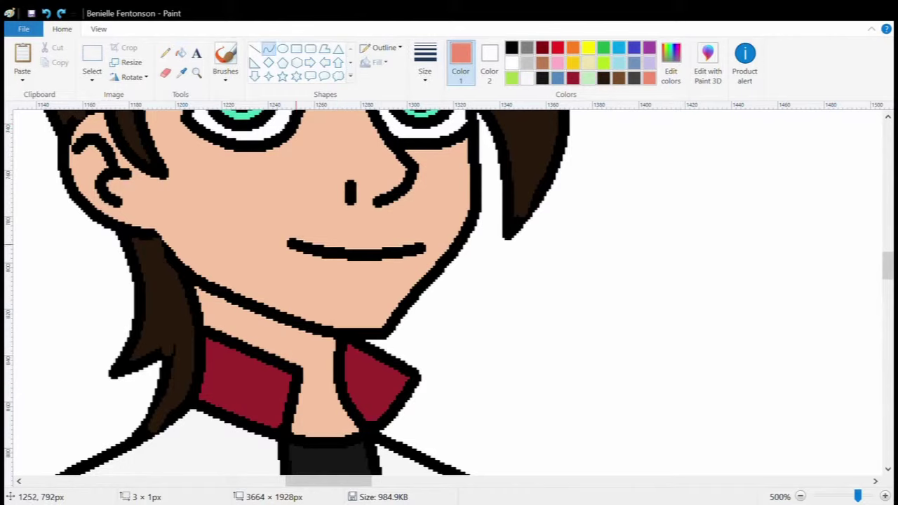
mouse_move(289, 245)
left_mouse_down()
mouse_move(424, 248)
mouse_move(398, 228)
left_mouse_up()
left_click_drag(290, 245, 409, 245)
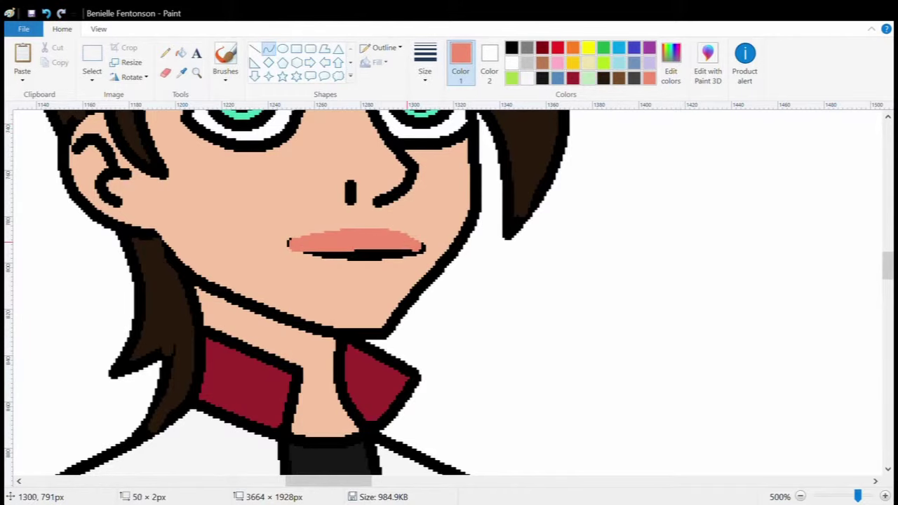
Step: Curve the lower lip beneath the first fused character's mouth line and fill both lips with salmon pink
left_click_drag(330, 259, 320, 286)
left_click_drag(393, 263, 404, 293)
left_click(181, 54)
left_click(363, 240)
left_click(327, 270)
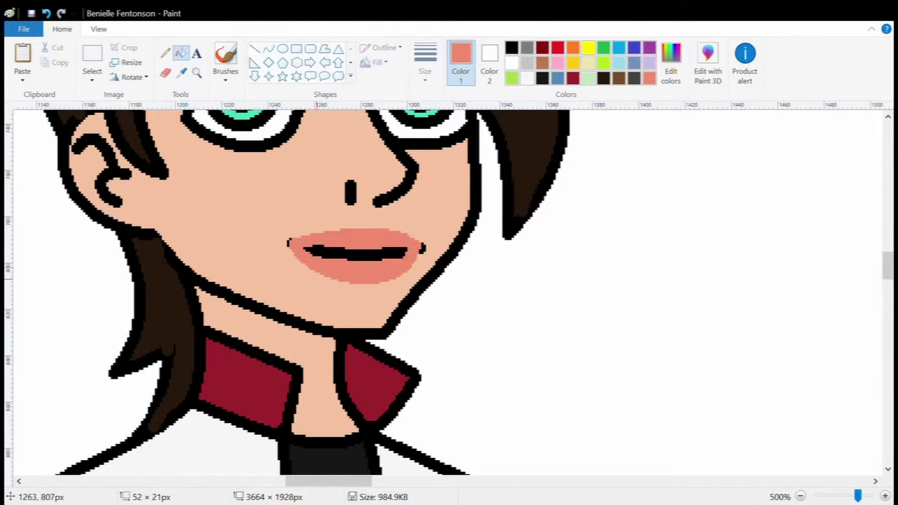
Step: Draw a salmon-pink curve over the second fused character's open mouth as the upper lip outline, undoing and redrawing misplaced curves
left_click_drag(857, 496, 827, 496)
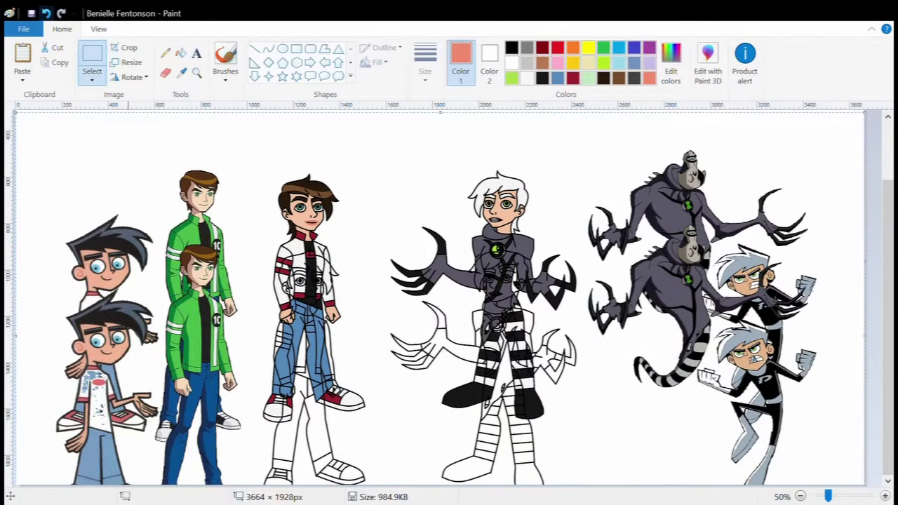
key("ctrl+Page_Down")
left_click(197, 72)
left_click(481, 228)
left_click(326, 225)
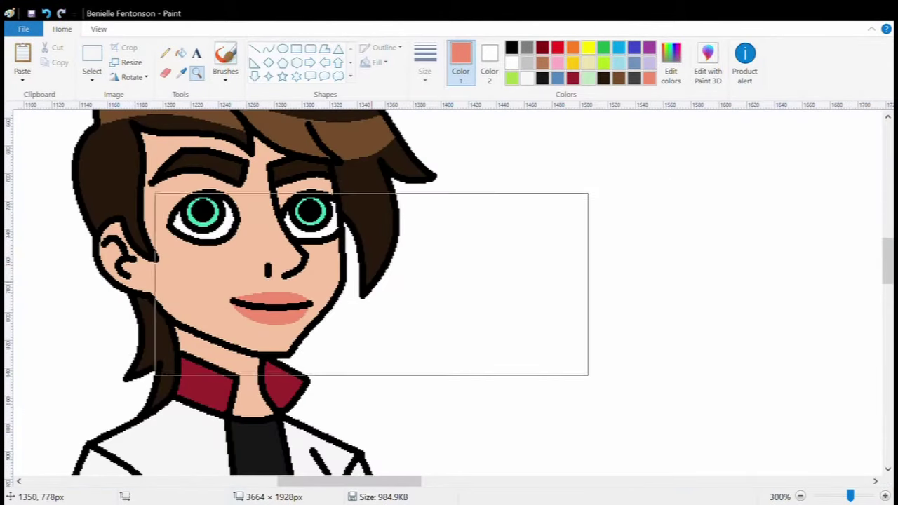
scroll(318, 258, "right", 5)
left_click(500, 222)
left_click_drag(295, 232, 411, 233)
mouse_move(330, 210)
left_mouse_down()
mouse_move(304, 169)
mouse_move(382, 168)
left_mouse_up()
key("ctrl+z")
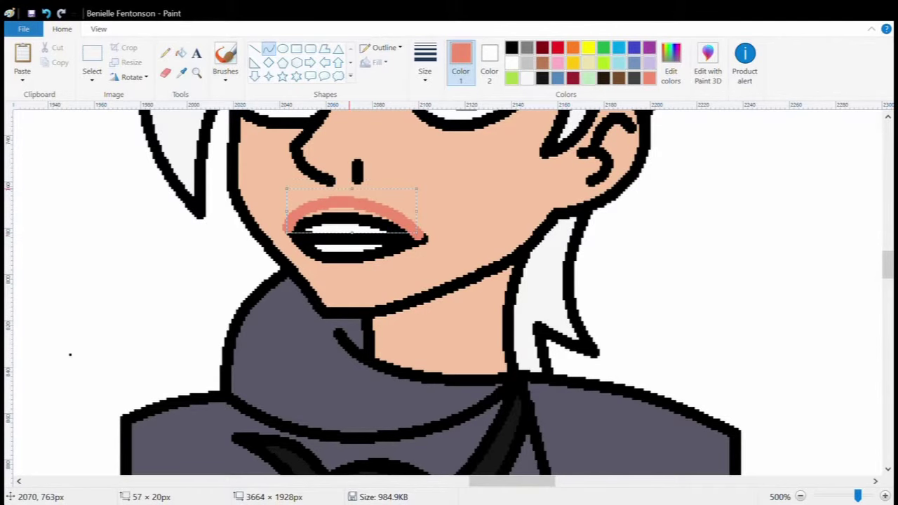
key("ctrl+z")
scroll(330, 295, "up", 3)
mouse_move(294, 322)
left_mouse_down()
mouse_move(417, 324)
mouse_move(381, 280)
mouse_move(393, 285)
mouse_move(364, 276)
left_mouse_up()
left_click(46, 13)
mouse_move(289, 319)
left_mouse_down()
mouse_move(350, 290)
mouse_move(330, 288)
mouse_move(415, 326)
mouse_move(374, 291)
left_mouse_up()
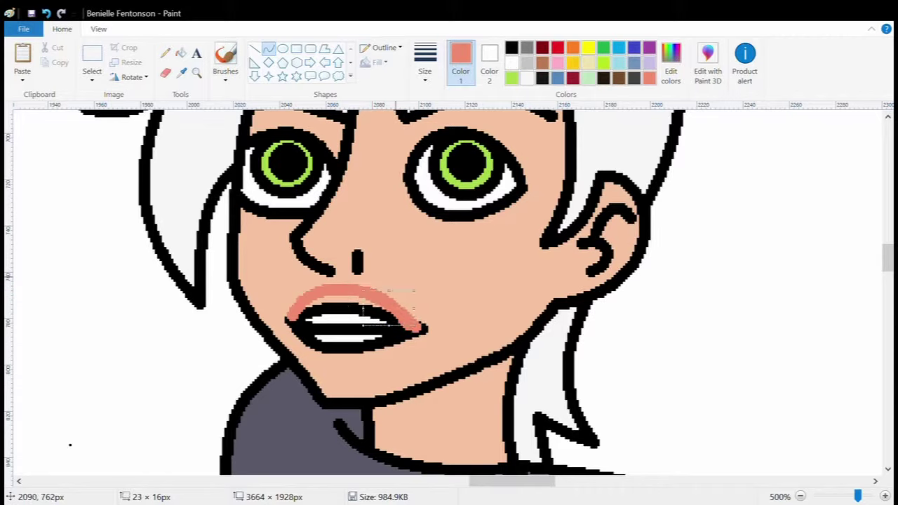
Step: Sample the face's skin tone and trim the outer edge of the second character's upper lip with a short line
left_click(182, 72)
left_click(270, 239)
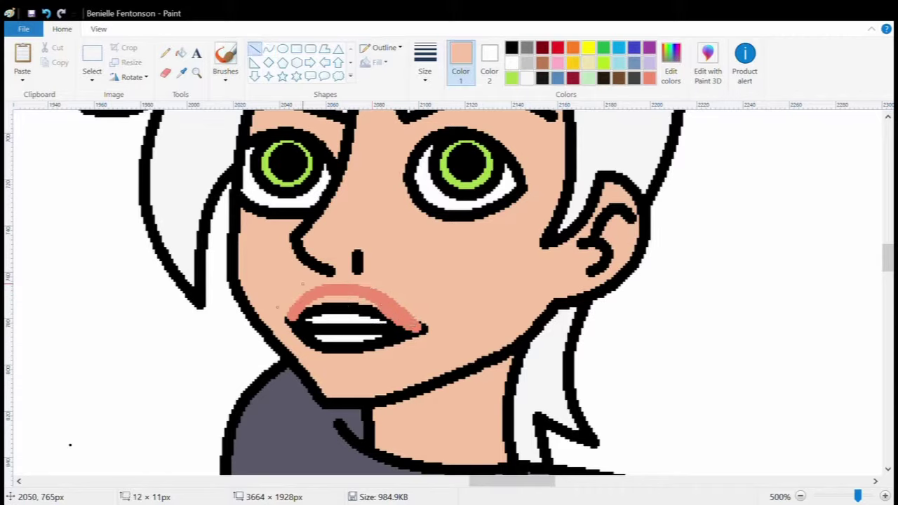
left_click(268, 48)
Step: Sample the salmon pink from the upper lip and curve the lower lip outline around the second character's mouth
left_click(182, 73)
left_click(308, 298)
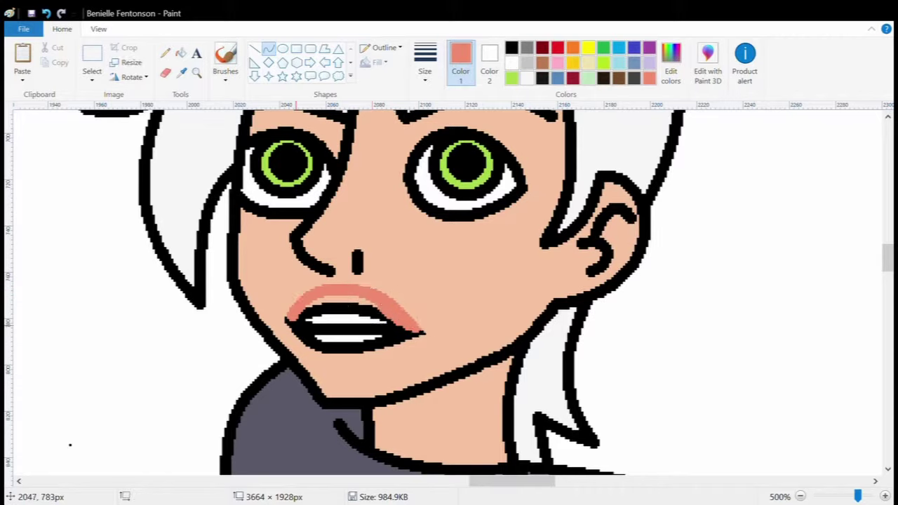
left_click_drag(289, 320, 347, 372)
mouse_move(317, 345)
left_mouse_down()
mouse_move(296, 346)
mouse_move(331, 382)
mouse_move(405, 359)
mouse_move(420, 333)
left_mouse_up()
left_click_drag(385, 354, 371, 366)
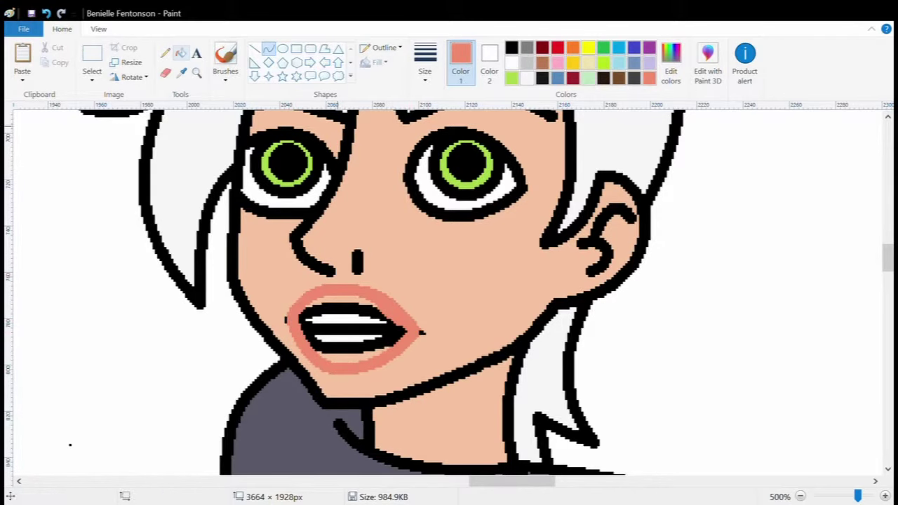
Step: Select a rectangular area of about 1109 × 591 px around the upper part of the alien reference character
left_click(197, 72)
scroll(517, 401, "down", 6)
scroll(518, 401, "up", 1)
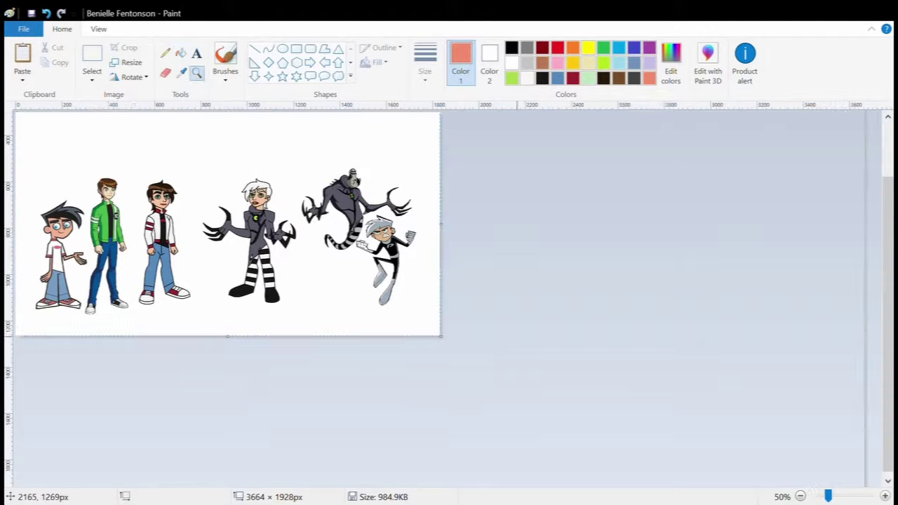
scroll(518, 401, "up", 2)
scroll(722, 452, "down", 2)
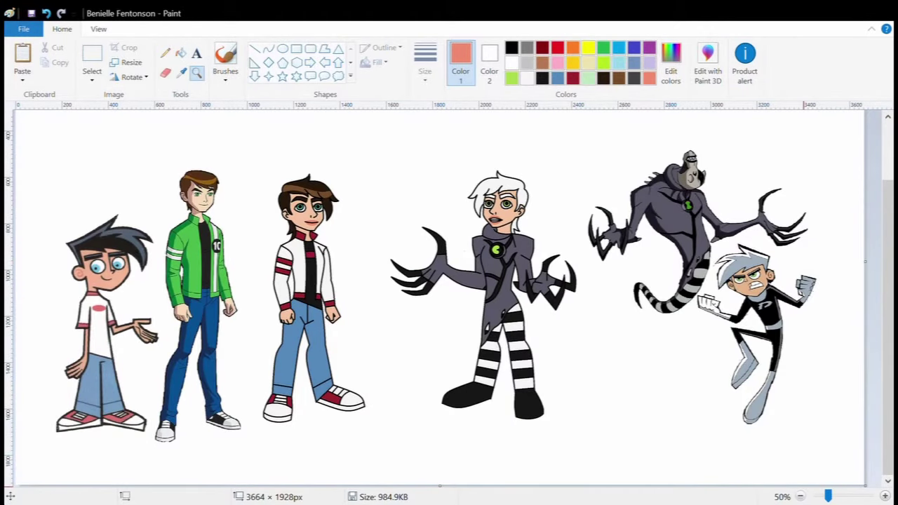
left_click(92, 63)
left_click_drag(581, 133, 839, 270)
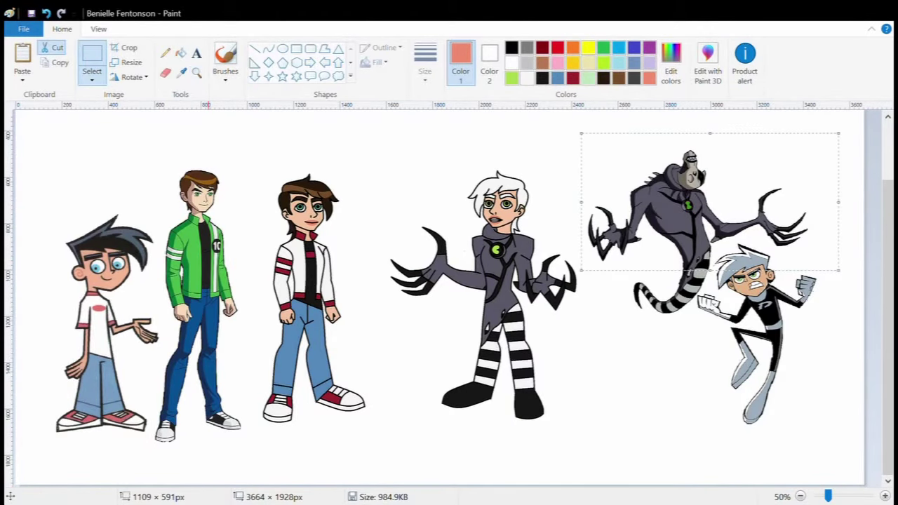